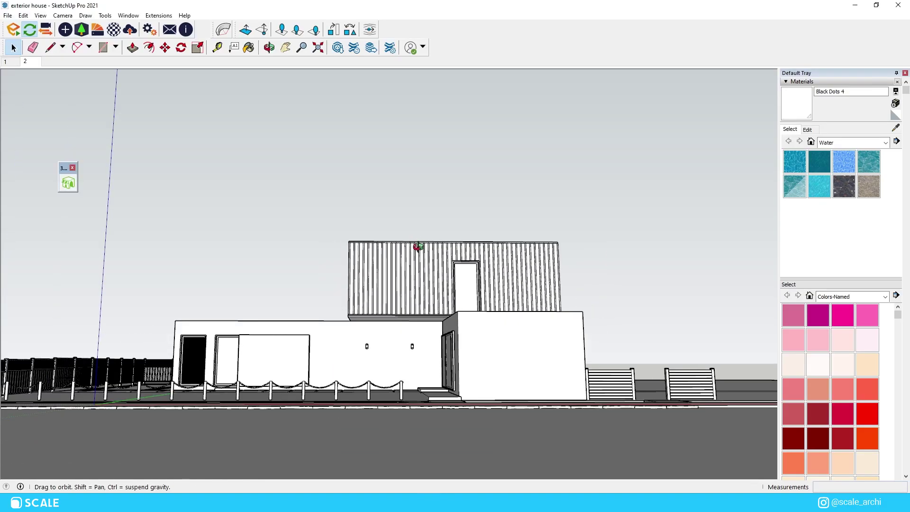
# Step: Open the Enscape visual settings, hide the preset list and set the camera's field of view to 77°
pyautogui.scroll(3, 373, 381)
pyautogui.moveTo(374, 386); pyautogui.dragTo(374, 396, button='middle')
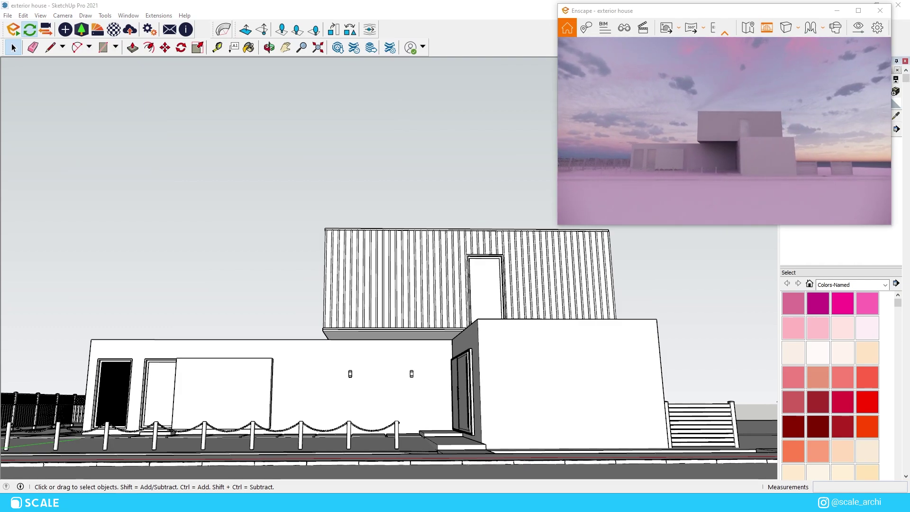
pyautogui.click(857, 27)
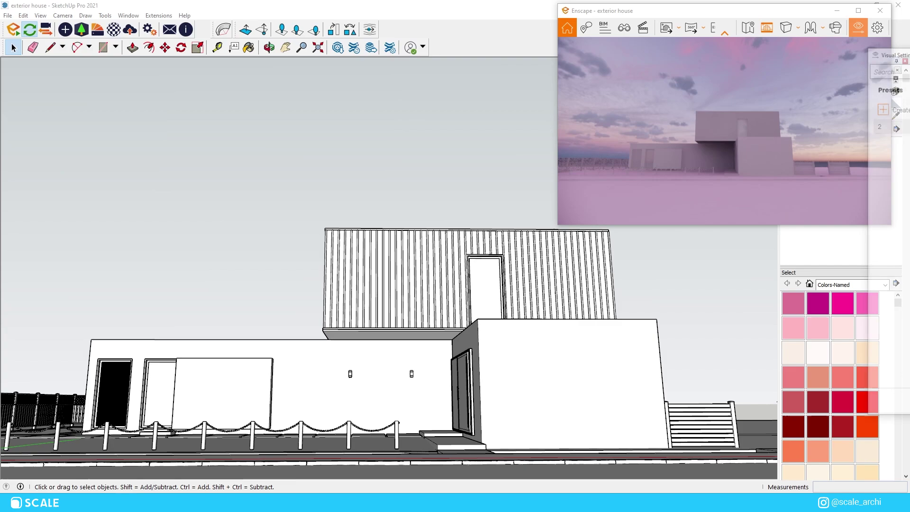
pyautogui.moveTo(909, 53); pyautogui.dragTo(450, 51)
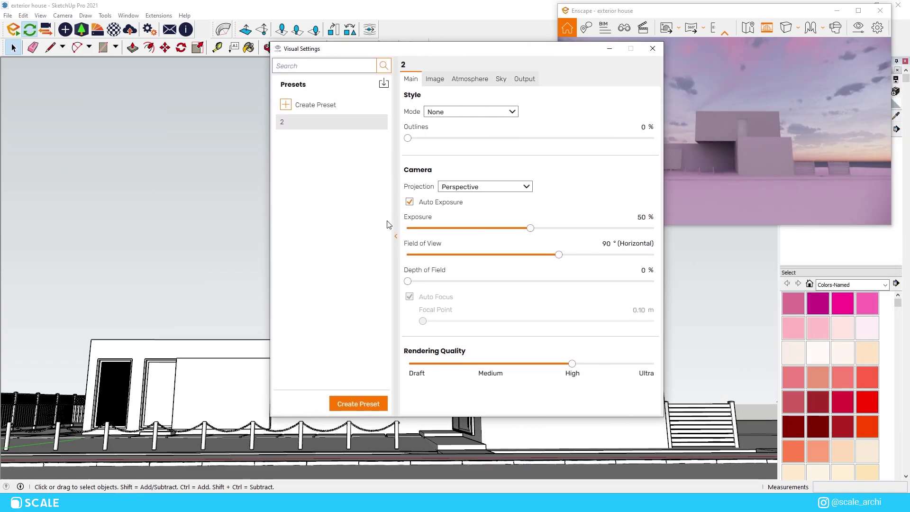
pyautogui.click(395, 236)
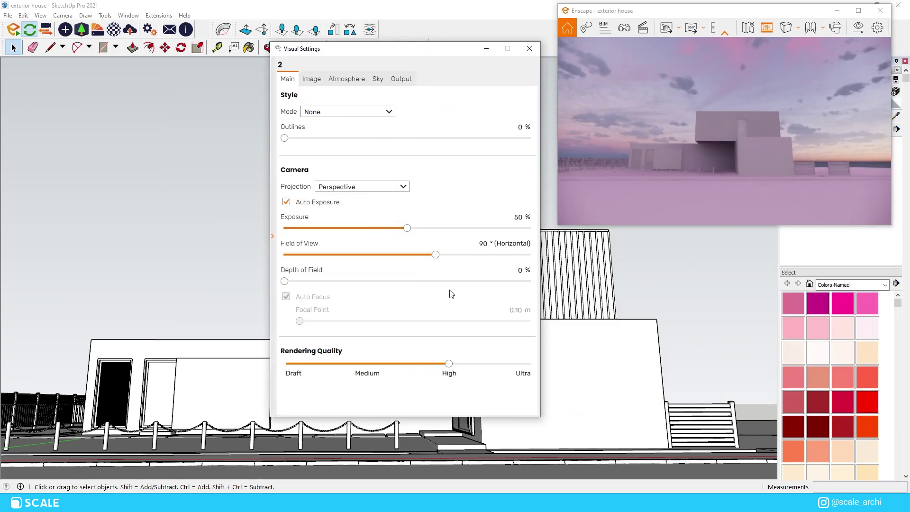
pyautogui.moveTo(432, 257); pyautogui.dragTo(410, 258)
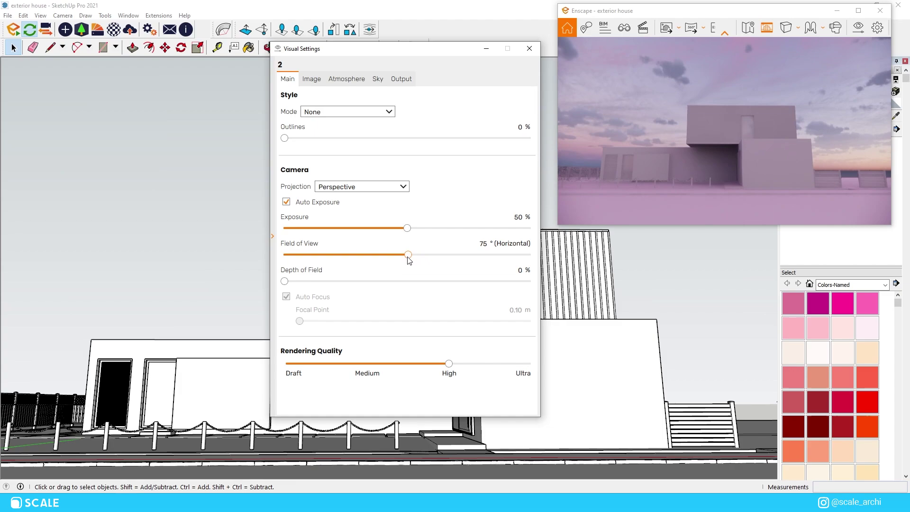
# Step: Switch the Enscape camera to Two-Point projection and narrow the field of view to 57°
pyautogui.click(794, 27)
pyautogui.click(758, 63)
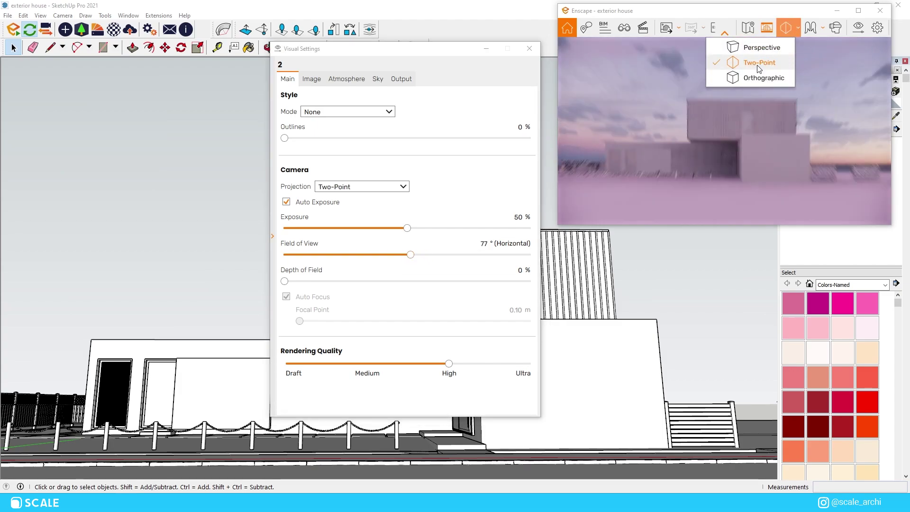
pyautogui.click(780, 181)
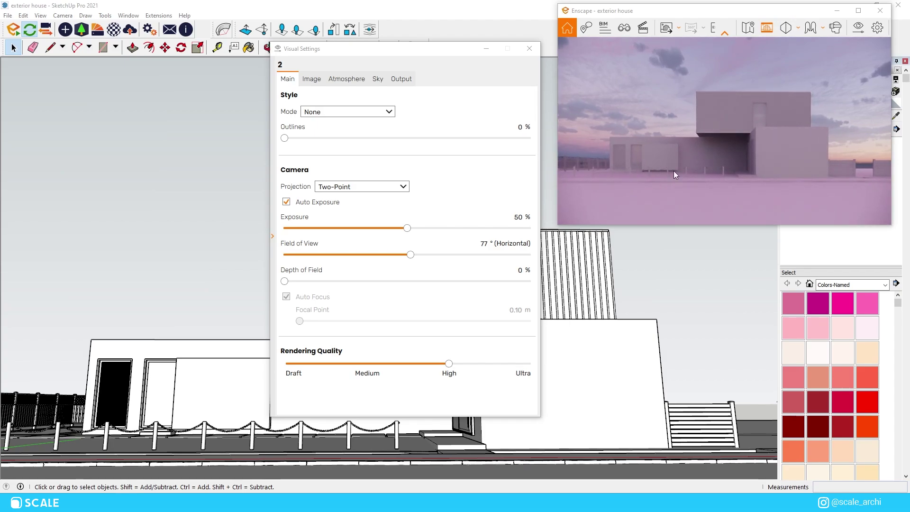
pyautogui.moveTo(411, 256); pyautogui.dragTo(376, 264)
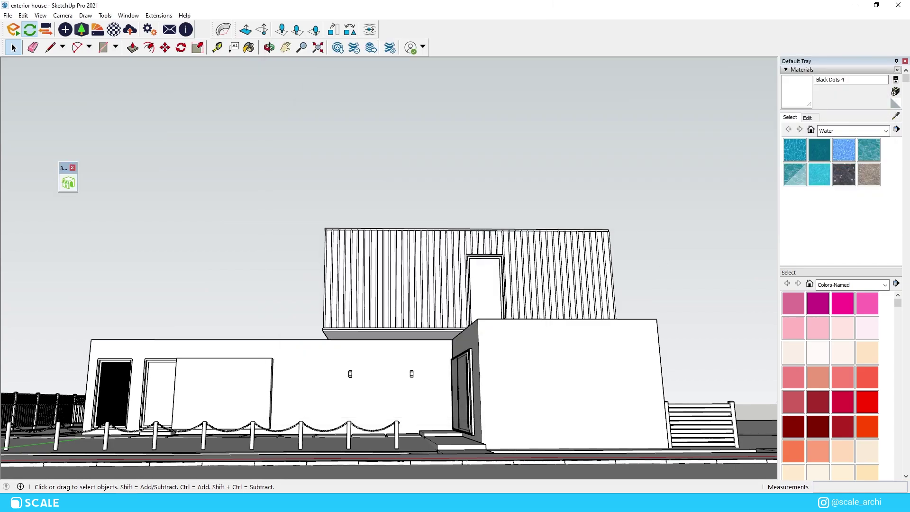
# Step: Switch to the Enscape window and advance the time of day to 09:00
pyautogui.click(177, 464)
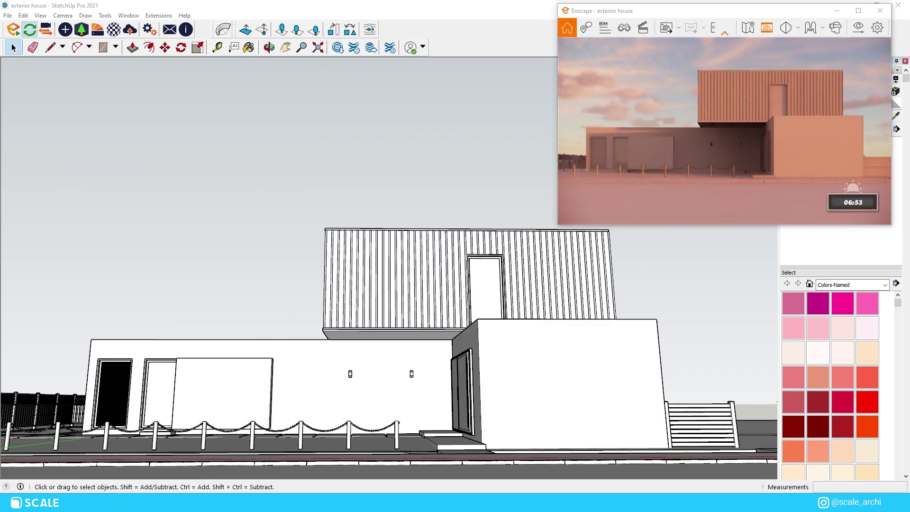
pyautogui.press('i')
pyautogui.press('i')
pyautogui.press('i')
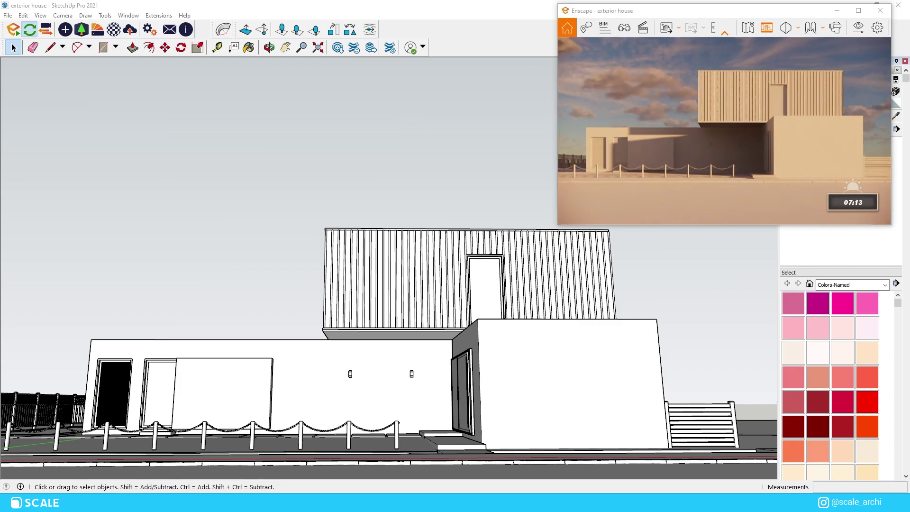
pyautogui.press('i')
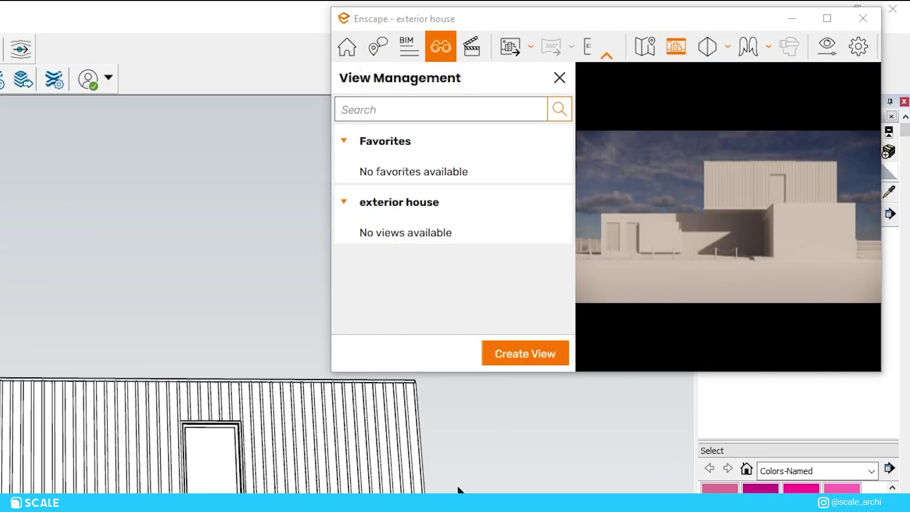
# Step: Create an Enscape view named 1 from the current camera and close the view management
pyautogui.click(558, 360)
pyautogui.tripleClick(399, 134)
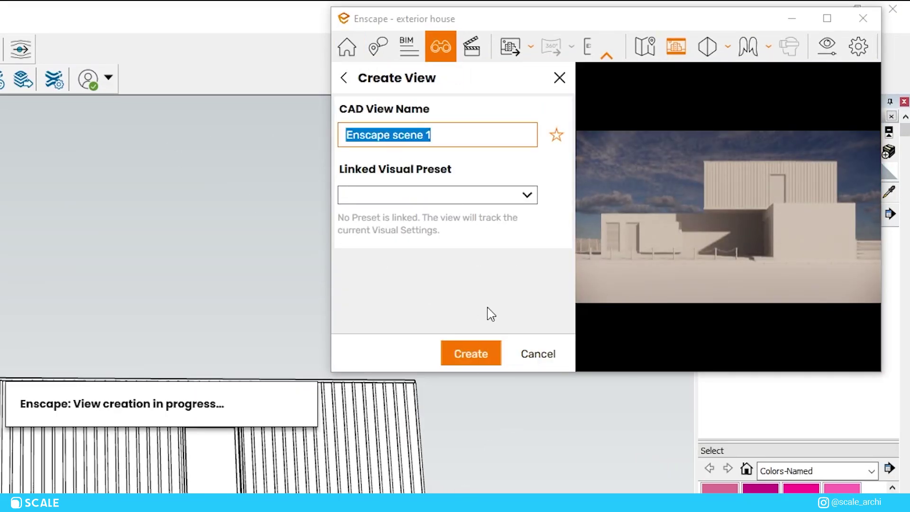
pyautogui.write('1')
pyautogui.click(486, 359)
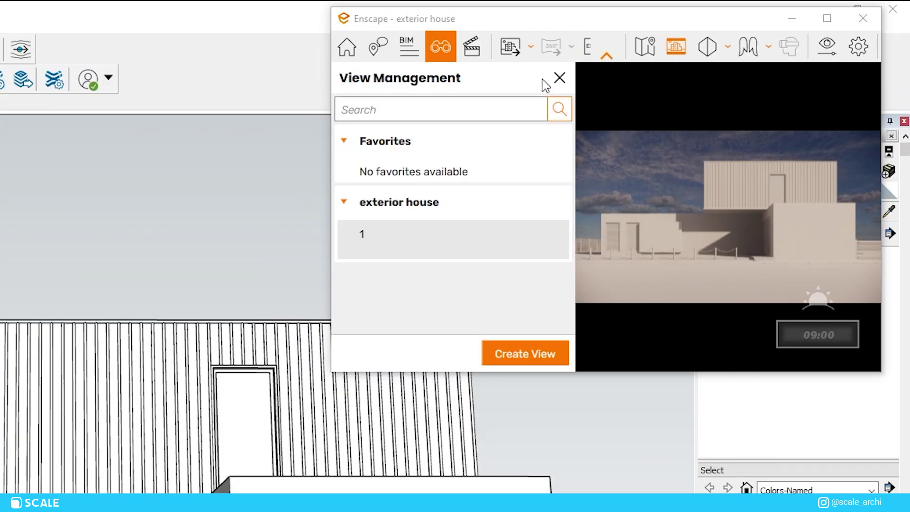
pyautogui.click(559, 77)
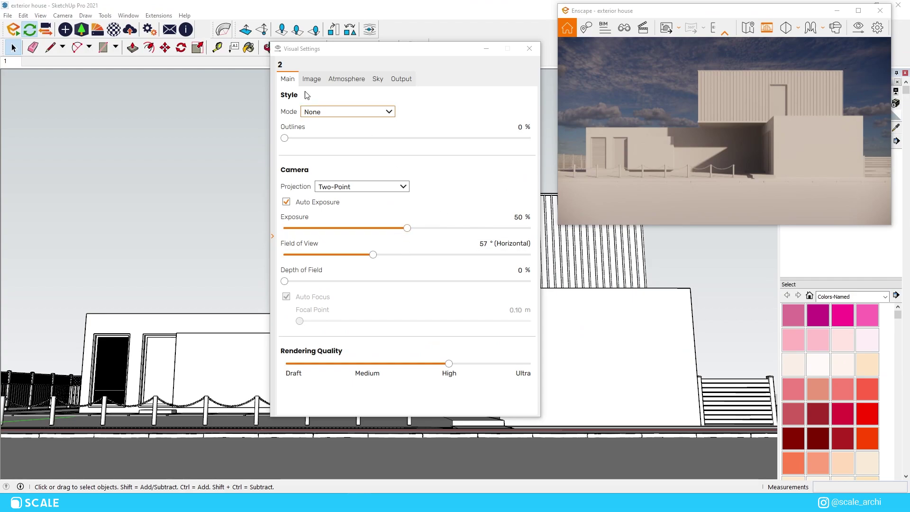
# Step: Lower the sun brightness to 8% and set the rendering quality to Ultra
pyautogui.click(332, 81)
pyautogui.moveTo(326, 213); pyautogui.dragTo(286, 208)
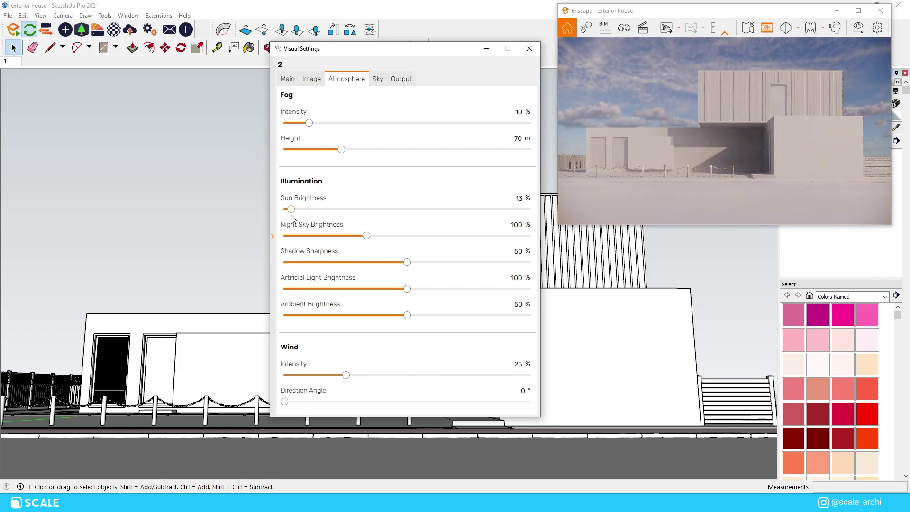
pyautogui.click(287, 79)
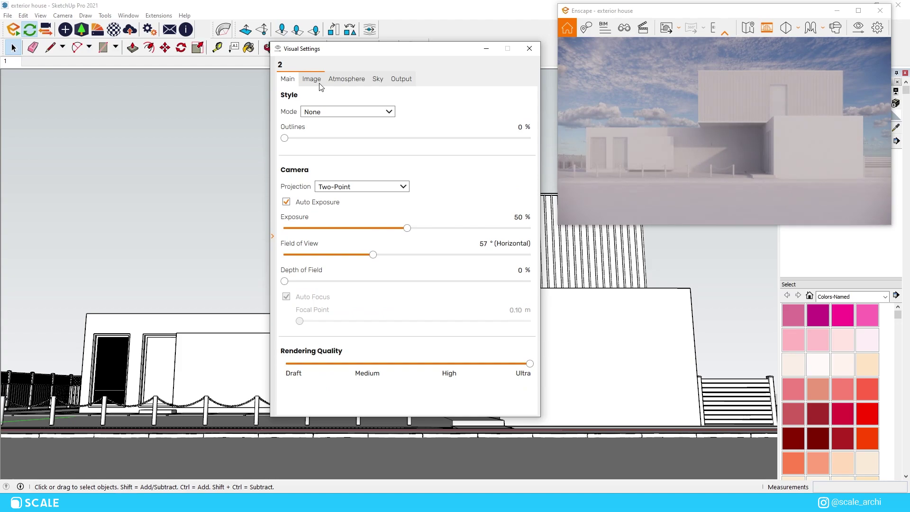
# Step: Clear the sky by setting the cloud density to 0% and the cirrus amount to its minimum
pyautogui.click(345, 80)
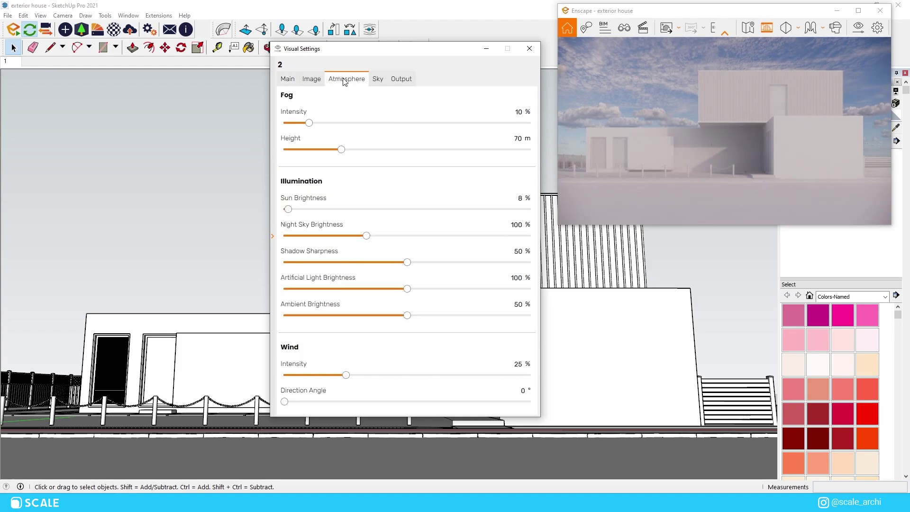
pyautogui.click(378, 79)
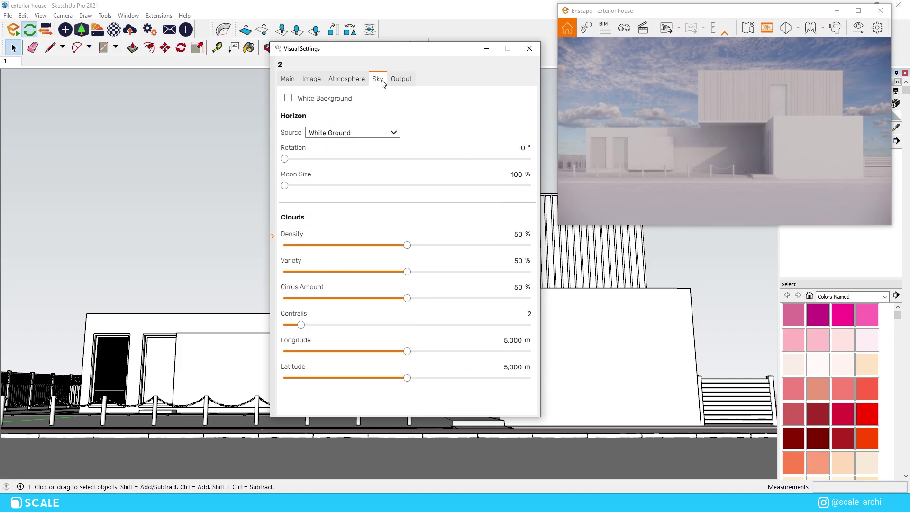
pyautogui.moveTo(407, 245); pyautogui.dragTo(285, 245)
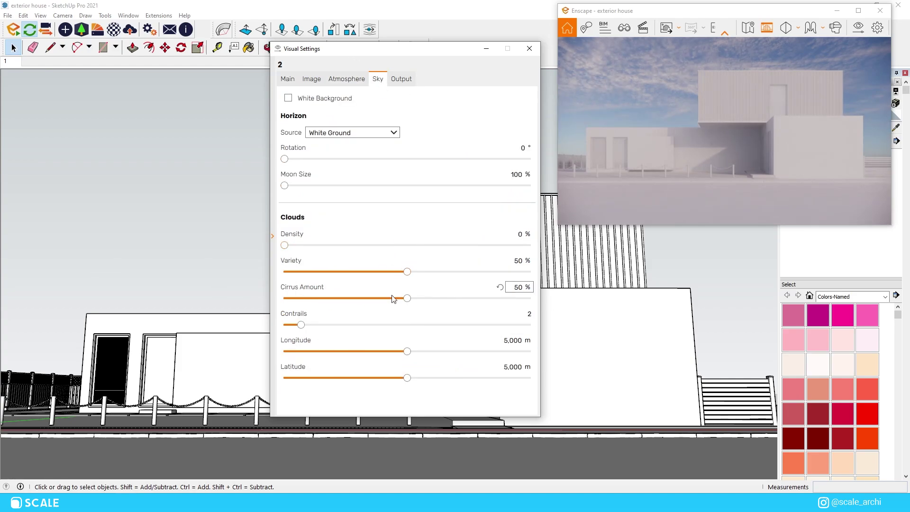
pyautogui.moveTo(407, 298); pyautogui.dragTo(284, 298)
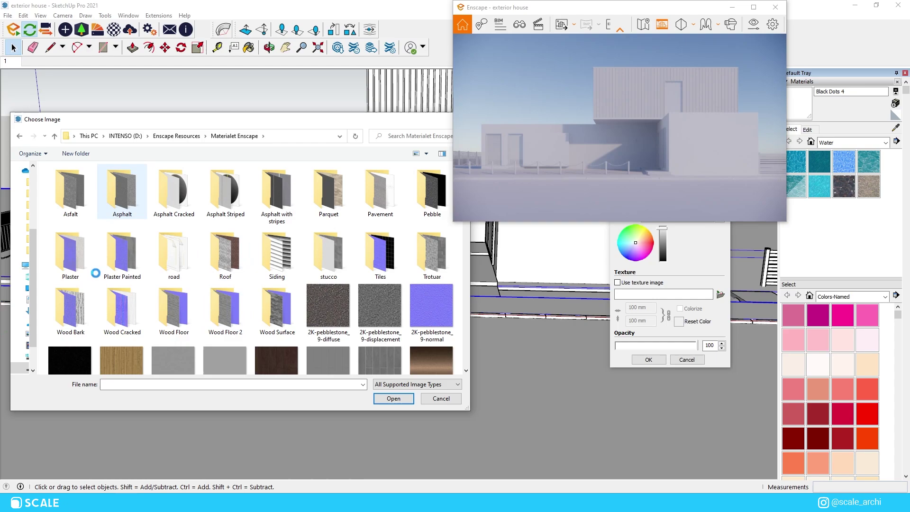
# Step: Browse the asphalt texture folders and create a new material with the image Road006_2K_Color.jpg from the road folder
pyautogui.doubleClick(123, 203)
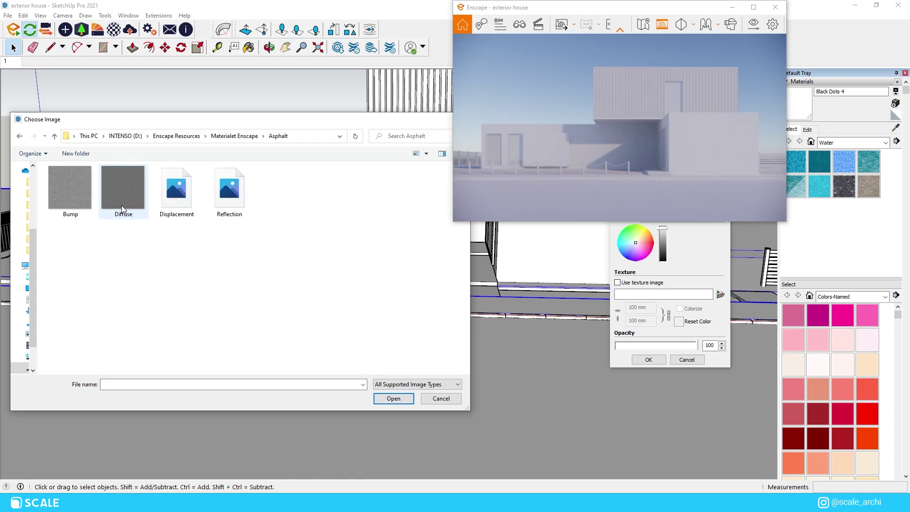
pyautogui.click(19, 136)
pyautogui.doubleClick(58, 180)
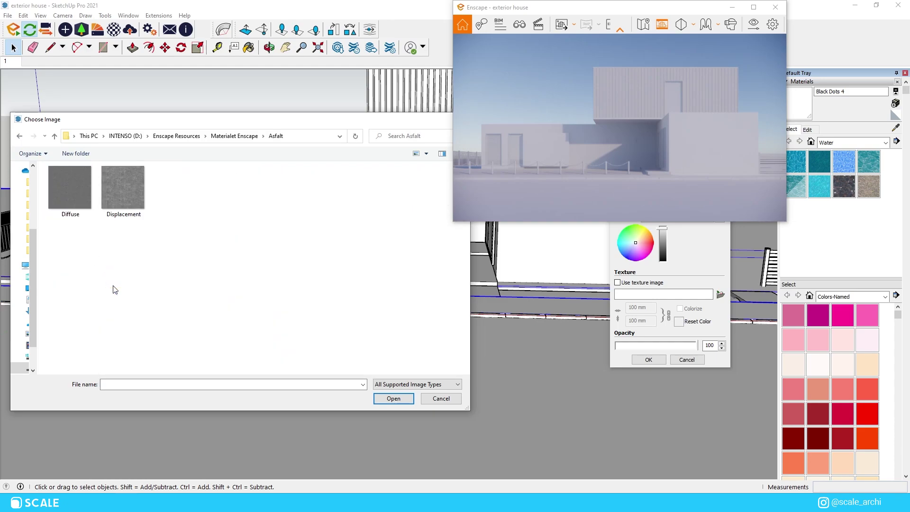
pyautogui.click(55, 136)
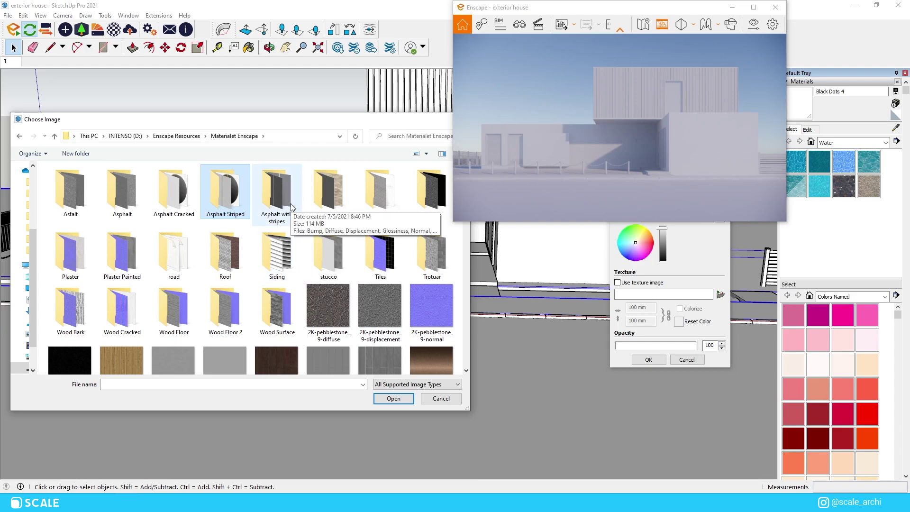
pyautogui.doubleClick(161, 262)
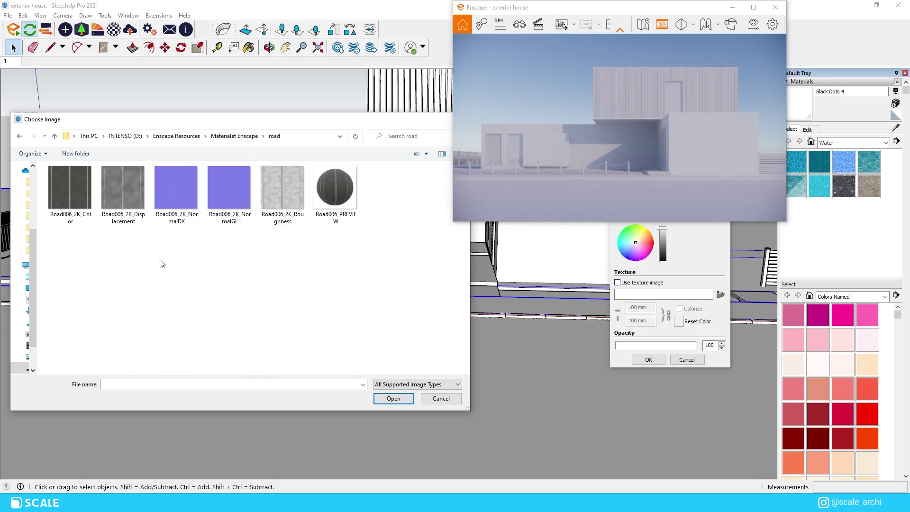
pyautogui.doubleClick(76, 191)
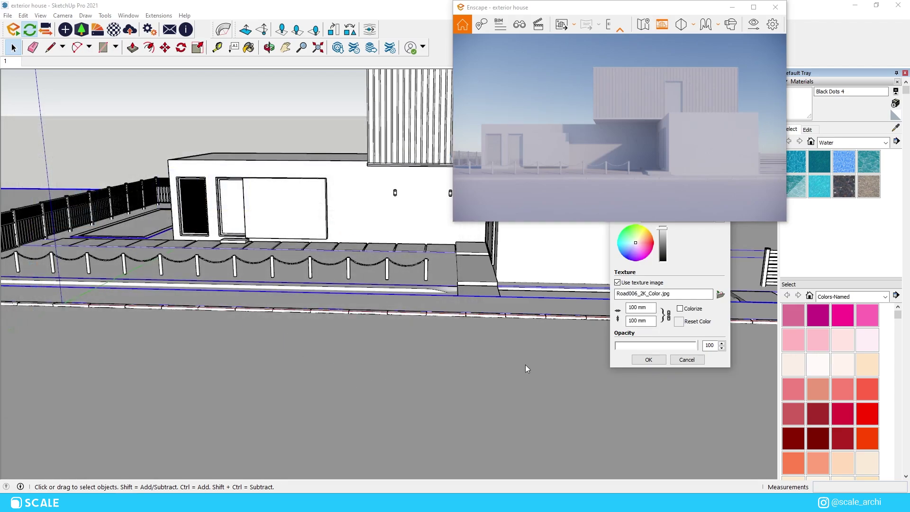
pyautogui.click(661, 362)
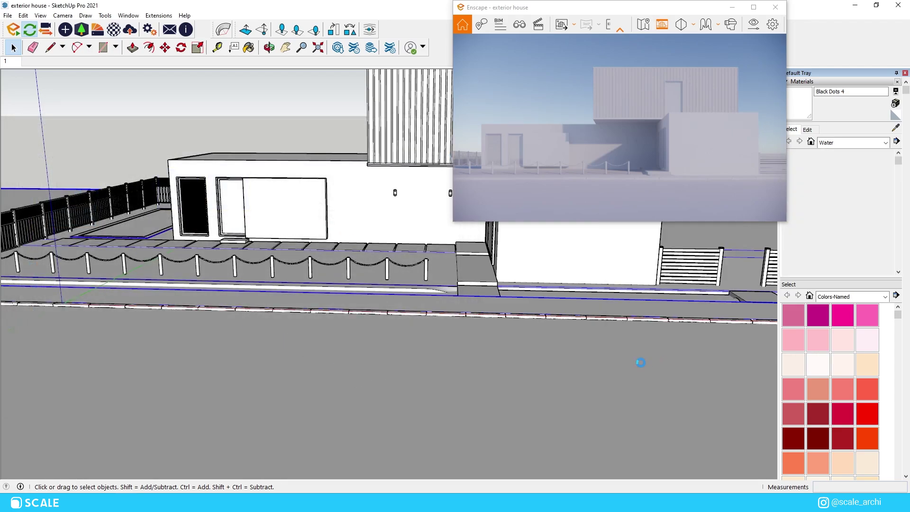
# Step: Paint the large street face in front of the house with the new road material
pyautogui.click(495, 373)
pyautogui.press('b')
pyautogui.click(495, 386)
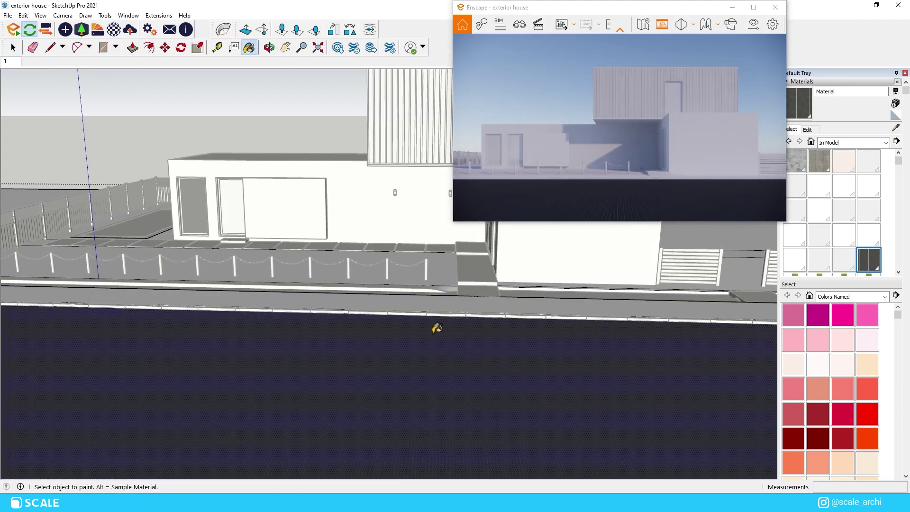
# Step: Position the texture on the street face, enlarging and rotating it so the lane lines run along the house front
pyautogui.scroll(-3, 434, 325)
pyautogui.scroll(-3, 372, 260)
pyautogui.moveTo(334, 328); pyautogui.dragTo(453, 371, button='middle')
pyautogui.rightClick(454, 372)
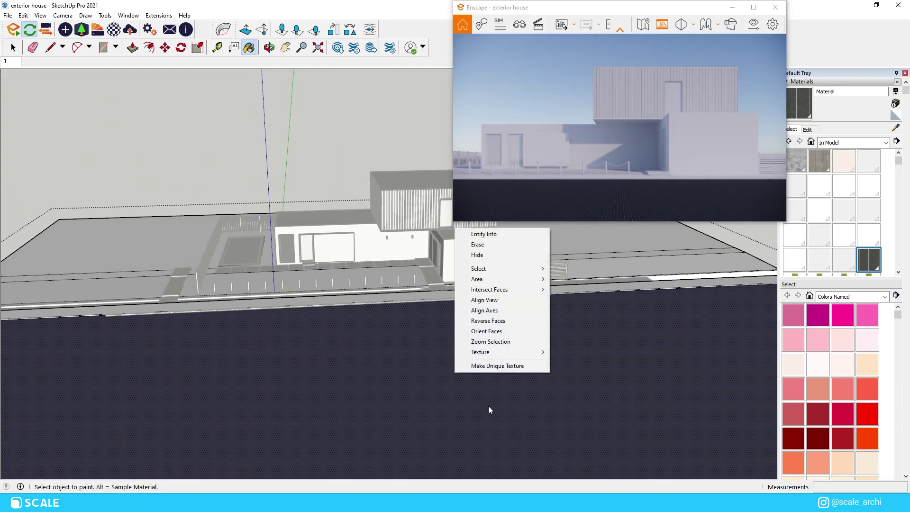
pyautogui.moveTo(503, 352)
pyautogui.click(574, 353)
pyautogui.scroll(5, 404, 326)
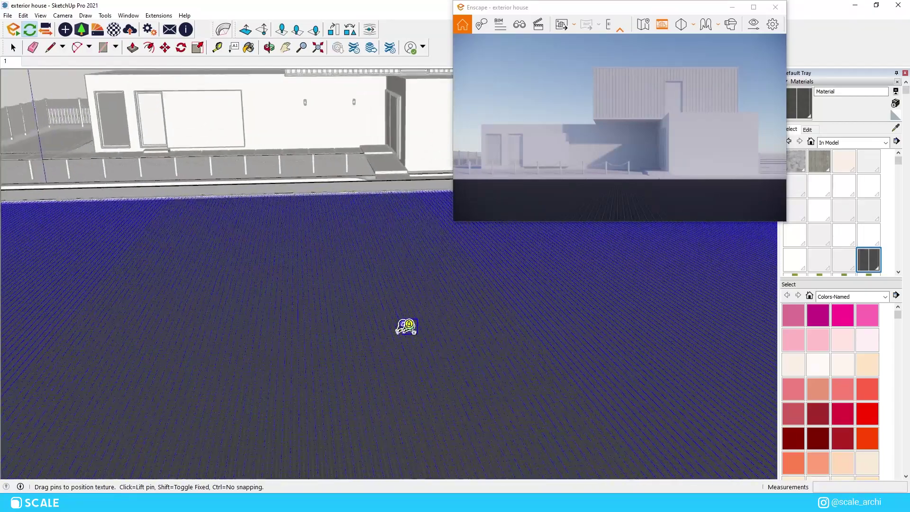
pyautogui.moveTo(497, 324); pyautogui.dragTo(372, 228)
pyautogui.press('Return')
# Step: Readjust the road texture's scale and angle on the street face to align its lane lines with the kerb
pyautogui.rightClick(378, 325)
pyautogui.moveTo(436, 453)
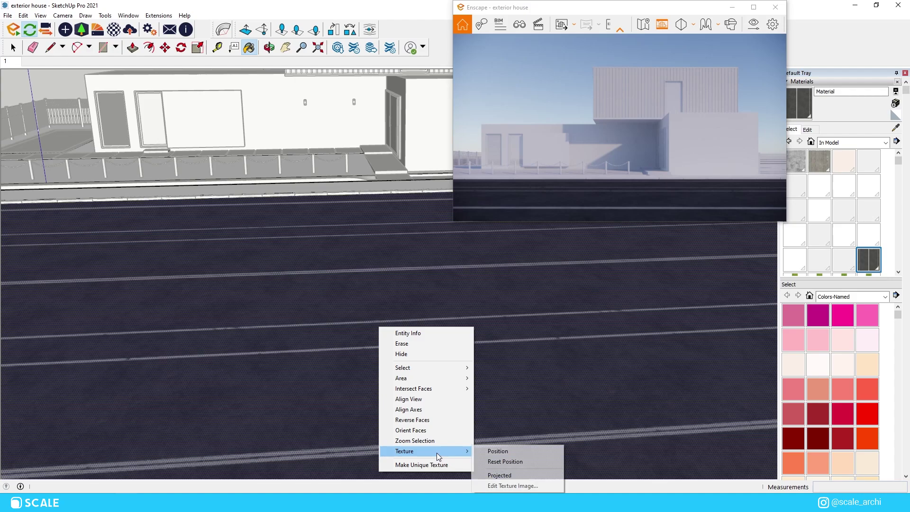
pyautogui.click(495, 451)
pyautogui.scroll(-3, 360, 377)
pyautogui.moveTo(394, 321); pyautogui.dragTo(354, 220, button='middle')
pyautogui.moveTo(355, 220); pyautogui.dragTo(365, 254)
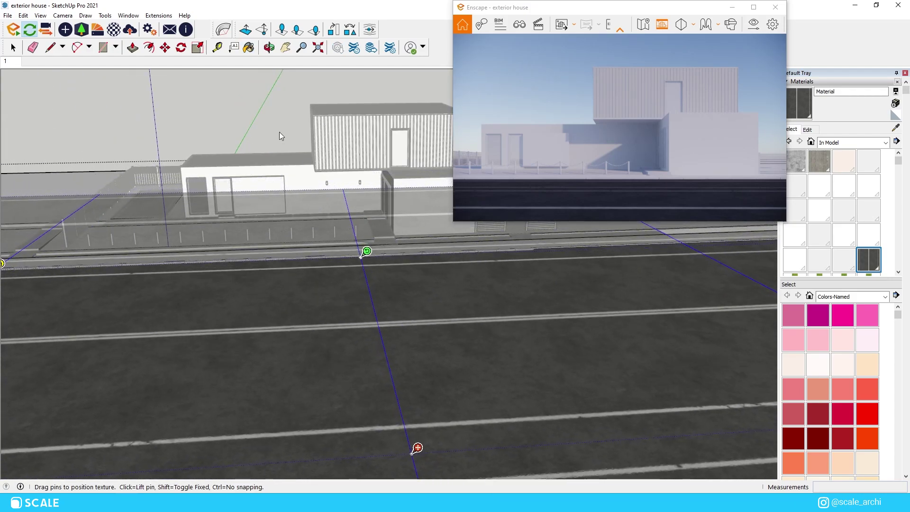
pyautogui.press('Return')
# Step: Shrink the road texture slightly further, keep its lane lines parallel to the kerb, and leave the group
pyautogui.rightClick(391, 345)
pyautogui.moveTo(431, 468)
pyautogui.click(497, 469)
pyautogui.scroll(-2, 346, 304)
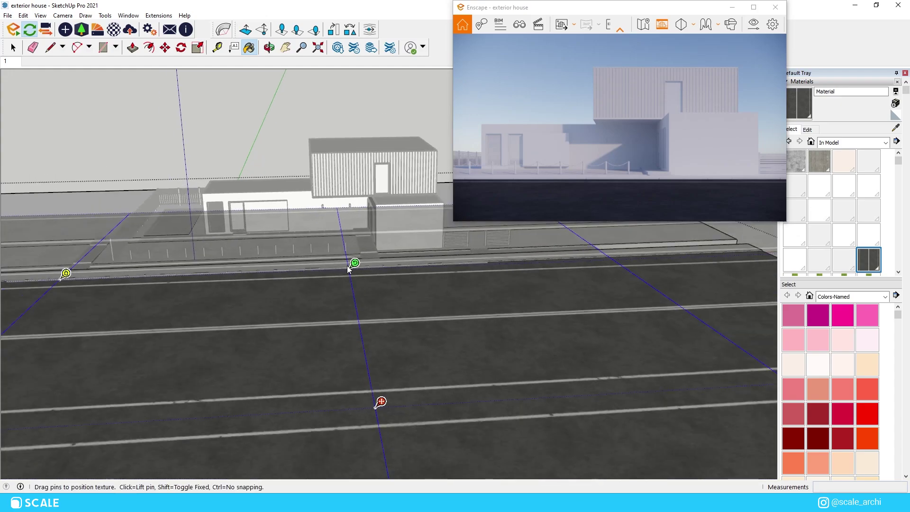
pyautogui.moveTo(348, 263); pyautogui.dragTo(357, 289)
pyautogui.scroll(3, 339, 308)
pyautogui.press('b')
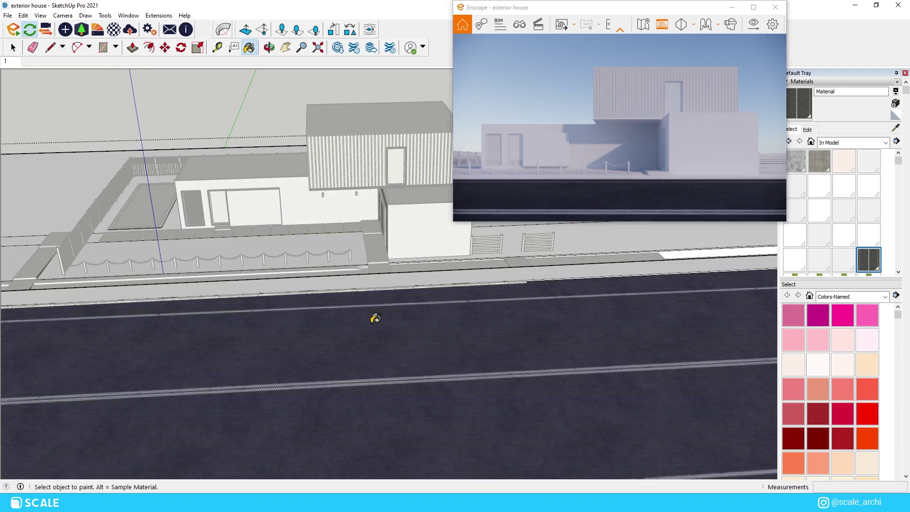
pyautogui.moveTo(371, 322)
pyautogui.mouseDown(button='middle')
pyautogui.moveTo(331, 304)
pyautogui.moveTo(330, 290)
pyautogui.moveTo(345, 285)
pyautogui.mouseUp(button='middle')
pyautogui.press('space')
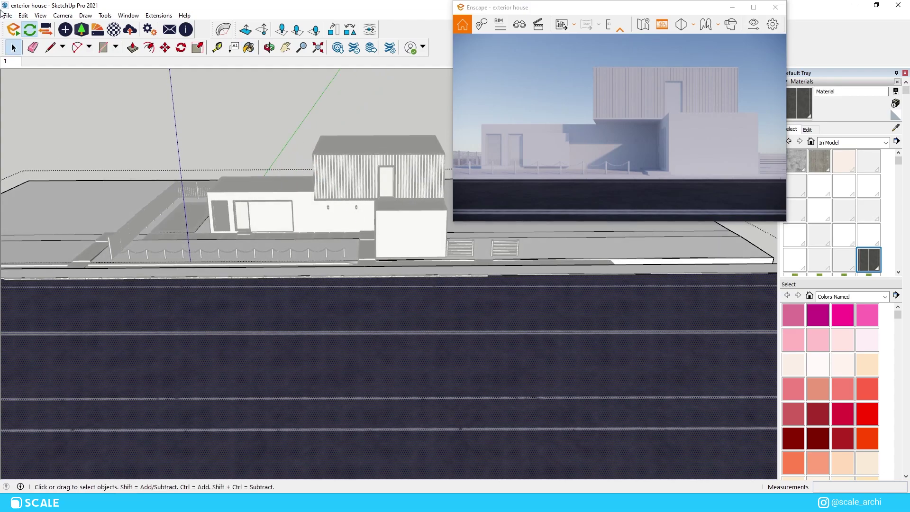
pyautogui.moveTo(153, 88); pyautogui.dragTo(373, 359, button='middle')
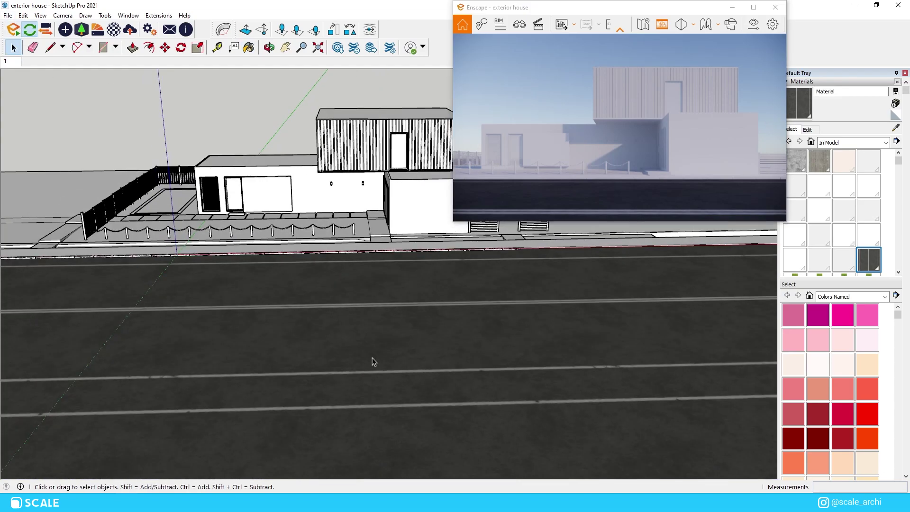
# Step: Give the road material Road006_2K_Displacement as its bump map with amount 0.55 and Road006_2K_Roughness as its reflection texture in the Enscape Material Editor
pyautogui.press('b')
pyautogui.press('alt')
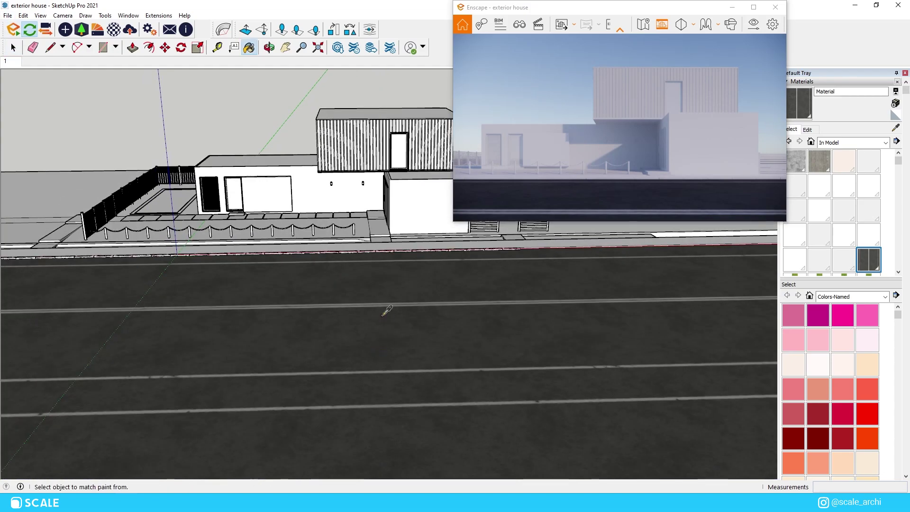
pyautogui.click(113, 30)
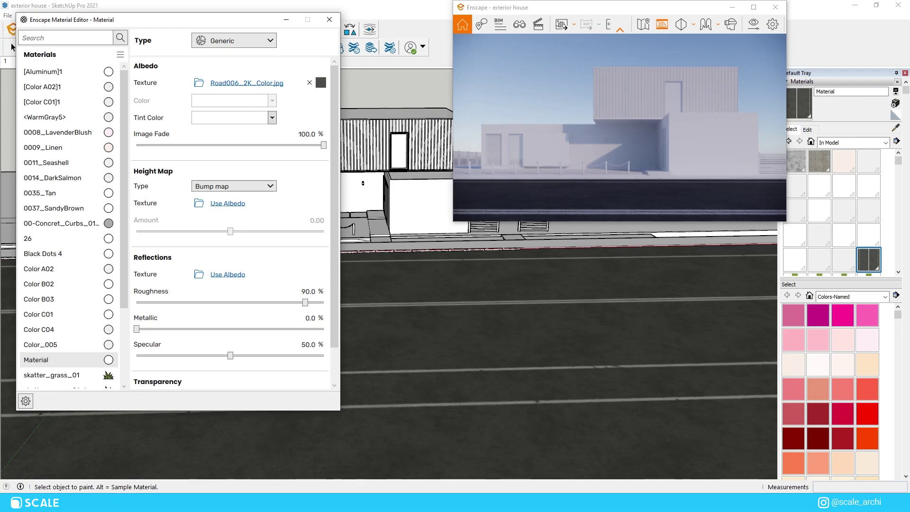
pyautogui.click(848, 99)
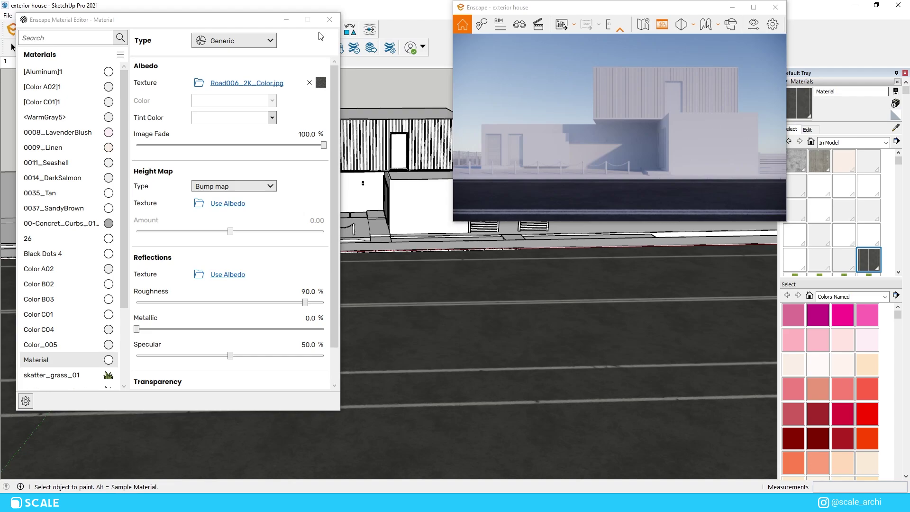
pyautogui.click(199, 274)
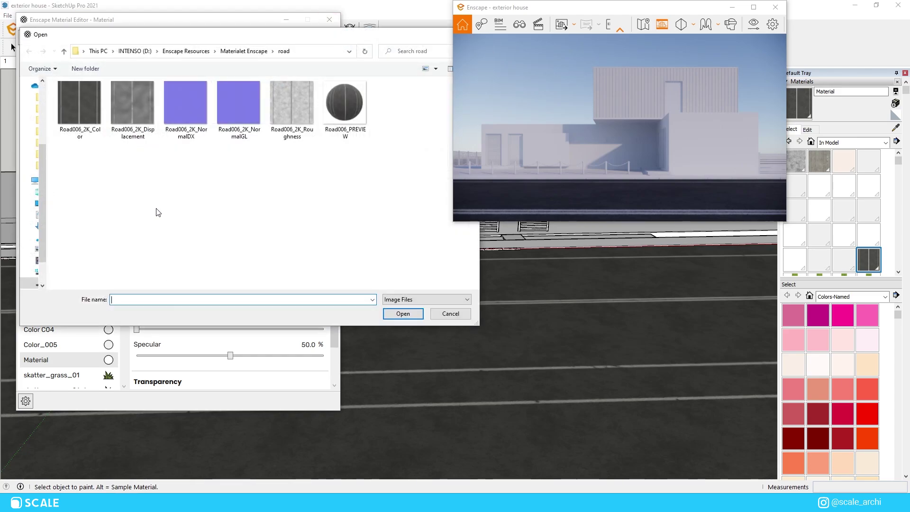
pyautogui.doubleClick(140, 107)
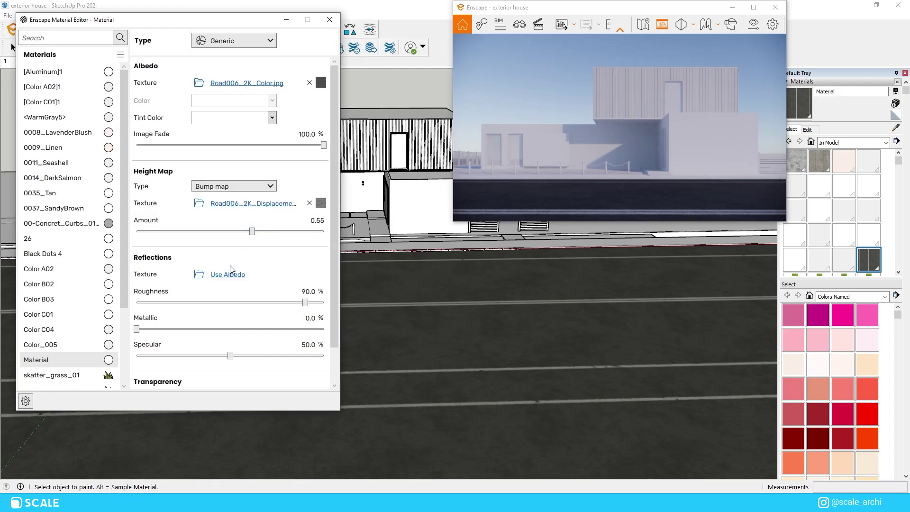
pyautogui.click(198, 274)
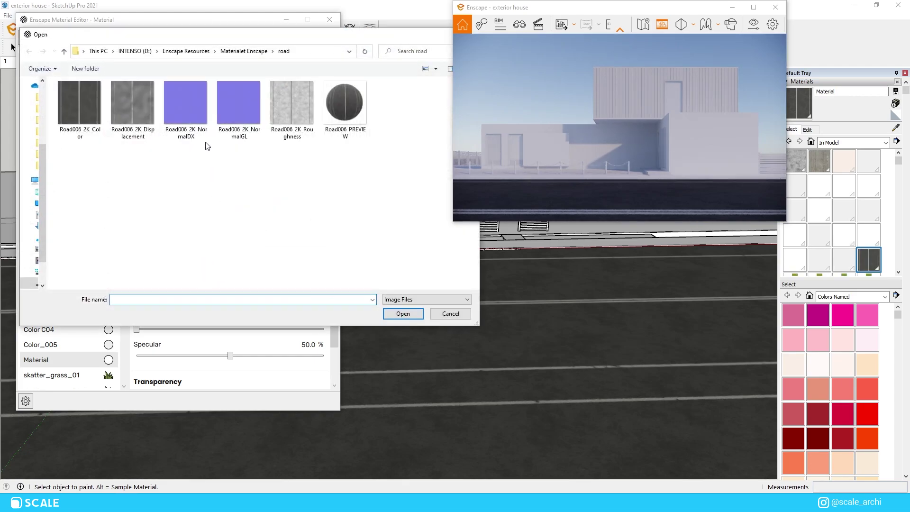
pyautogui.doubleClick(299, 118)
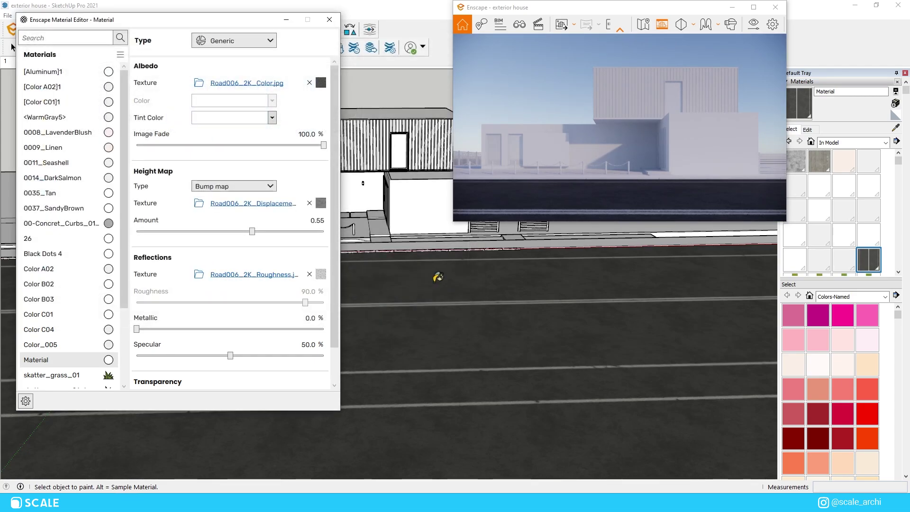
# Step: Enlarge the Enscape render preview and trim its height to fit the image
pyautogui.click(503, 10)
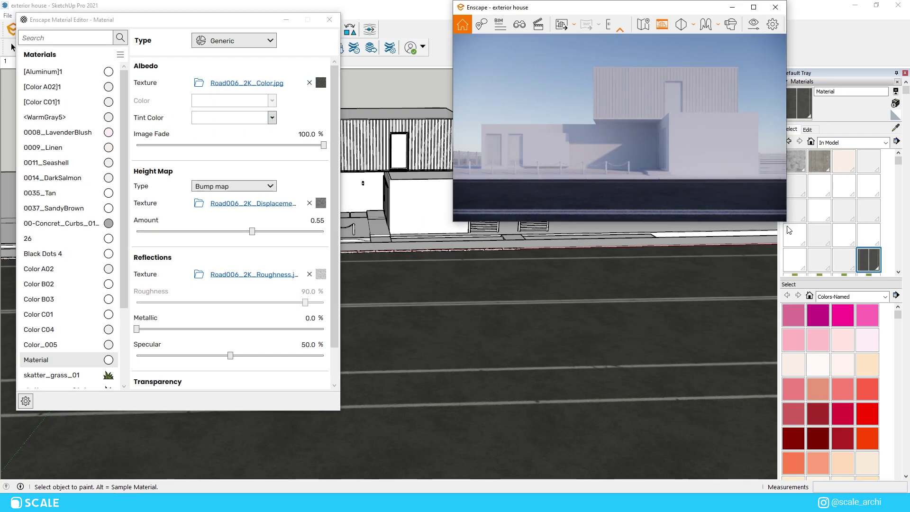
pyautogui.moveTo(786, 222); pyautogui.dragTo(848, 278)
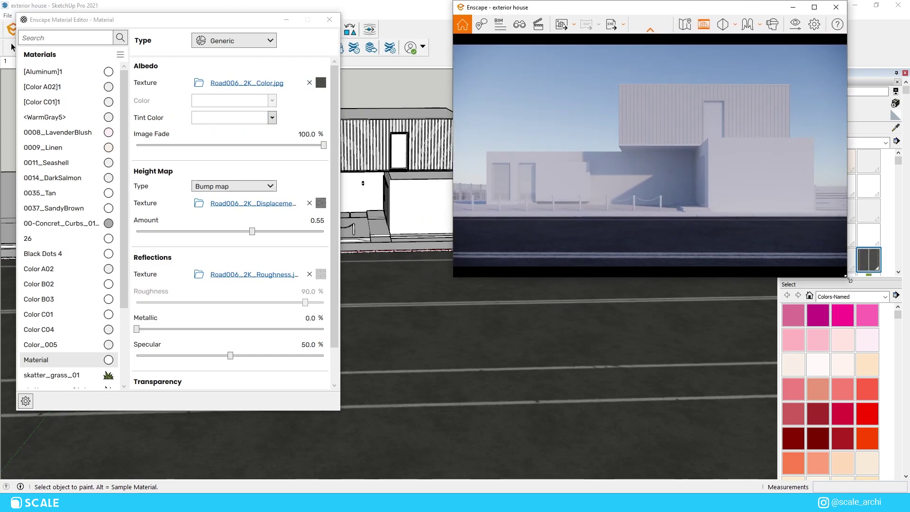
pyautogui.moveTo(679, 278); pyautogui.dragTo(683, 262)
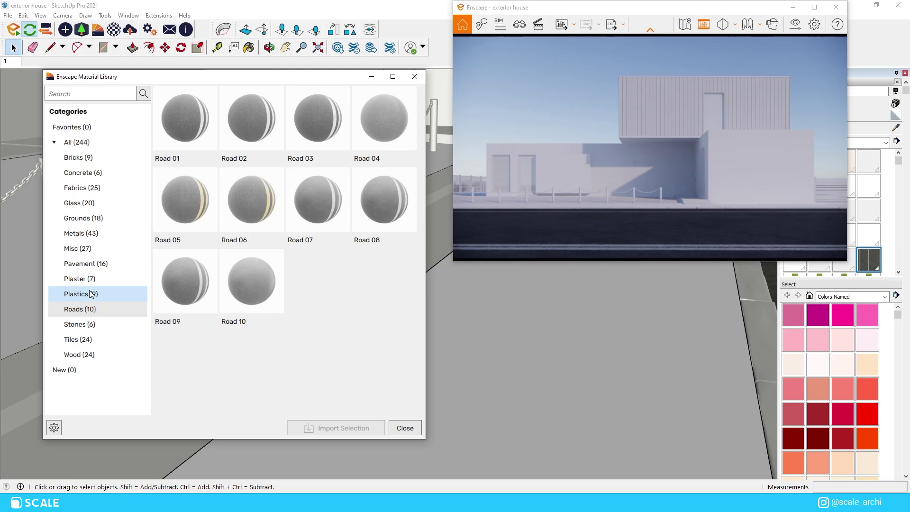
# Step: Import Pavement 01 from the Enscape Material Library and paint it on the sidewalk face beside the road
pyautogui.click(90, 261)
pyautogui.click(224, 129)
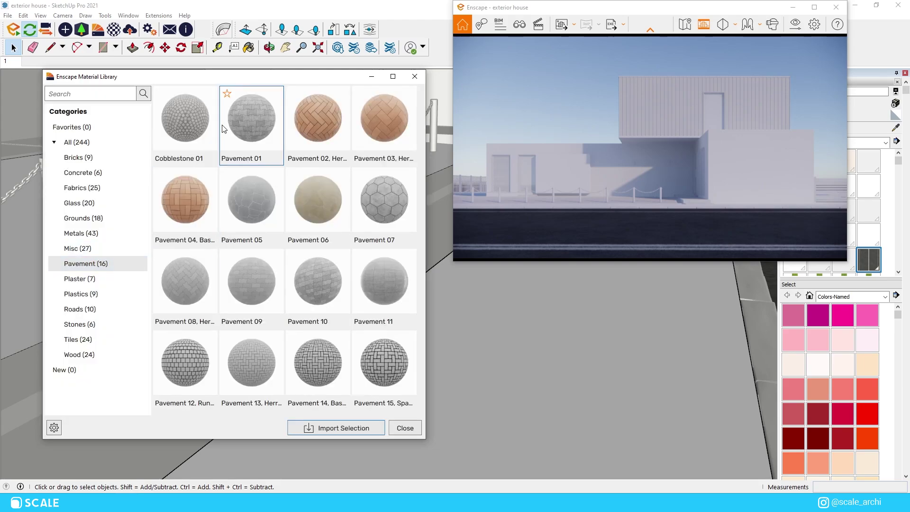
pyautogui.click(325, 429)
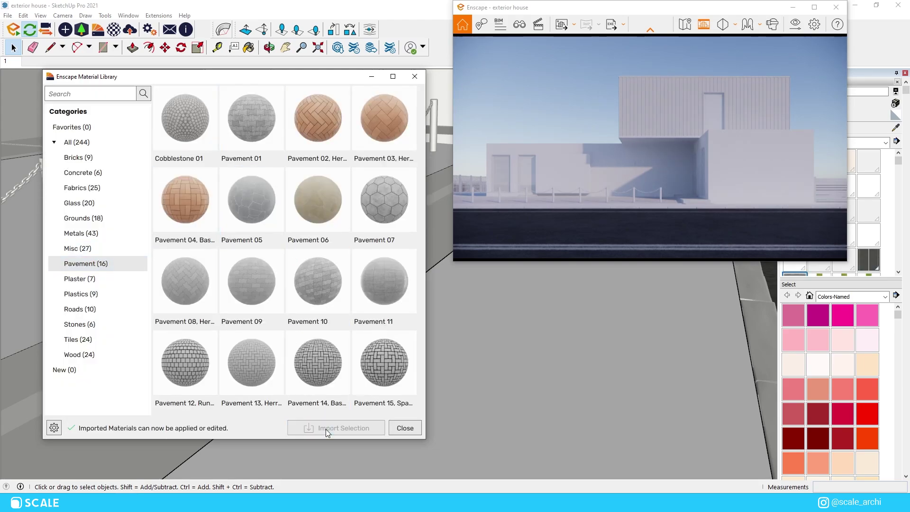
pyautogui.click(415, 77)
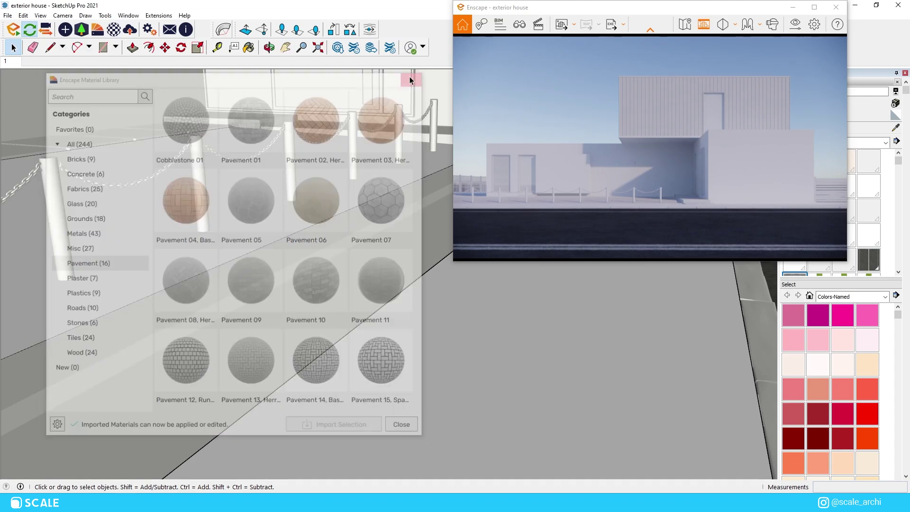
pyautogui.click(523, 339)
pyautogui.press('b')
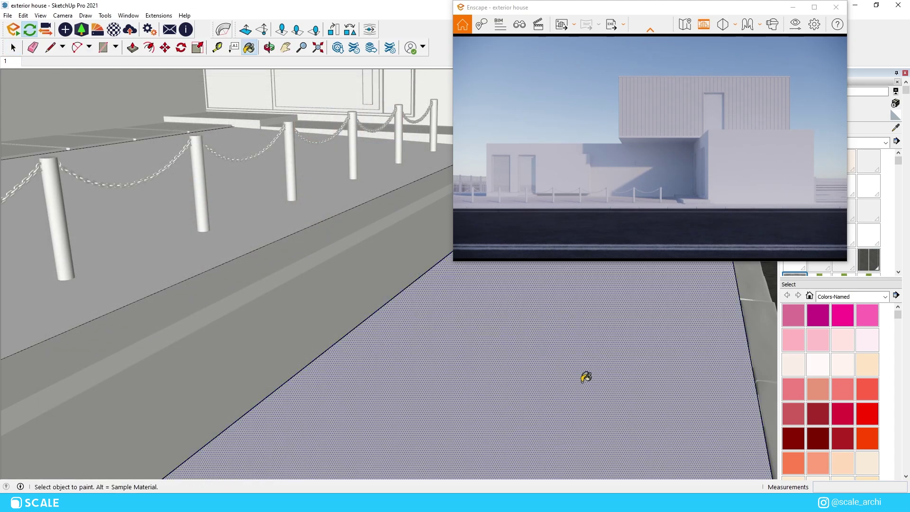
pyautogui.click(584, 379)
pyautogui.scroll(-5, 369, 329)
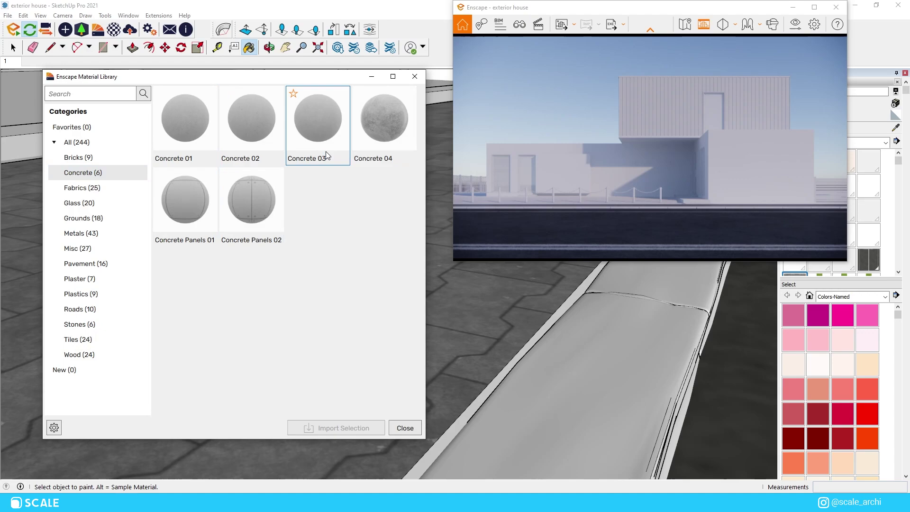
# Step: Import Concrete 03 from the Enscape Material Library for the kerb stones and lighten its colour
pyautogui.click(316, 143)
pyautogui.click(306, 427)
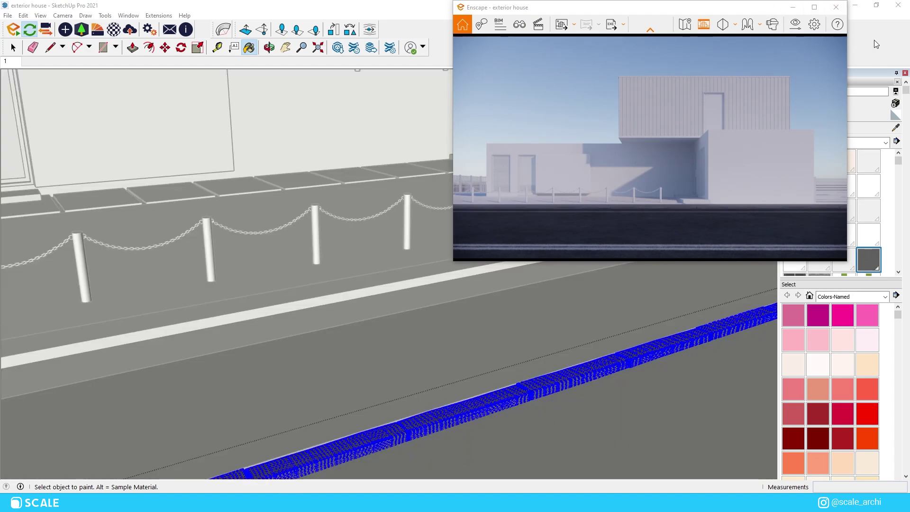
pyautogui.moveTo(767, 7); pyautogui.dragTo(677, 7)
pyautogui.click(808, 128)
pyautogui.moveTo(831, 186); pyautogui.dragTo(832, 170)
pyautogui.click(724, 7)
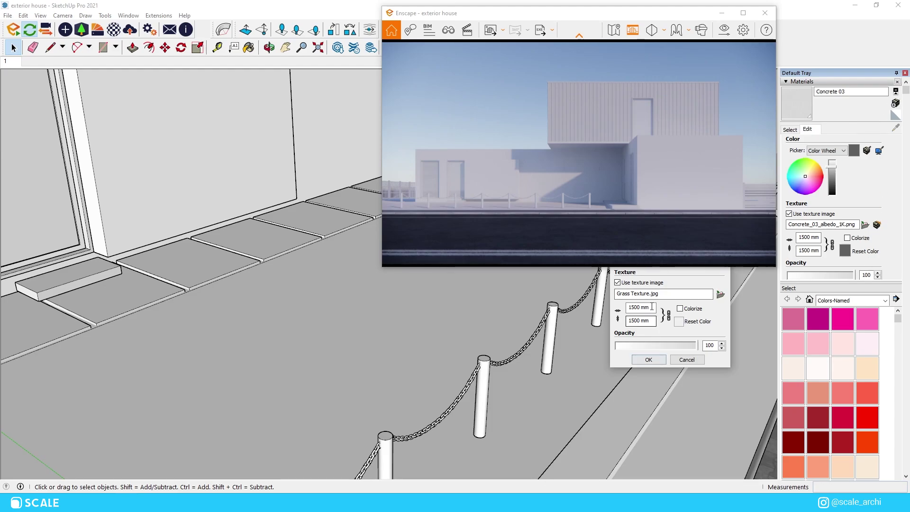
# Step: Create a new material from Grass Texture.jpg at 1500 mm and paint the front lawn face with it
pyautogui.click(649, 359)
pyautogui.click(415, 363)
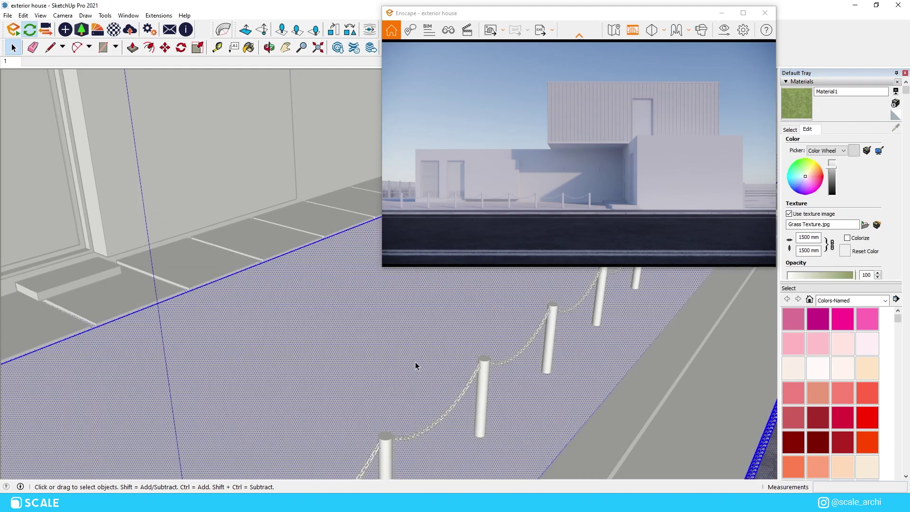
pyautogui.press('b')
pyautogui.click(435, 332)
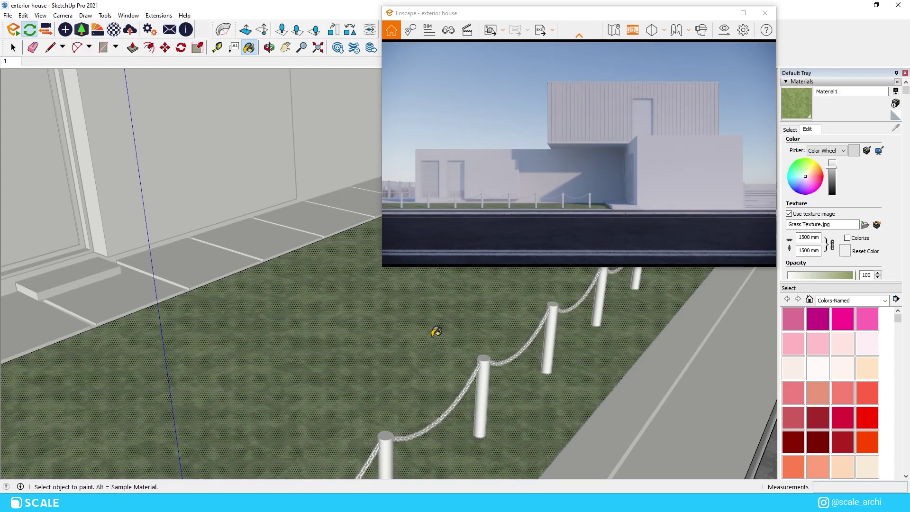
# Step: Set the grass material's type to Grass in the Enscape Material Editor
pyautogui.scroll(-3, 440, 322)
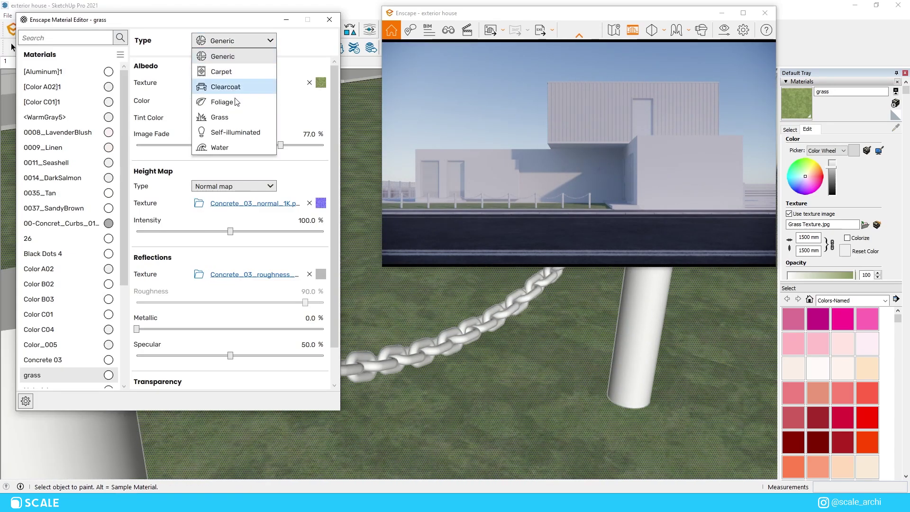
pyautogui.click(242, 123)
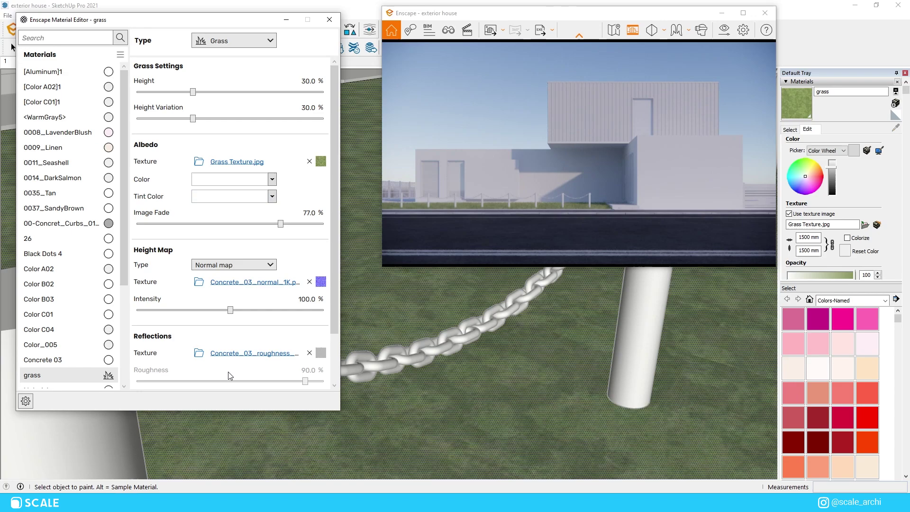
pyautogui.click(752, 14)
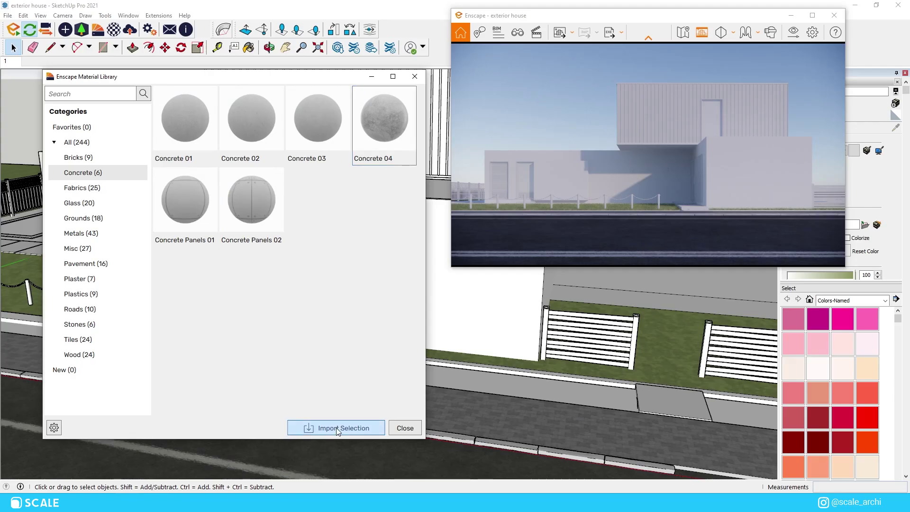
# Step: Import Concrete 04 from the Enscape Material Library and paint it on the entrance path slab
pyautogui.click(336, 427)
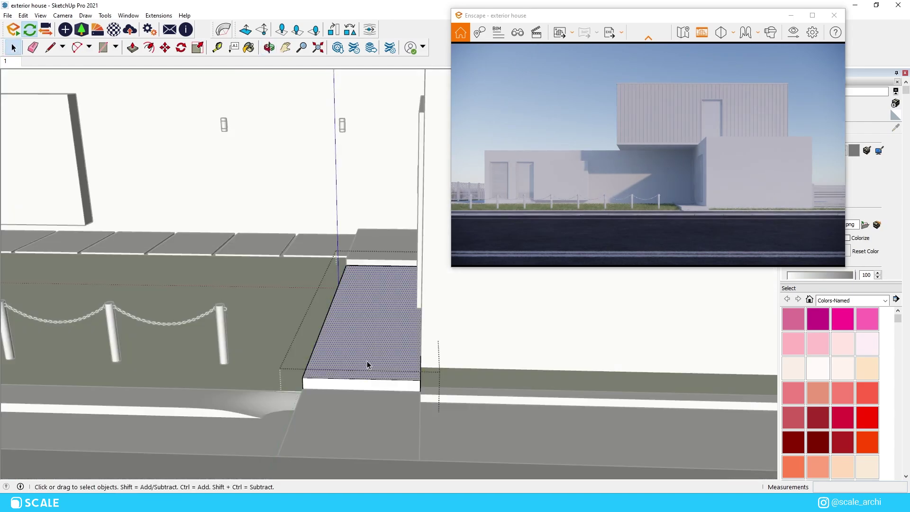
pyautogui.press('b')
pyautogui.click(377, 353)
# Step: Apply the same Concrete 04 material to the doorstep, the stepping slabs along the house and the ramp at the sidewalk
pyautogui.press('space')
pyautogui.doubleClick(396, 248)
pyautogui.click(396, 248)
pyautogui.doubleClick(335, 249)
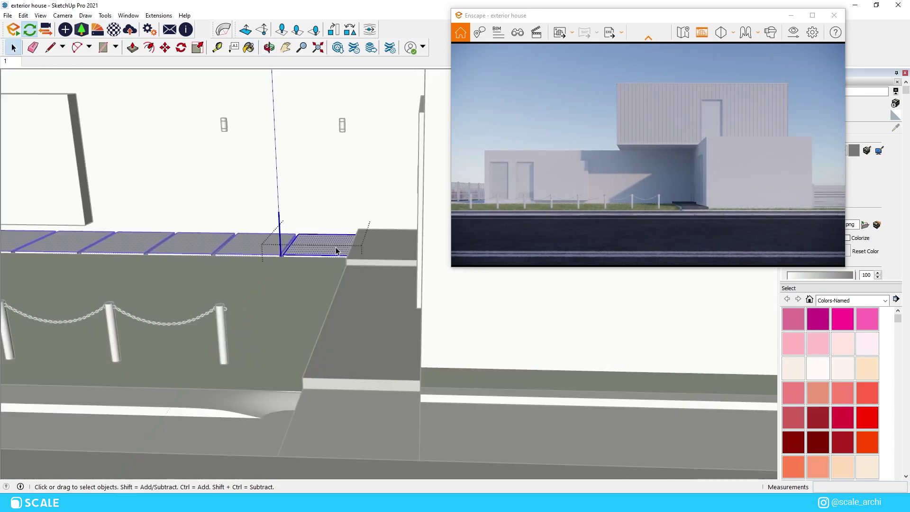
pyautogui.click(335, 249)
pyautogui.doubleClick(391, 422)
pyautogui.press('b')
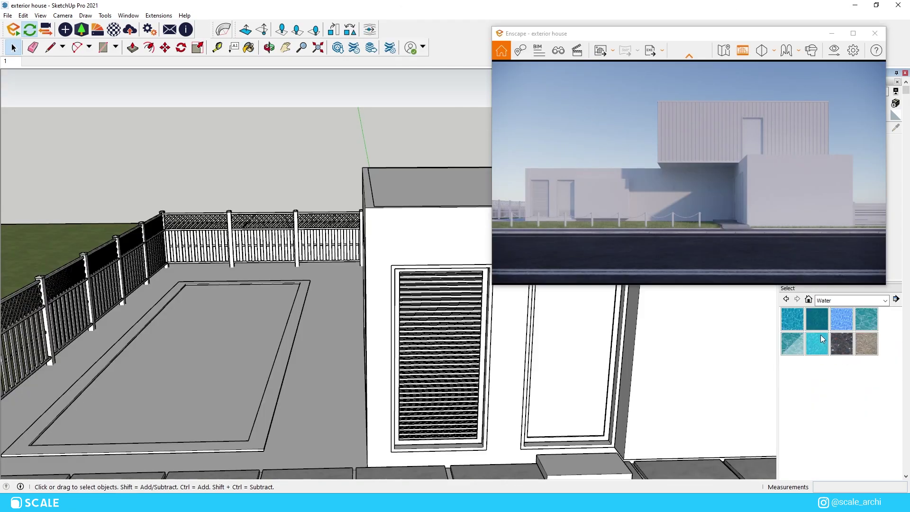
# Step: Pick the first blue material from the Water collection and paint the pool surface with it
pyautogui.click(792, 318)
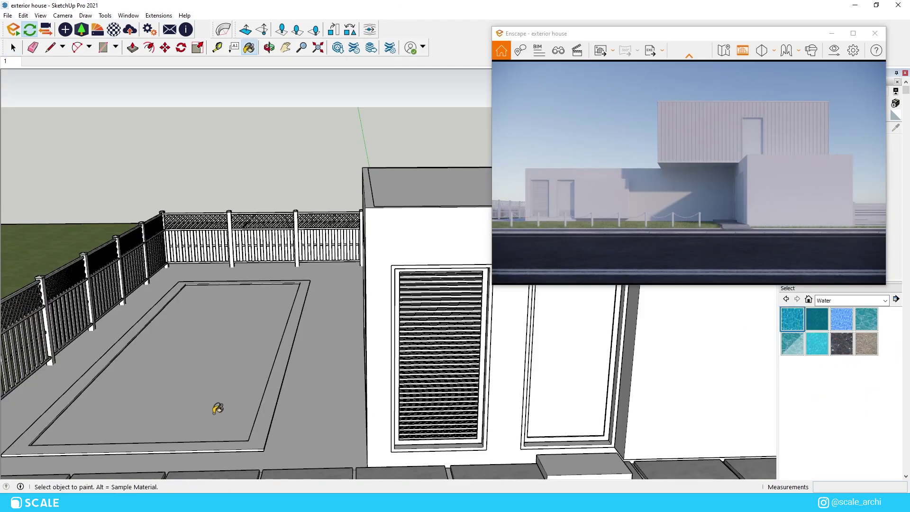
pyautogui.press('space')
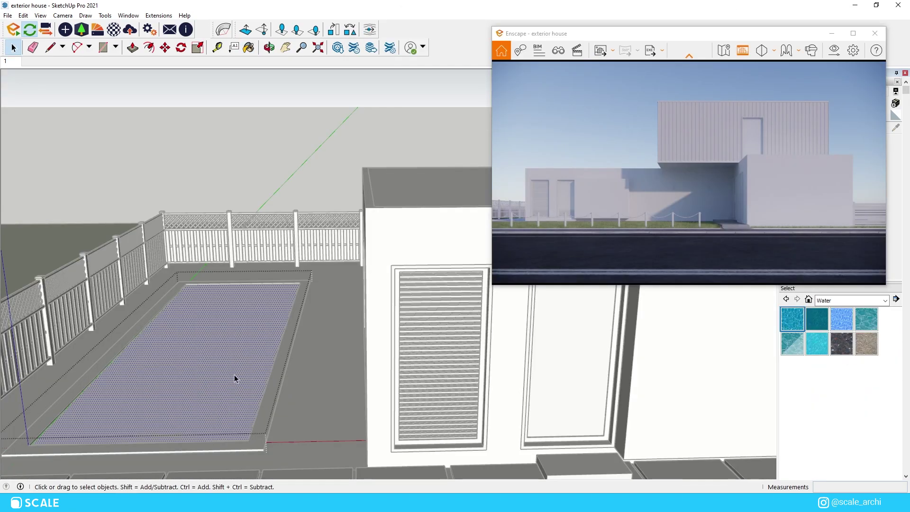
pyautogui.press('b')
pyautogui.click(266, 350)
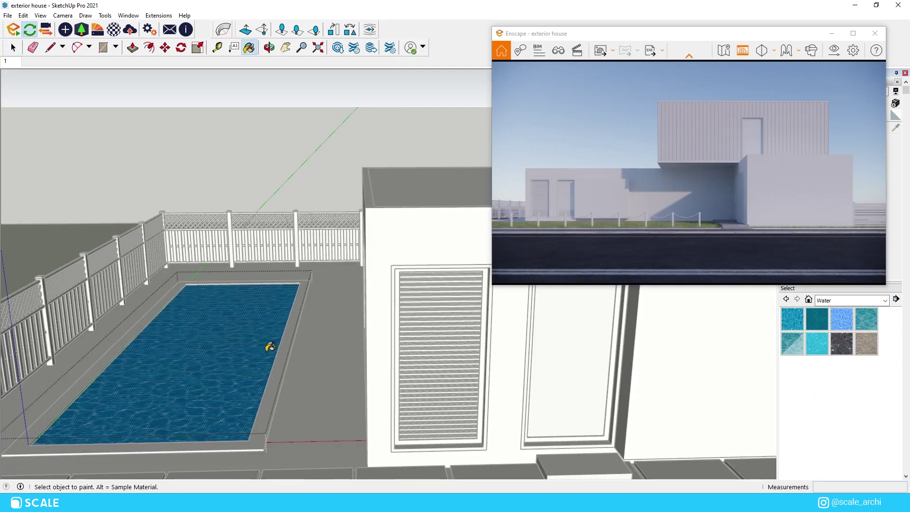
# Step: Sample the concrete from the stepping slabs and apply it to the pool's rim
pyautogui.moveTo(266, 349)
pyautogui.mouseDown(button='middle')
pyautogui.moveTo(157, 421)
pyautogui.moveTo(241, 419)
pyautogui.mouseUp(button='middle')
pyautogui.press('space')
pyautogui.click(310, 425)
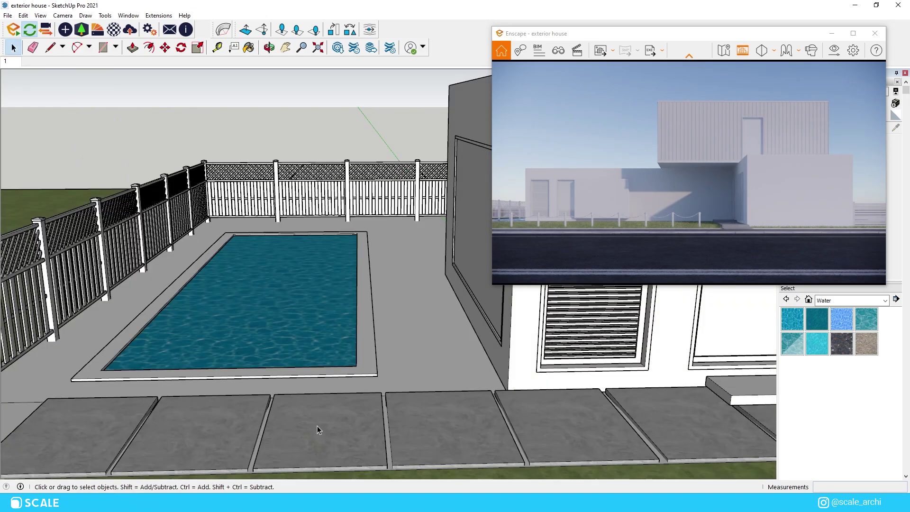
pyautogui.press('b')
pyautogui.press('alt')
pyautogui.press('space')
pyautogui.tripleClick(363, 360)
pyautogui.press('b')
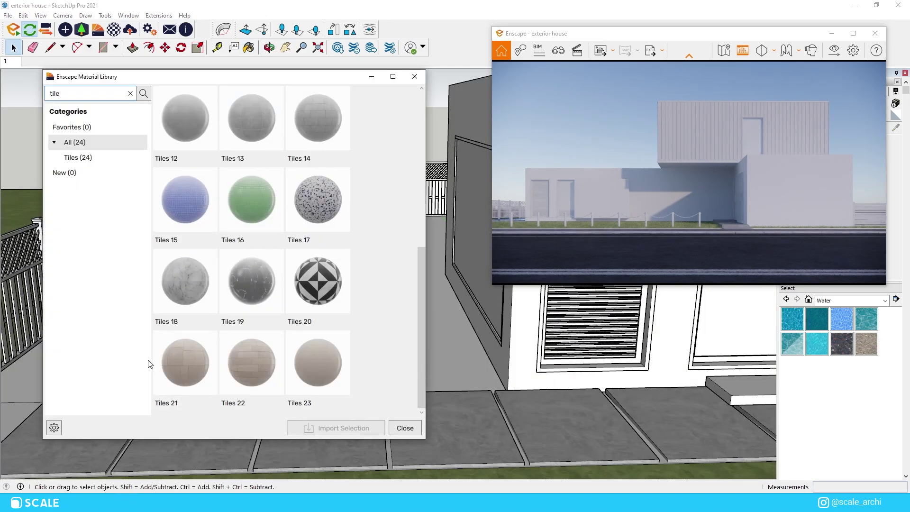
# Step: Import Tiles 21 from the Enscape Material Library for the ground around the pool
pyautogui.click(185, 363)
pyautogui.click(316, 427)
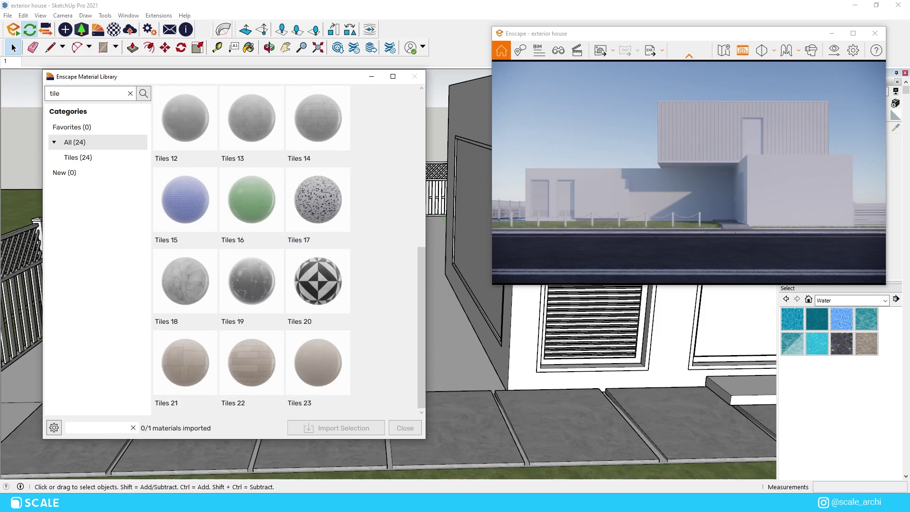
pyautogui.click(414, 76)
pyautogui.click(418, 369)
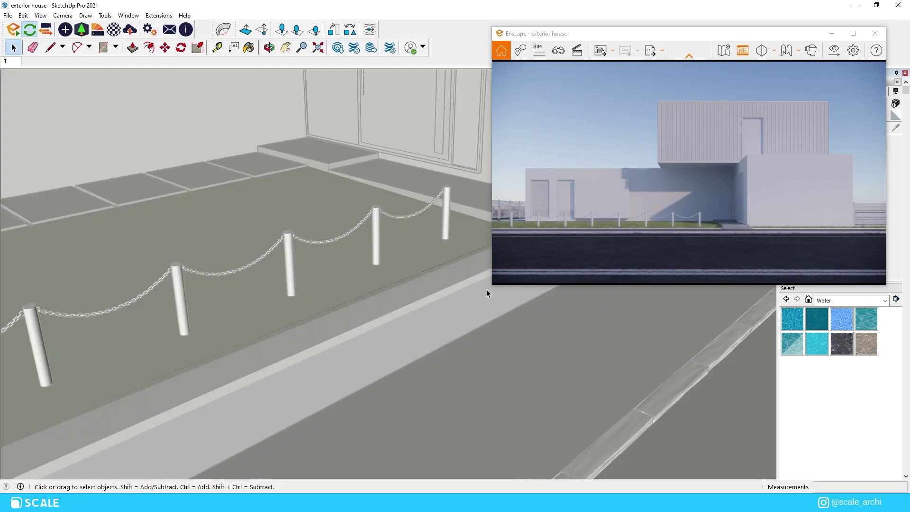
# Step: Paint the narrow channels between the sidewalk and the front lawn with the pool's water material
pyautogui.press('b')
pyautogui.click(489, 301)
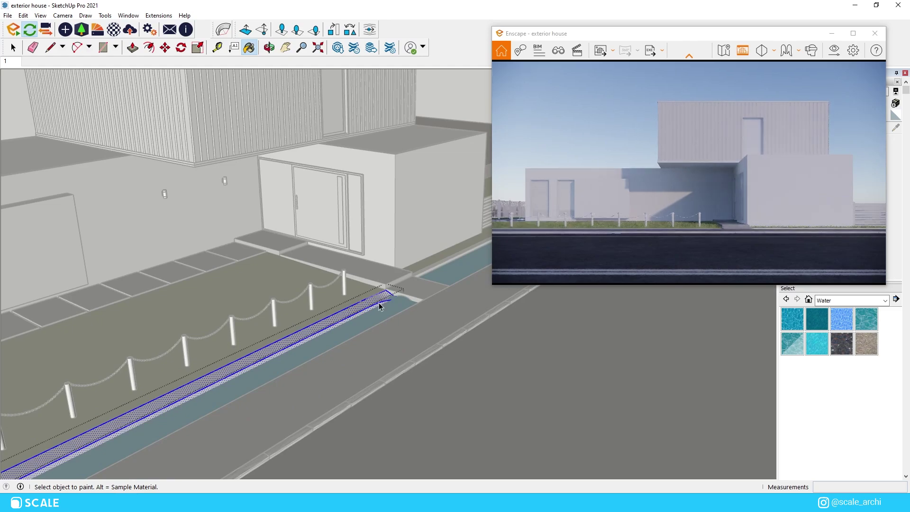
pyautogui.press('space')
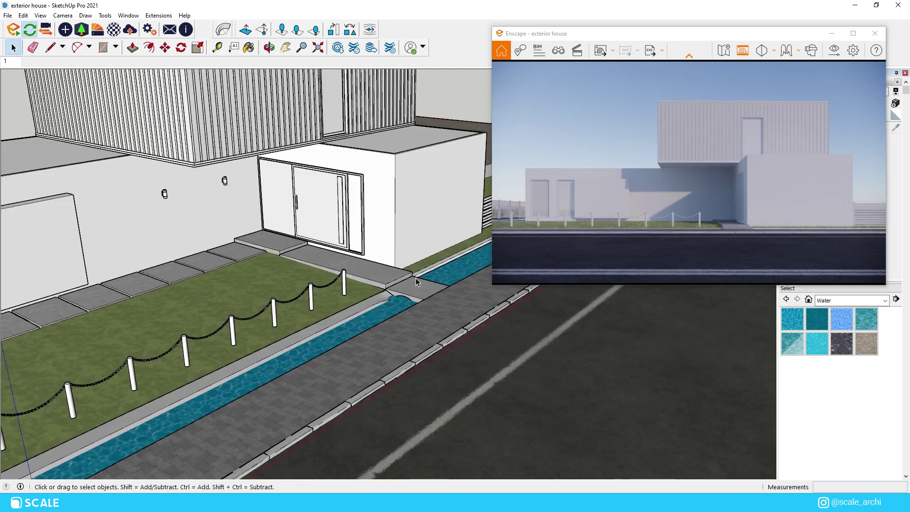
pyautogui.scroll(5, 417, 281)
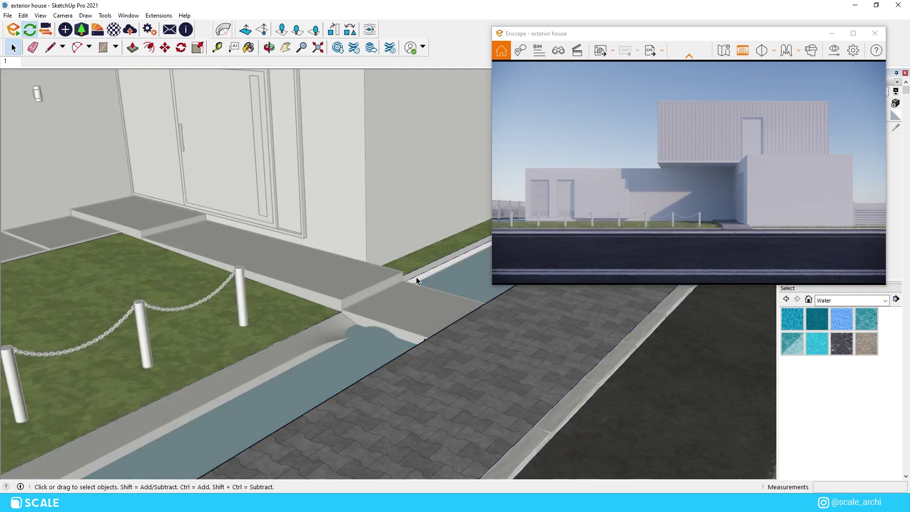
pyautogui.press('b')
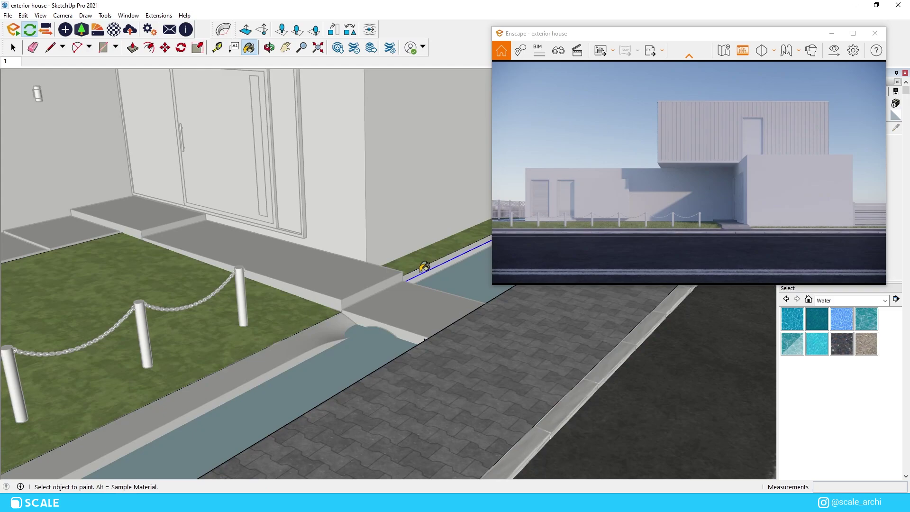
pyautogui.press('space')
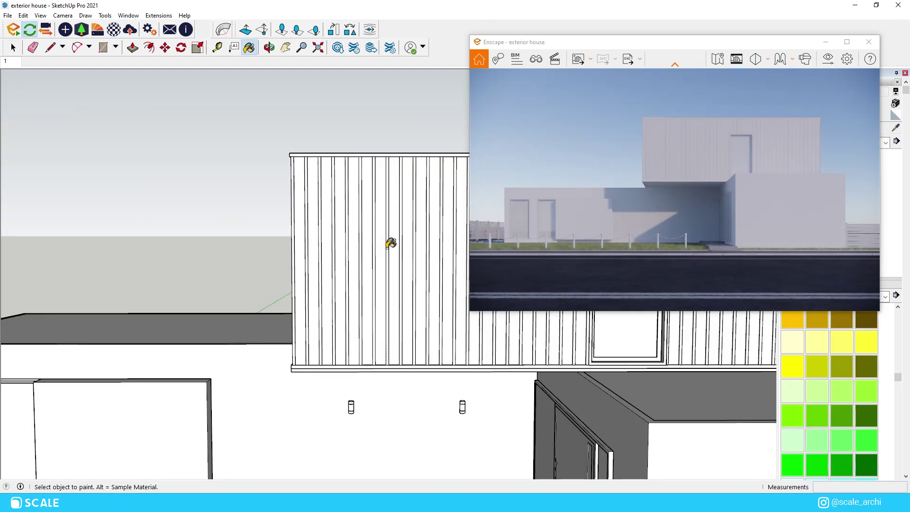
# Step: Paint the ribbed cladding of the upper volume, battens and wall faces, with the pale yellow Color E01
pyautogui.press('space')
pyautogui.doubleClick(387, 252)
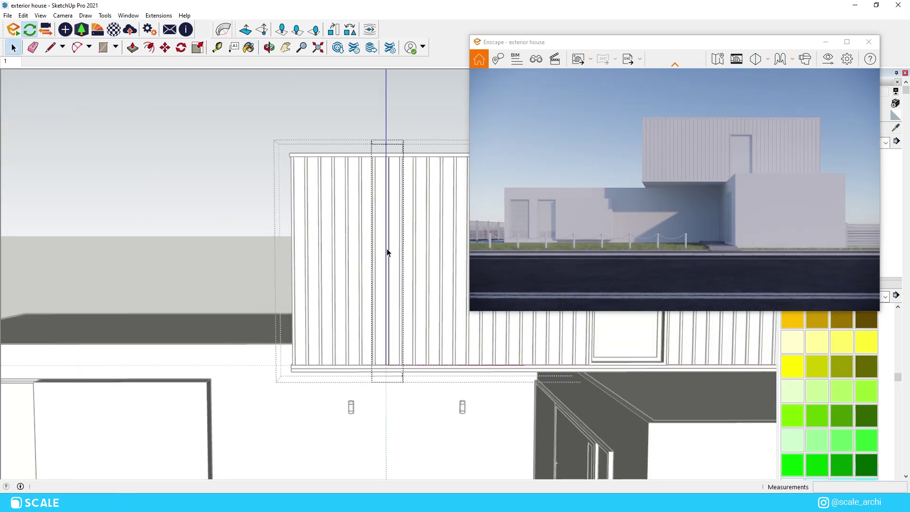
pyautogui.click(387, 252)
pyautogui.press('b')
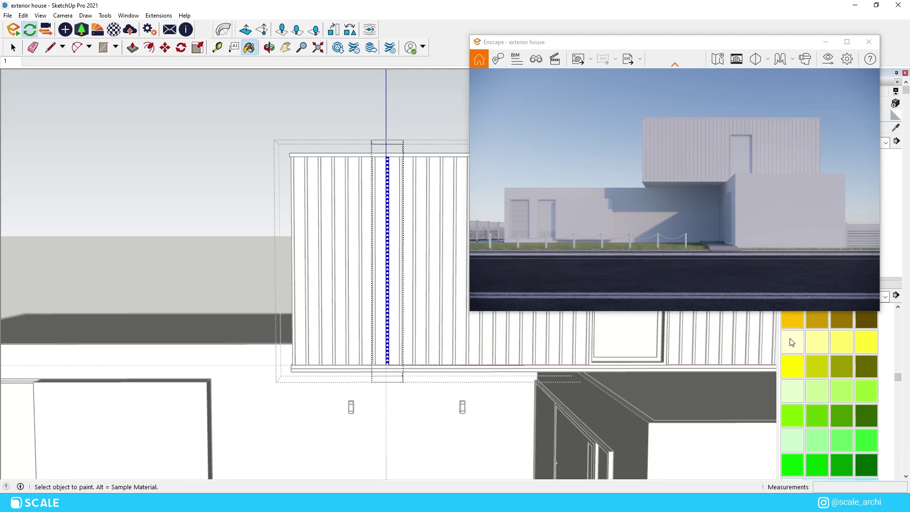
pyautogui.press('space')
pyautogui.press('Escape')
pyautogui.press('Escape')
pyautogui.tripleClick(407, 318)
pyautogui.press('b')
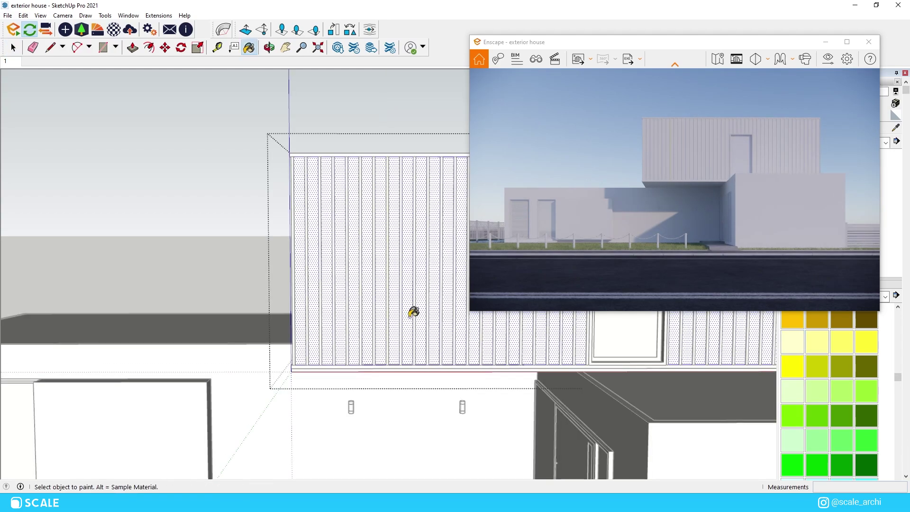
pyautogui.press('space')
pyautogui.press('Escape')
pyautogui.scroll(3, 412, 367)
pyautogui.moveTo(412, 368); pyautogui.dragTo(559, 387, button='middle')
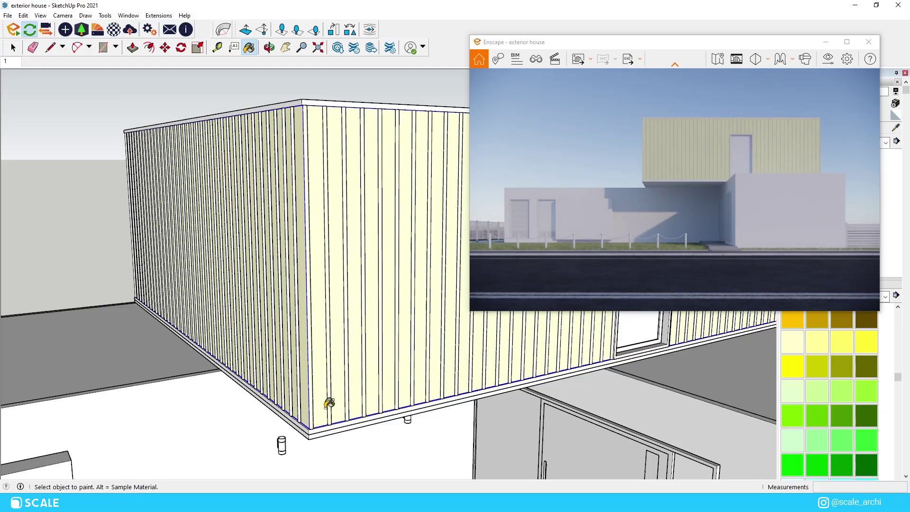
pyautogui.press('space')
# Step: Set Color E01's albedo colour to #C7CCC9 and its roughness to 20.6% in the Enscape Material Editor
pyautogui.scroll(4, 403, 364)
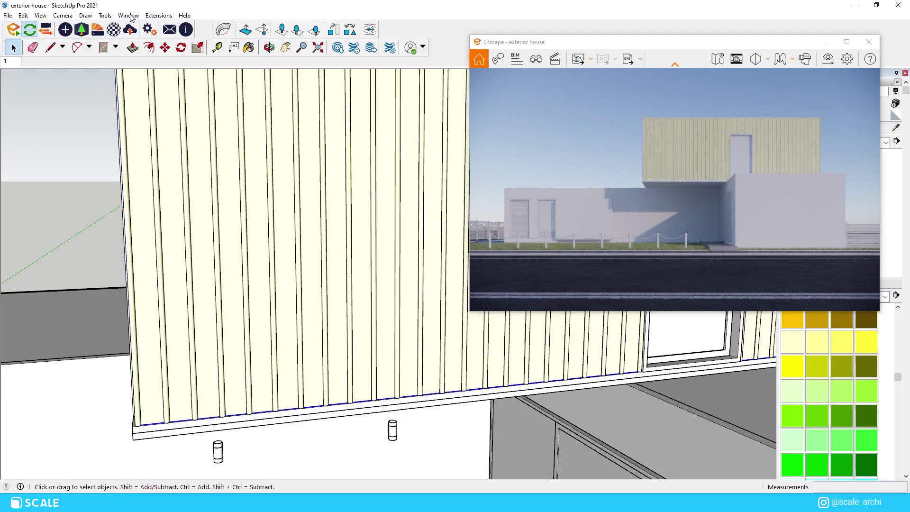
pyautogui.click(285, 112)
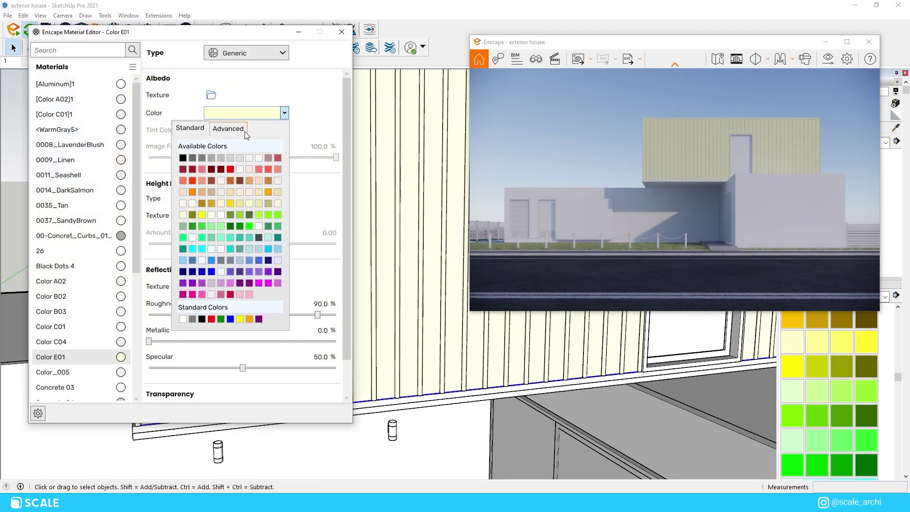
pyautogui.click(227, 127)
pyautogui.press('Escape')
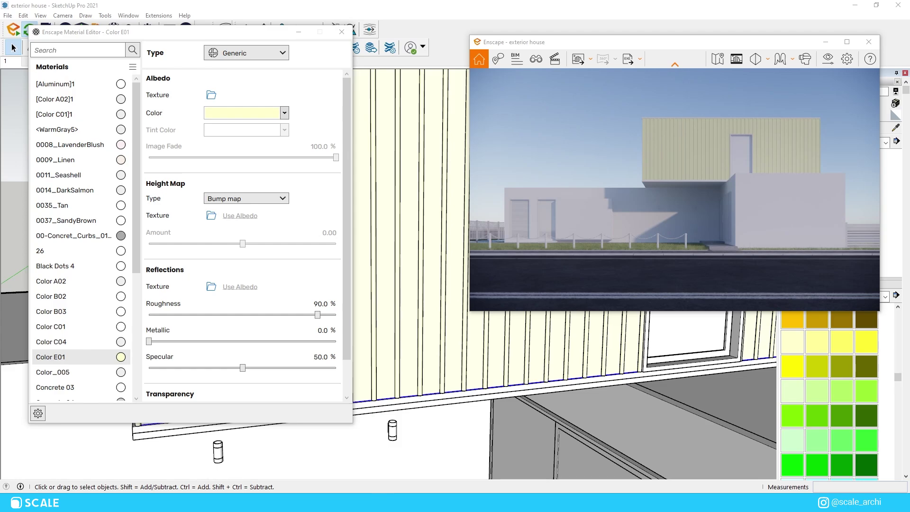
pyautogui.click(284, 112)
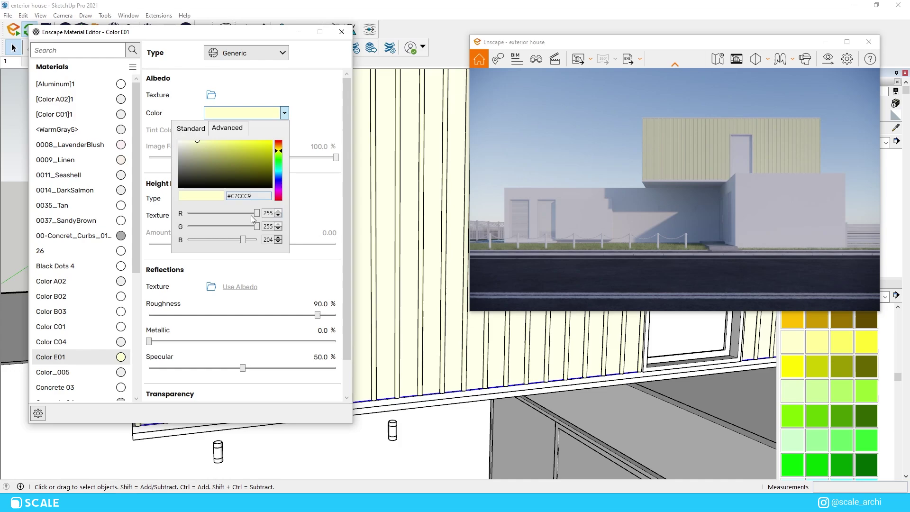
pyautogui.press('Return')
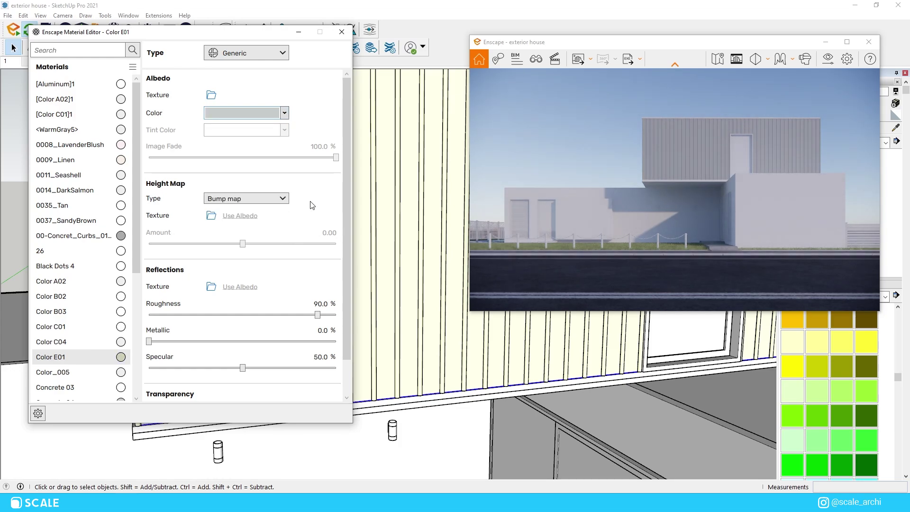
pyautogui.moveTo(317, 306); pyautogui.dragTo(188, 314)
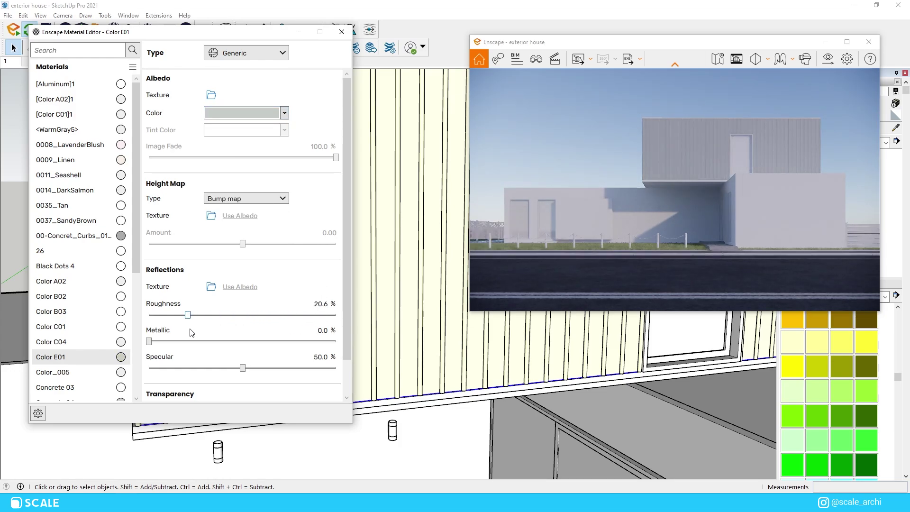
# Step: Create a new material using PaintedPlaster017_4K_Color.jpg from the Plaster Painted folder as its texture image
pyautogui.click(845, 42)
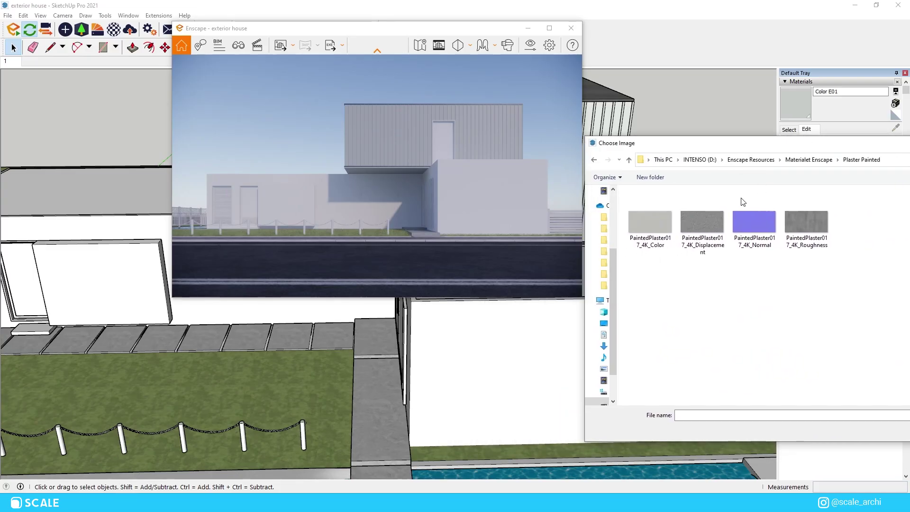
pyautogui.click(641, 226)
pyautogui.doubleClick(641, 226)
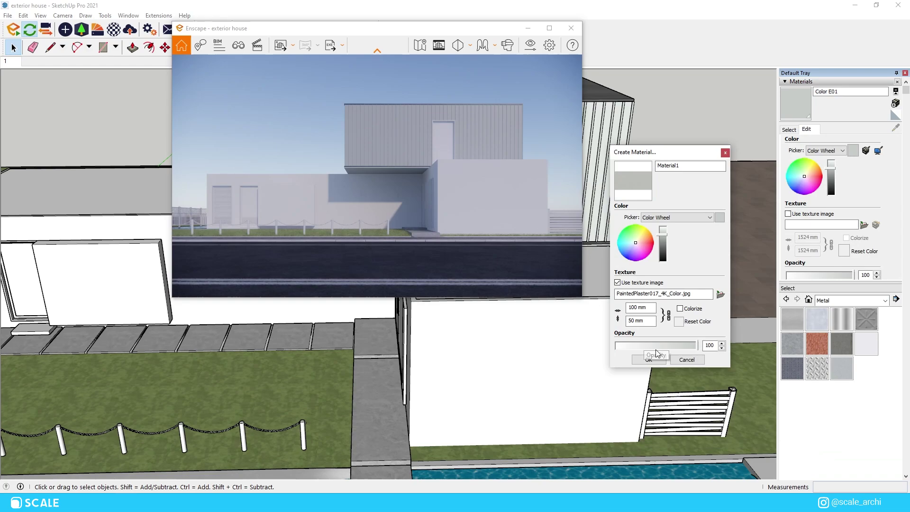
pyautogui.click(661, 358)
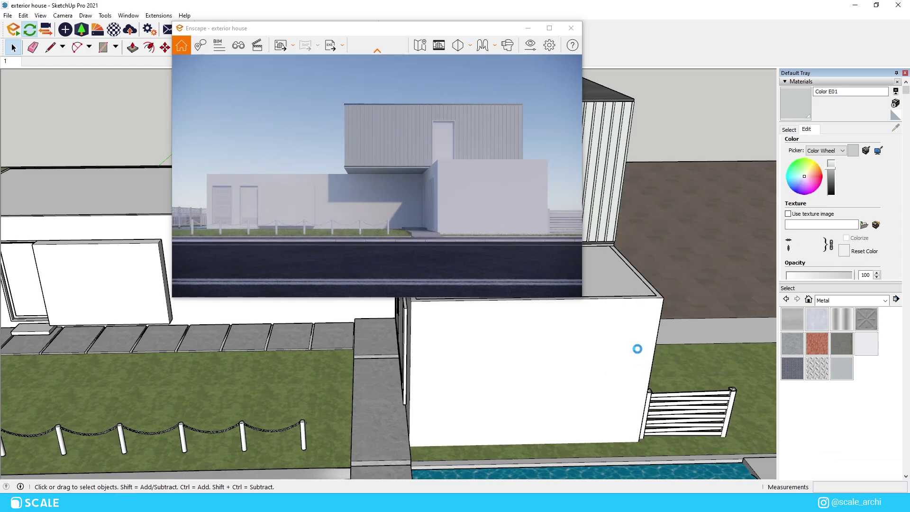
# Step: Paint the ground-floor box beside the entrance with the new painted plaster material
pyautogui.click(632, 323)
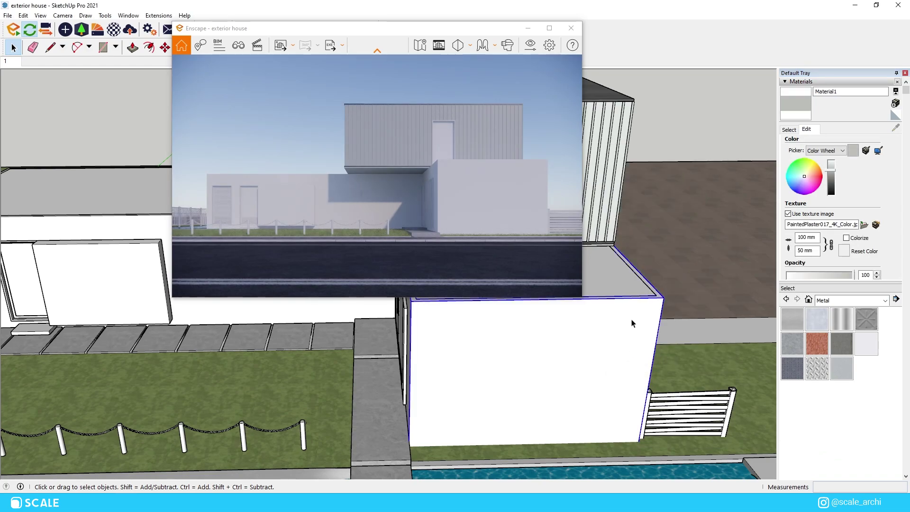
pyautogui.press('b')
pyautogui.click(625, 315)
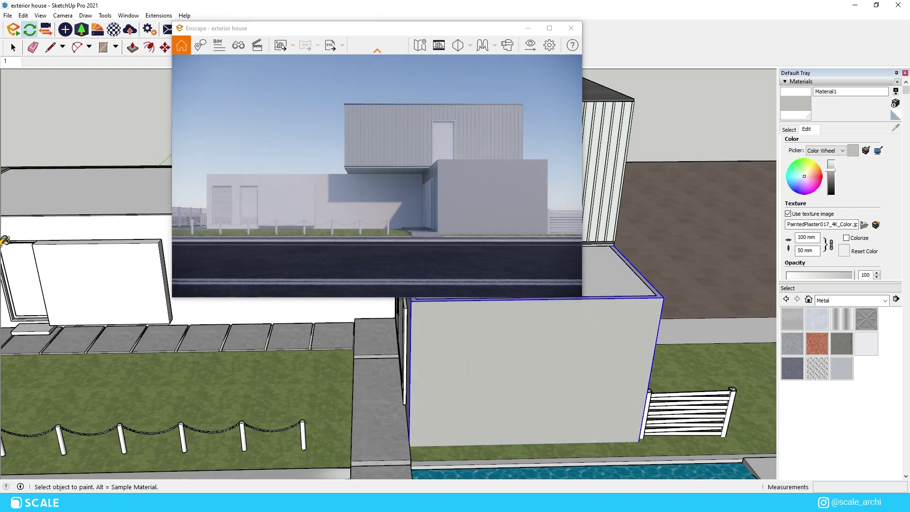
# Step: Load the PaintedPlaster017_4K_Roughness image as the plaster material's reflection texture
pyautogui.moveTo(351, 58); pyautogui.dragTo(629, 52)
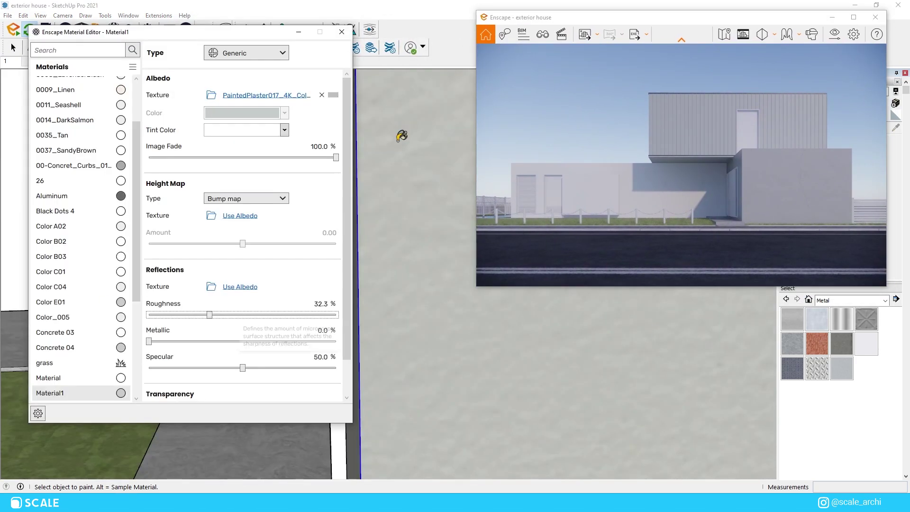
pyautogui.scroll(-6, 442, 365)
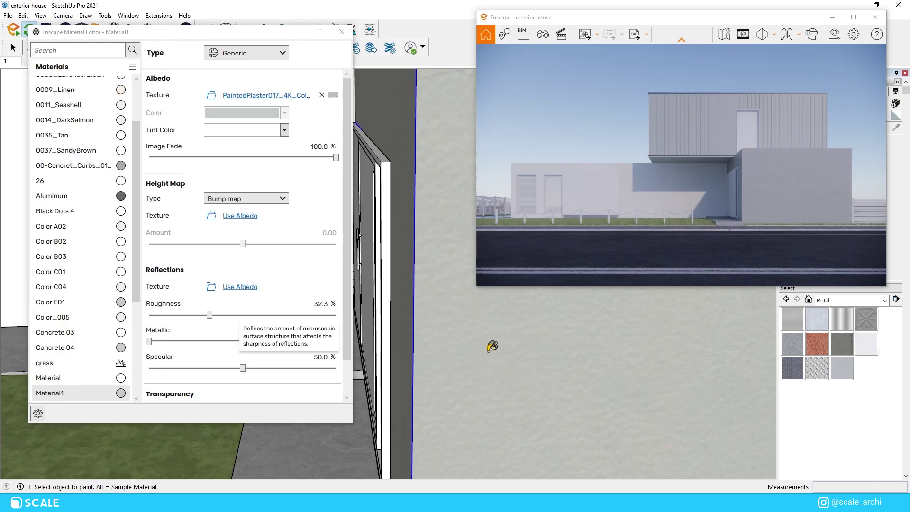
pyautogui.scroll(-2, 418, 318)
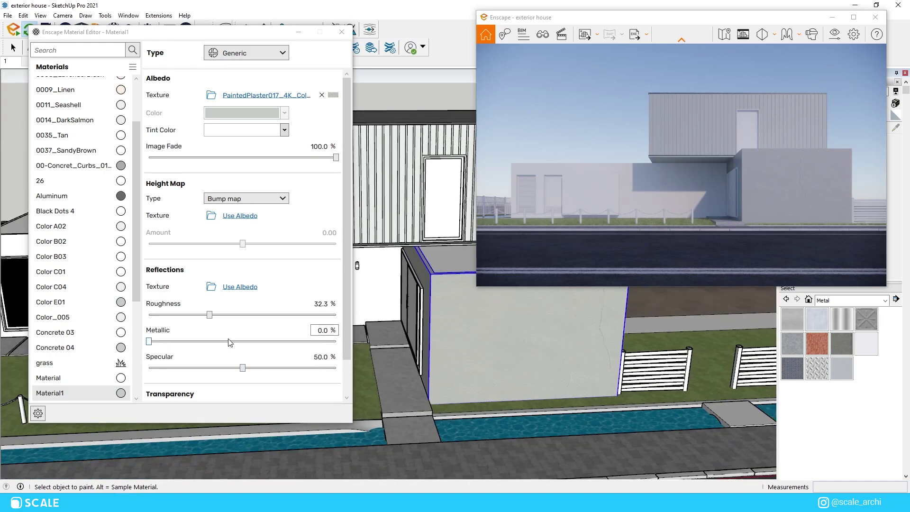
pyautogui.click(211, 286)
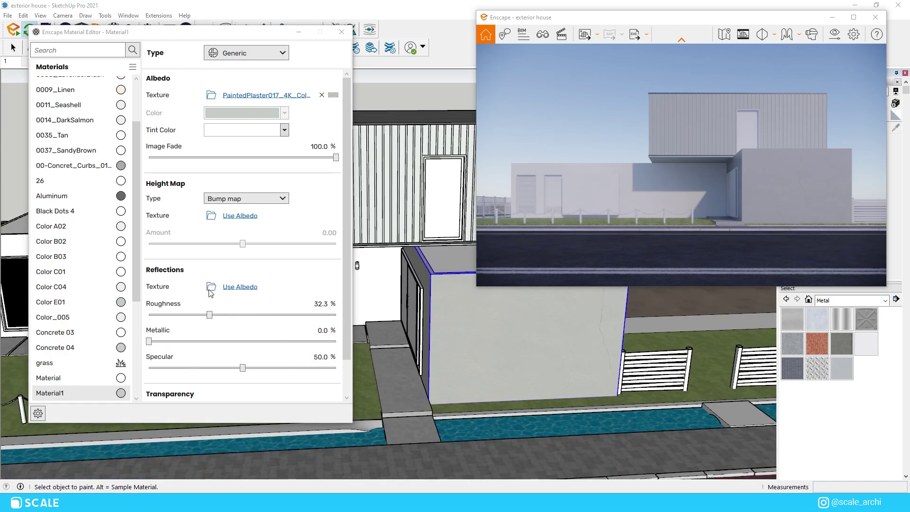
pyautogui.doubleClick(253, 125)
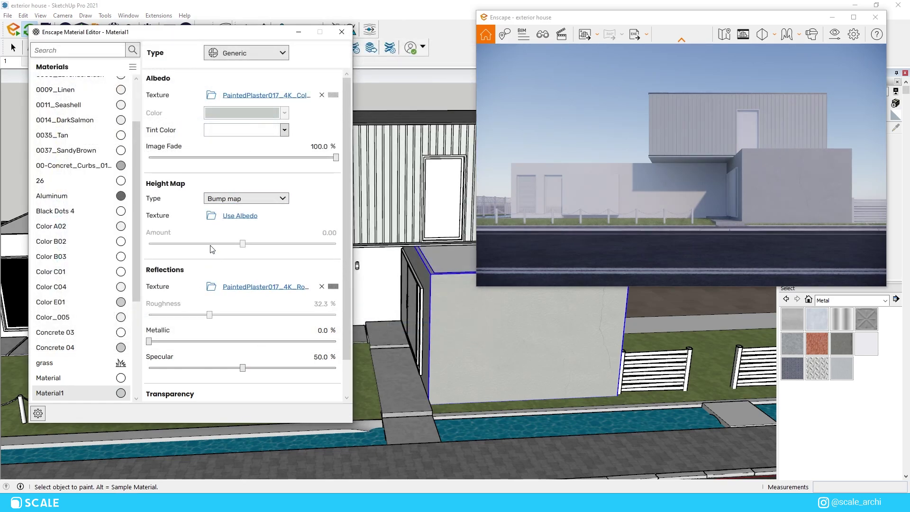
# Step: Load PaintedPlaster017_4K_Normal as the plaster material's height map and slightly lower its intensity
pyautogui.click(212, 215)
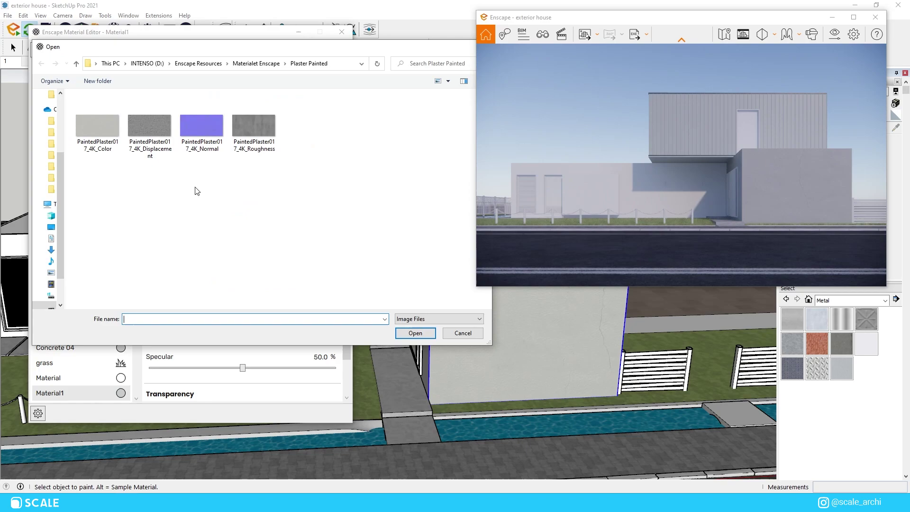
pyautogui.click(185, 127)
pyautogui.doubleClick(184, 127)
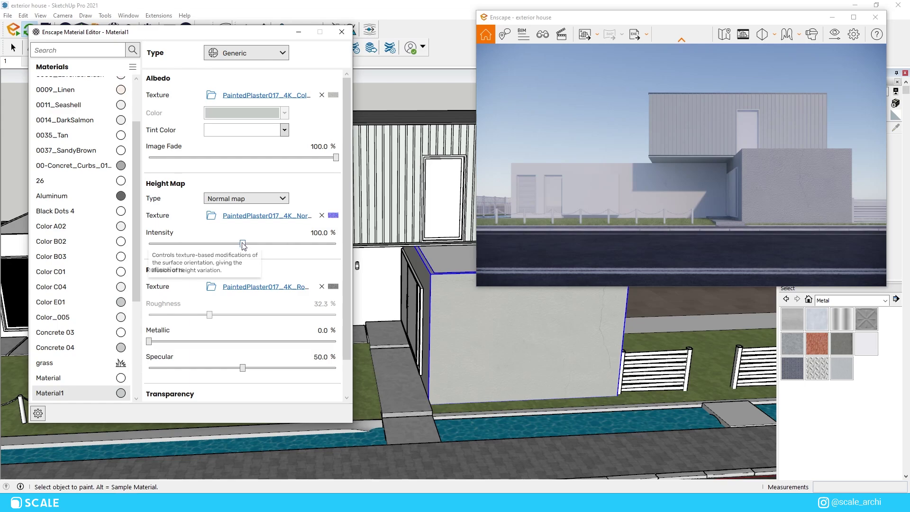
pyautogui.moveTo(242, 244); pyautogui.dragTo(233, 243)
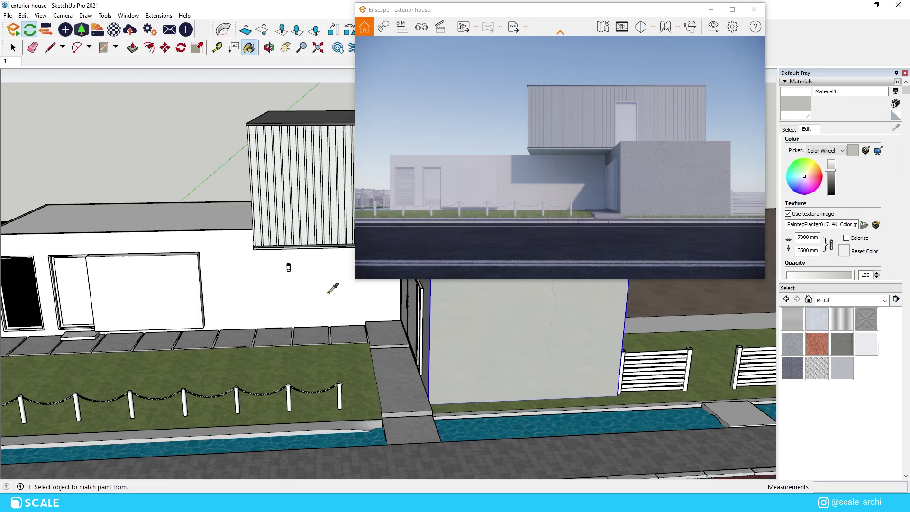
# Step: Select all faces of the long low wing's walls and paint them with the painted plaster material
pyautogui.press('space')
pyautogui.doubleClick(325, 294)
pyautogui.tripleClick(325, 294)
pyautogui.press('b')
pyautogui.click(333, 284)
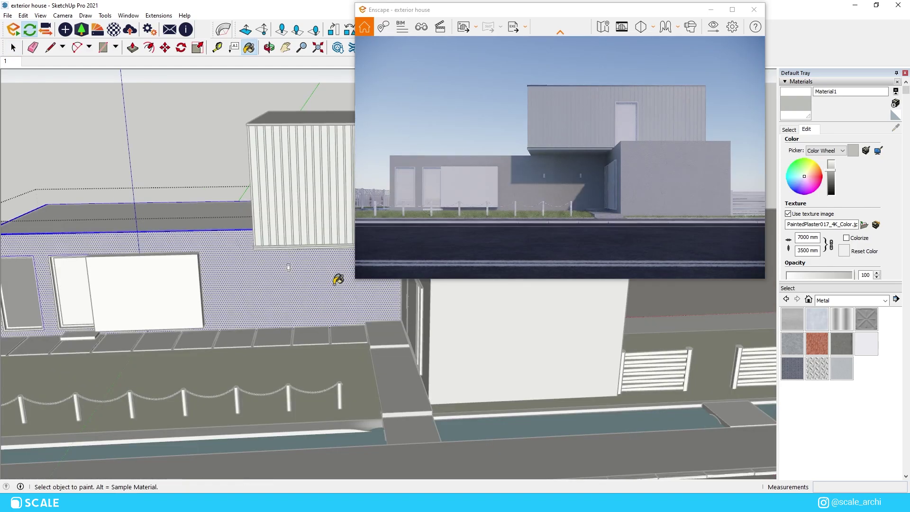
pyautogui.moveTo(337, 279)
pyautogui.mouseDown(button='middle')
pyautogui.moveTo(332, 265)
pyautogui.moveTo(294, 268)
pyautogui.moveTo(318, 269)
pyautogui.mouseUp(button='middle')
pyautogui.press('space')
pyautogui.press('Escape')
# Step: Offset the outline of the entrance-side box's parapet top outward by about 19 mm
pyautogui.scroll(5, 284, 293)
pyautogui.press('f')
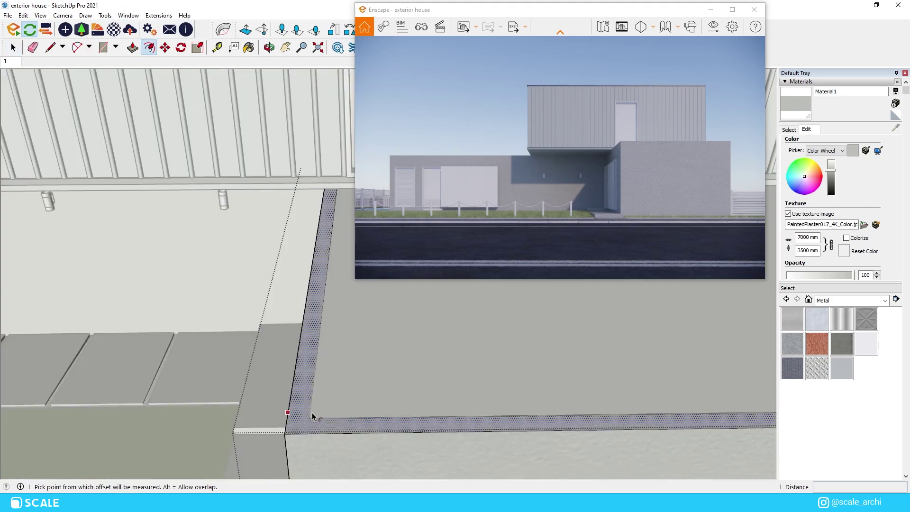
pyautogui.click(308, 419)
pyautogui.click(283, 427)
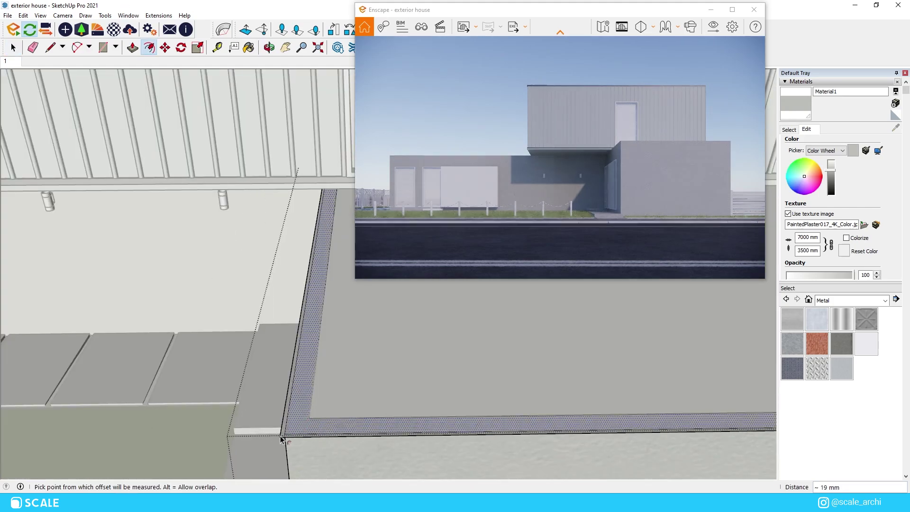
# Step: Push/Pull the narrow parapet ring on the entrance-side box by about 13 mm to form a thin roof cap
pyautogui.press('space')
pyautogui.scroll(3, 284, 431)
pyautogui.press('p')
pyautogui.click(286, 432)
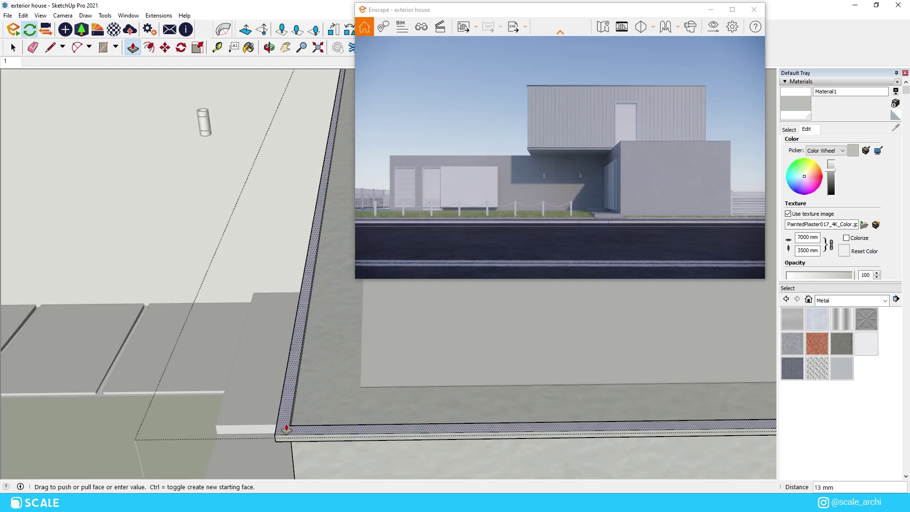
pyautogui.click(284, 429)
# Step: Paint the faces of the thin roof cap on the entrance-side box with the Aluminum material
pyautogui.scroll(-2, 365, 419)
pyautogui.press('b')
pyautogui.click(392, 448)
pyautogui.moveTo(378, 414)
pyautogui.mouseDown(button='middle')
pyautogui.moveTo(392, 448)
pyautogui.moveTo(380, 447)
pyautogui.moveTo(447, 417)
pyautogui.mouseUp(button='middle')
pyautogui.scroll(1, 392, 450)
pyautogui.click(383, 447)
pyautogui.click(422, 439)
pyautogui.scroll(1, 424, 436)
pyautogui.moveTo(477, 449); pyautogui.dragTo(443, 351, button='middle')
pyautogui.scroll(-5, 300, 398)
pyautogui.scroll(10, 300, 398)
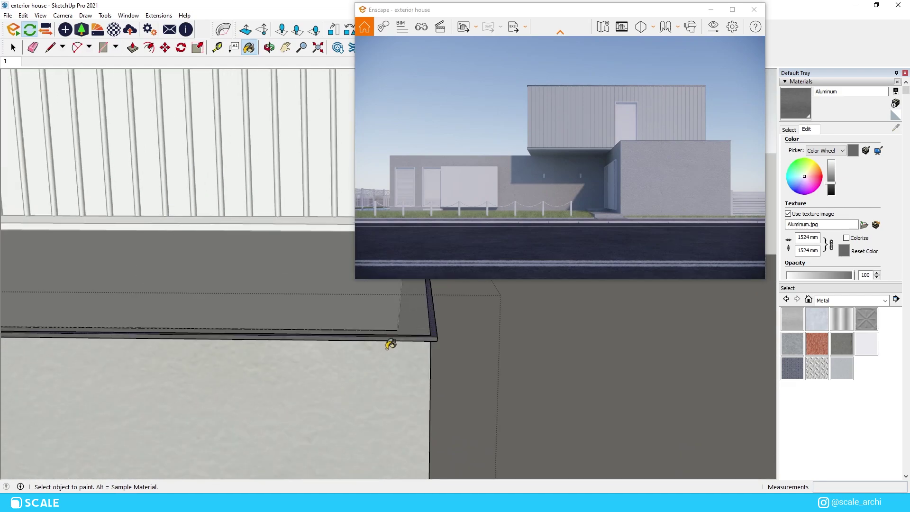
# Step: Extrude a small cap block on the low wing's parapet beside the upper volume and extend its end about 25 mm
pyautogui.press('space')
pyautogui.press('p')
pyautogui.click(465, 337)
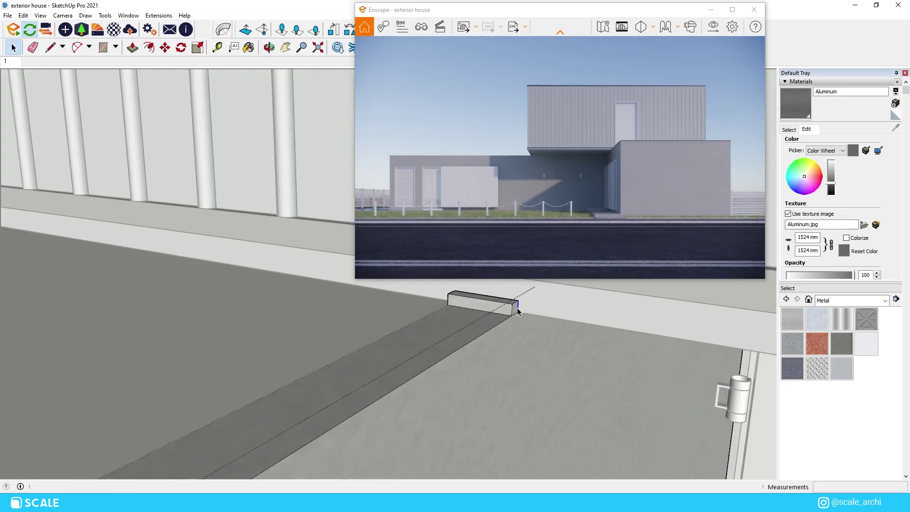
pyautogui.press('p')
pyautogui.click(516, 308)
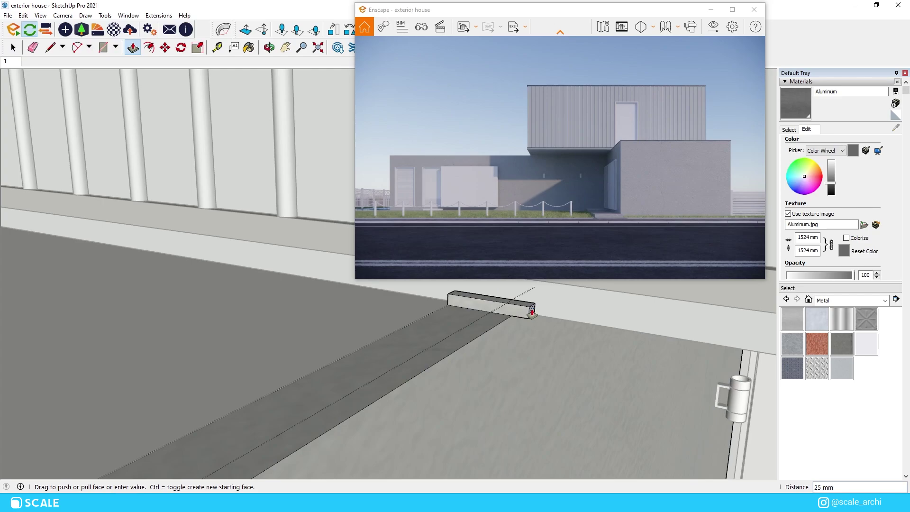
pyautogui.click(526, 312)
# Step: Push/Pull the end of the small cap block along the low wing's front roof edge
pyautogui.click(506, 310)
pyautogui.scroll(-10, 485, 351)
pyautogui.scroll(8, 416, 408)
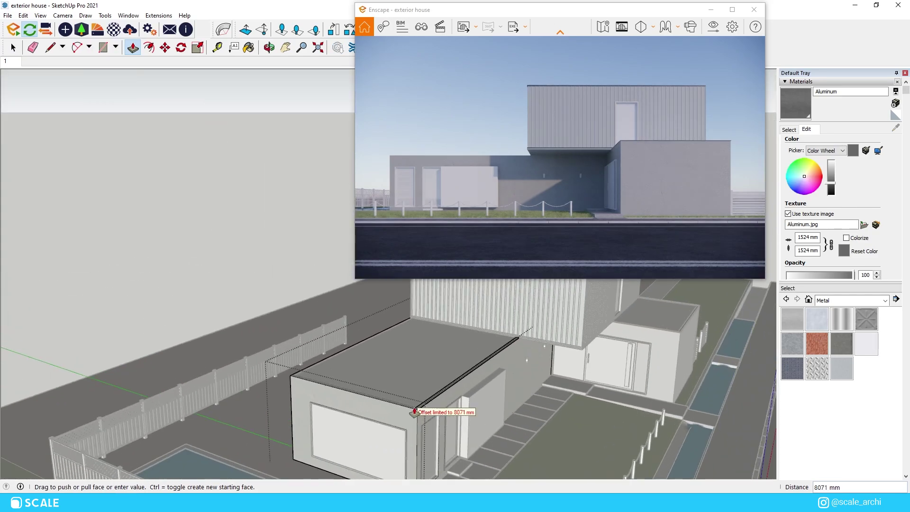
pyautogui.moveTo(417, 409); pyautogui.dragTo(668, 311, button='middle')
pyautogui.click(667, 310)
pyautogui.scroll(3, 656, 314)
pyautogui.scroll(-4, 562, 419)
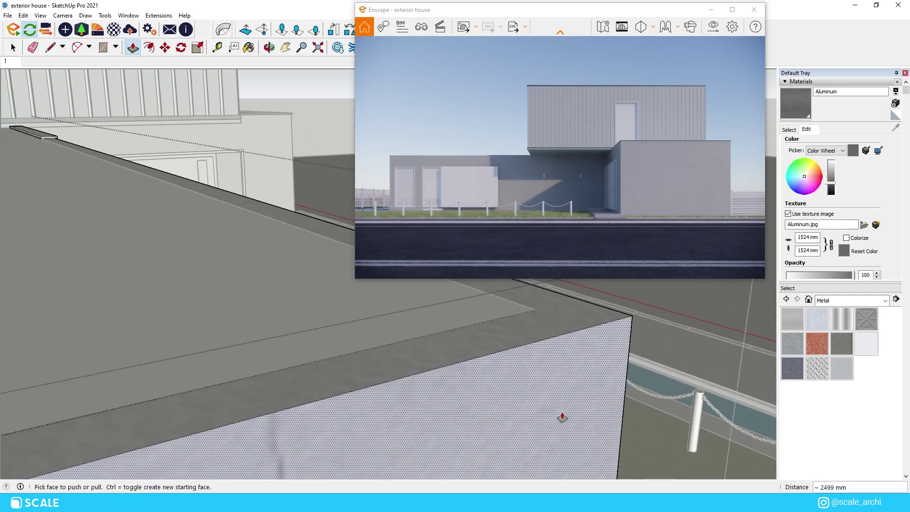
# Step: Complete the cap block's extrusion at the far end of the low wing's front parapet
pyautogui.click(83, 157)
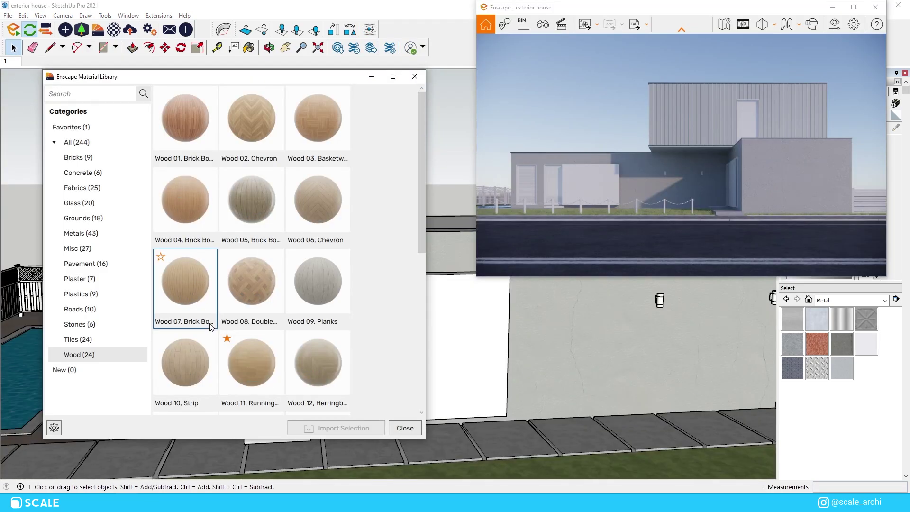
# Step: Import a wood material from the Enscape Material Library and paint the front of the low wing's projecting panel with it
pyautogui.click(316, 367)
pyautogui.click(318, 428)
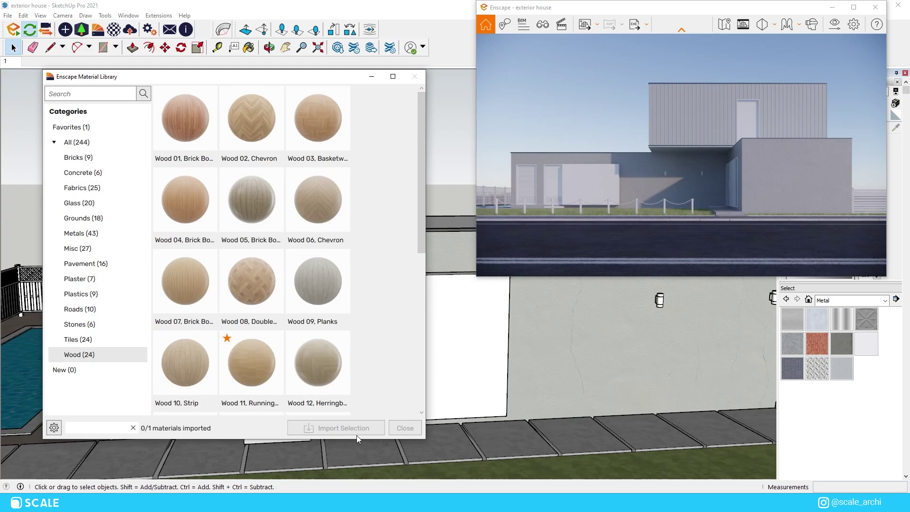
pyautogui.click(415, 83)
pyautogui.doubleClick(435, 388)
pyautogui.click(422, 327)
pyautogui.press('b')
pyautogui.click(423, 357)
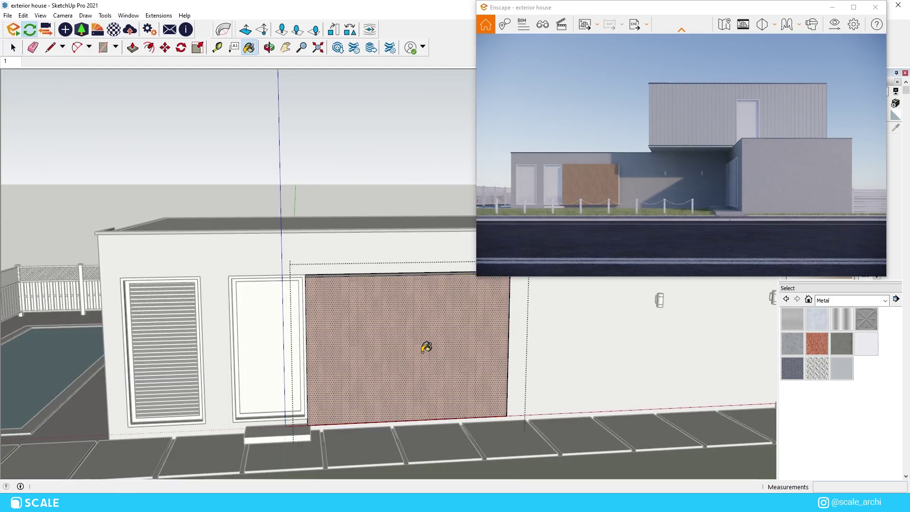
# Step: Rotate the wood texture on the low wing's projecting panel so that its planks run horizontally
pyautogui.press('space')
pyautogui.rightClick(426, 355)
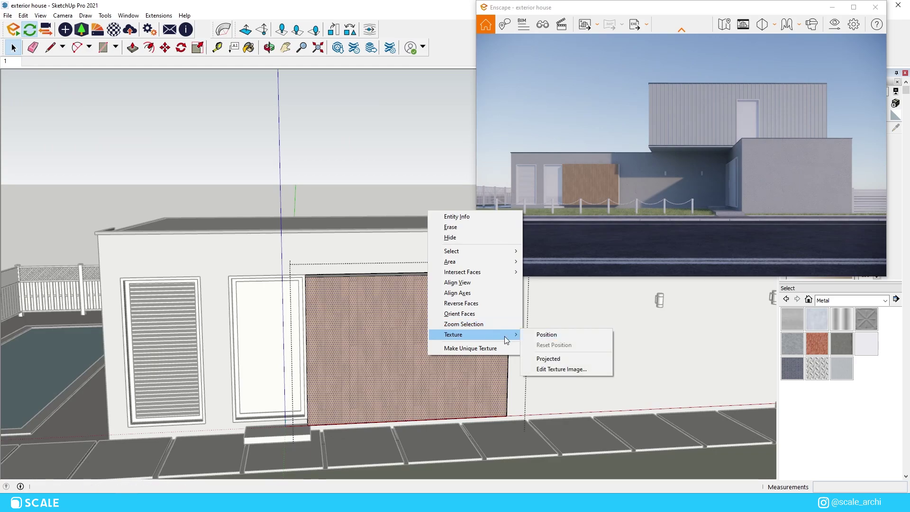
pyautogui.click(546, 334)
pyautogui.moveTo(451, 311); pyautogui.dragTo(417, 259)
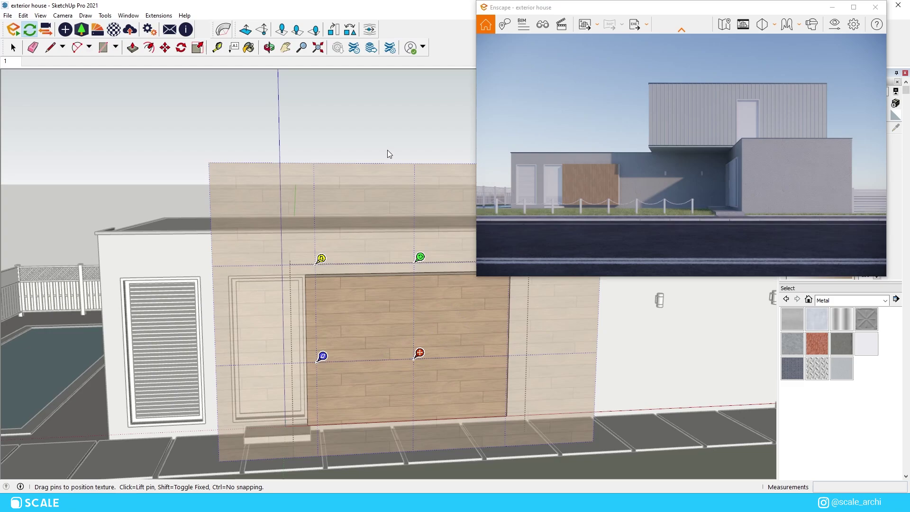
pyautogui.click(388, 146)
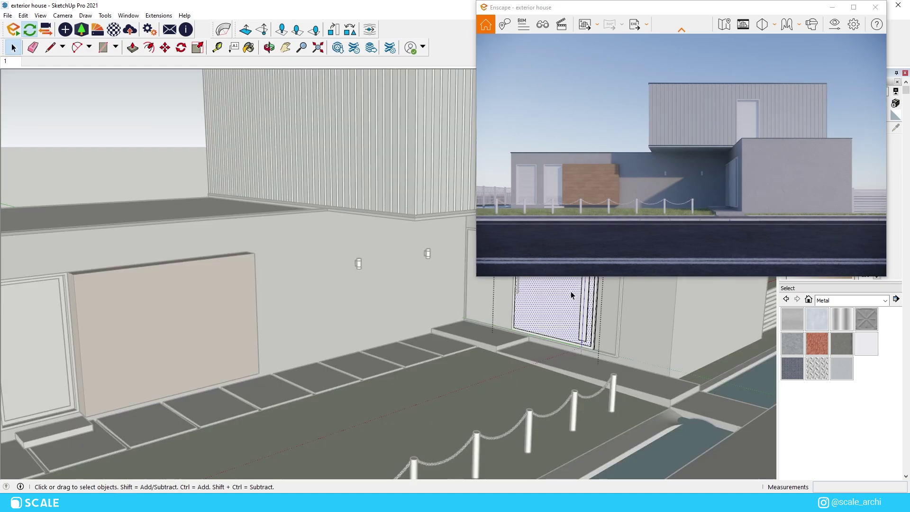
# Step: Paint the entrance door leaf with the same wood material
pyautogui.press('b')
pyautogui.click(574, 307)
pyautogui.press('space')
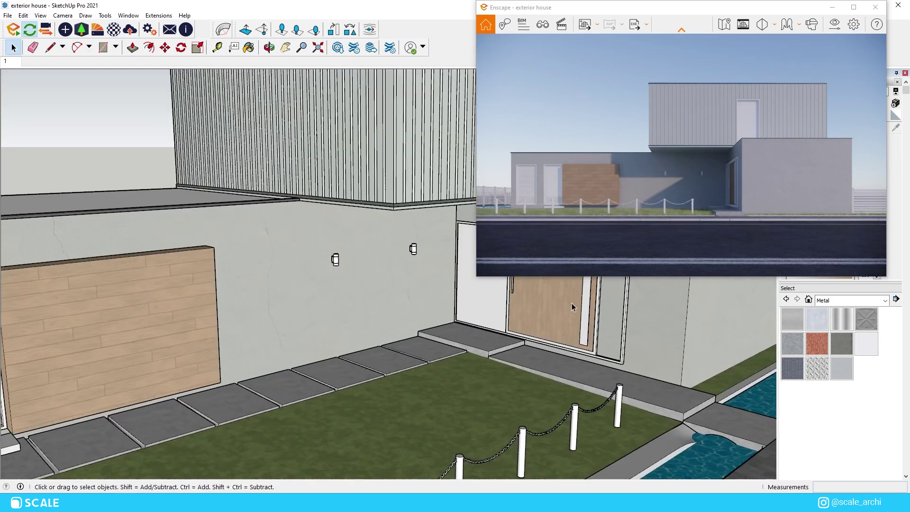
# Step: Reposition the wood texture on the entrance door leaf so that its planks run horizontally
pyautogui.scroll(5, 566, 311)
pyautogui.rightClick(520, 345)
pyautogui.moveTo(579, 468)
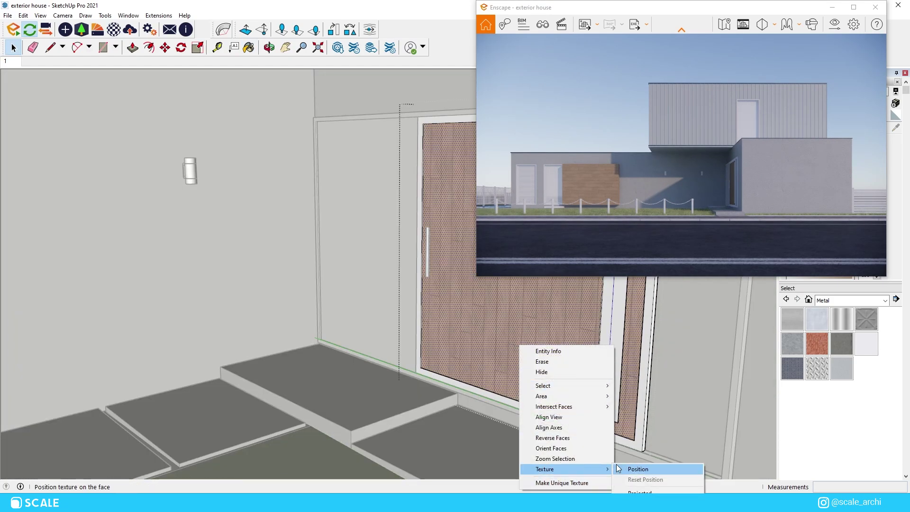
pyautogui.click(631, 469)
pyautogui.scroll(-2, 410, 395)
pyautogui.moveTo(544, 408); pyautogui.dragTo(487, 332)
pyautogui.press('Return')
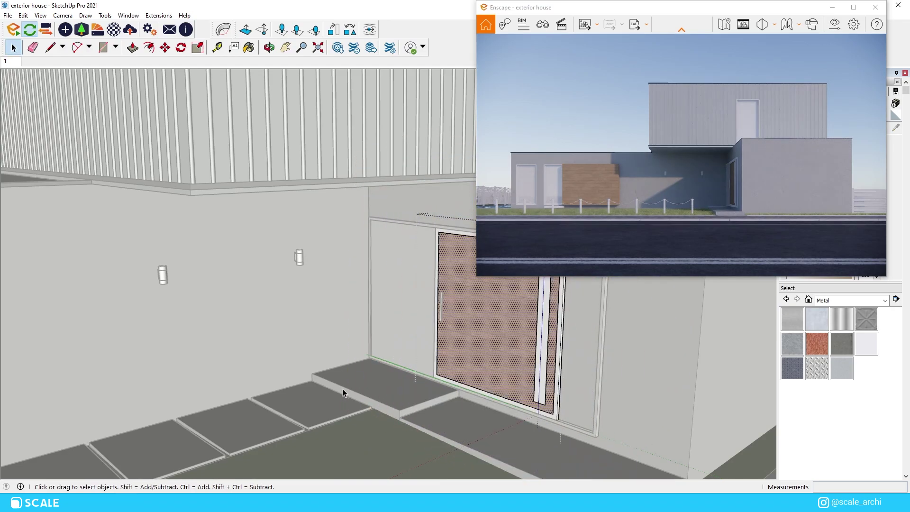
pyautogui.click(354, 392)
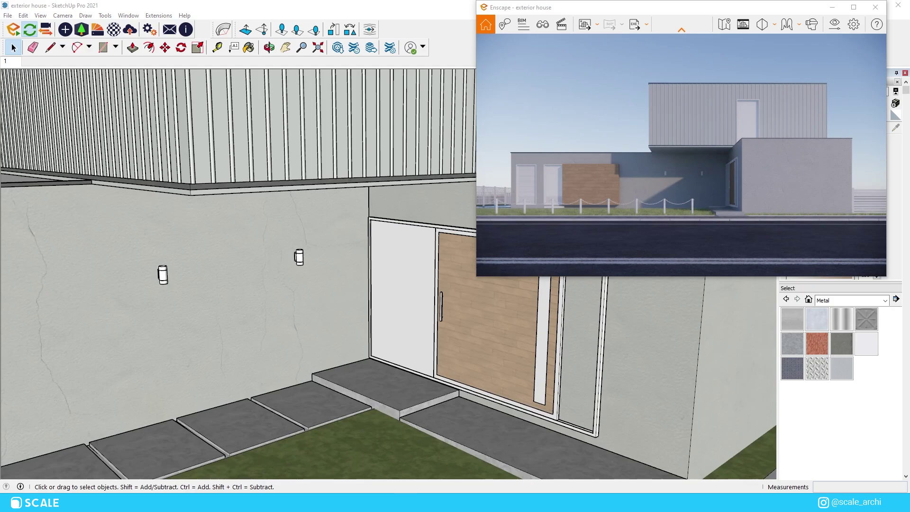
# Step: Paint the vertical boards of the pool fence with the white wood grain material, Material2
pyautogui.moveTo(578, 386); pyautogui.dragTo(339, 337, button='middle')
pyautogui.scroll(5, 271, 375)
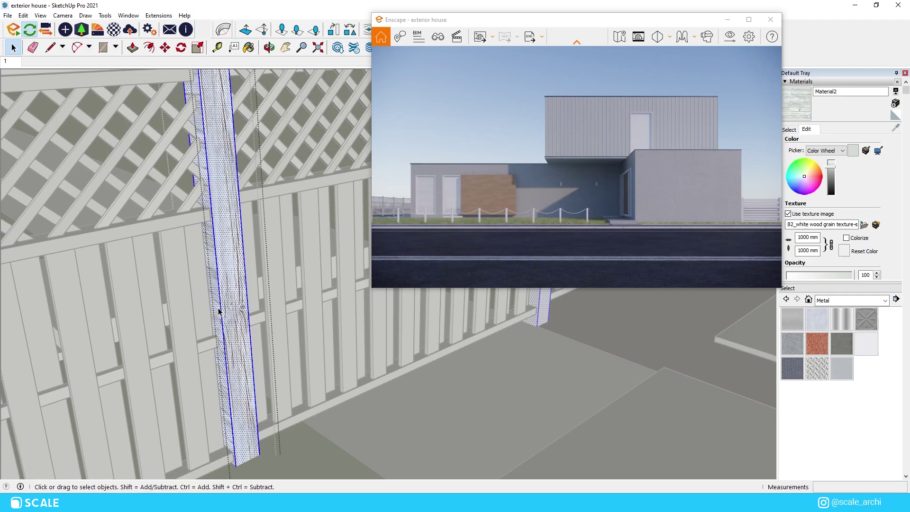
pyautogui.click(220, 300)
pyautogui.press('space')
pyautogui.click(258, 298)
pyautogui.doubleClick(258, 298)
pyautogui.press('b')
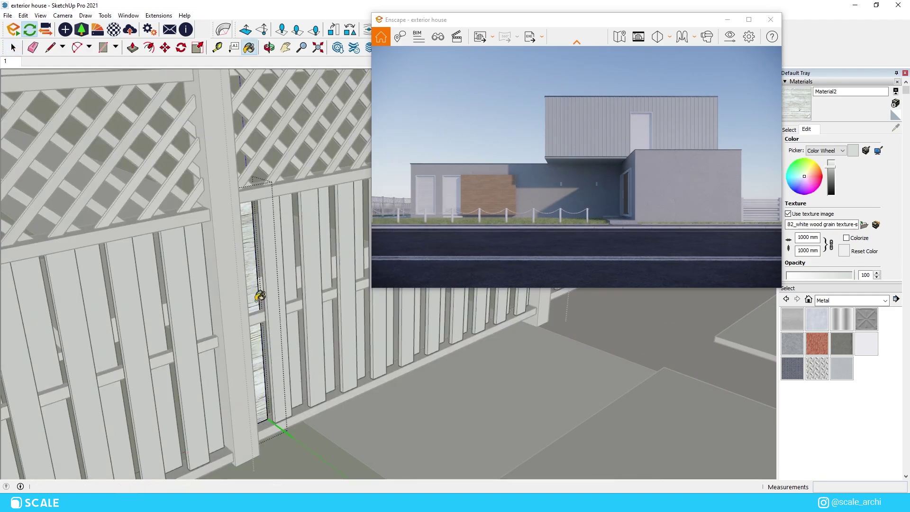
pyautogui.click(260, 296)
pyautogui.press('space')
pyautogui.tripleClick(256, 301)
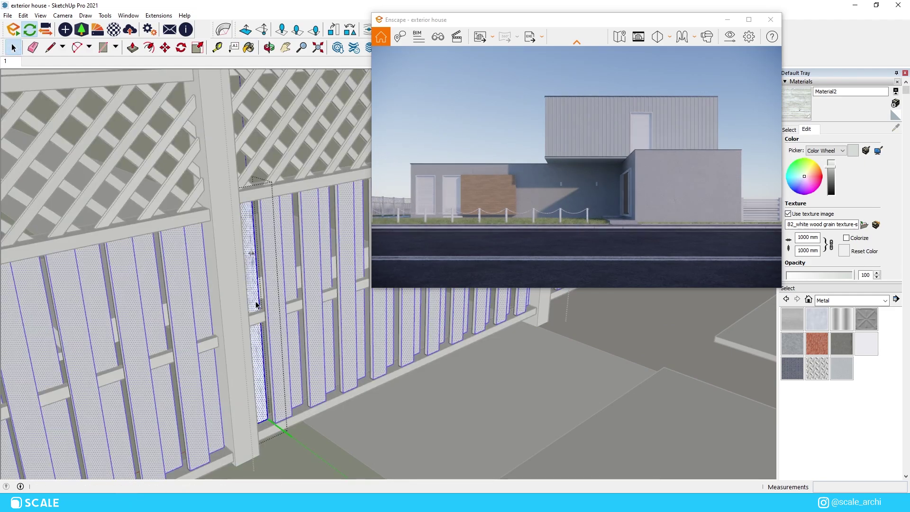
# Step: Paint the diagonal lattice slats of the pool fence with the white wood grain material in both directions
pyautogui.tripleClick(281, 176)
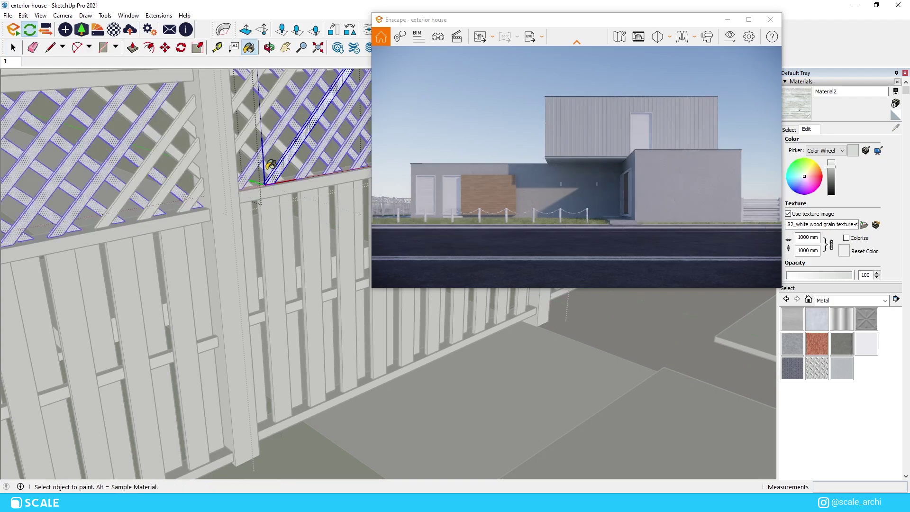
pyautogui.press('space')
pyautogui.click(268, 176)
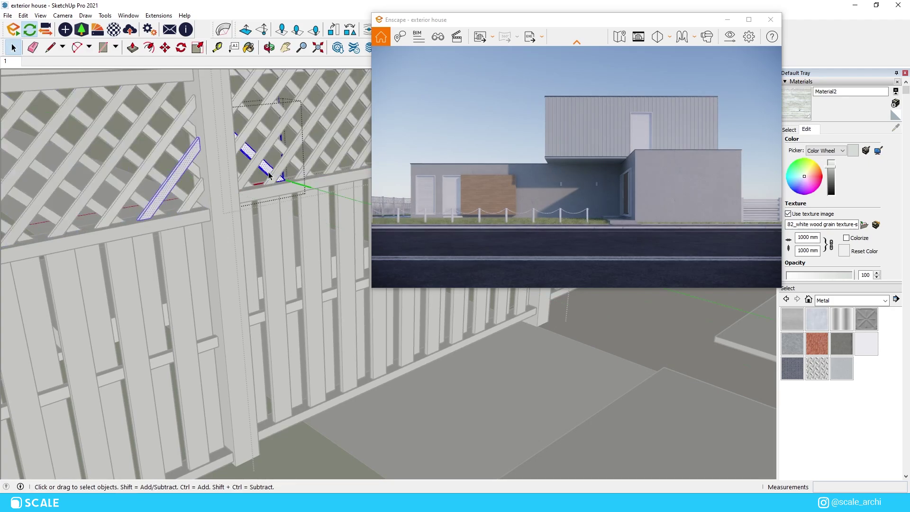
pyautogui.click(268, 170)
pyautogui.press('space')
pyautogui.click(272, 239)
pyautogui.scroll(-3, 272, 239)
pyautogui.press('Escape')
pyautogui.scroll(3, 298, 268)
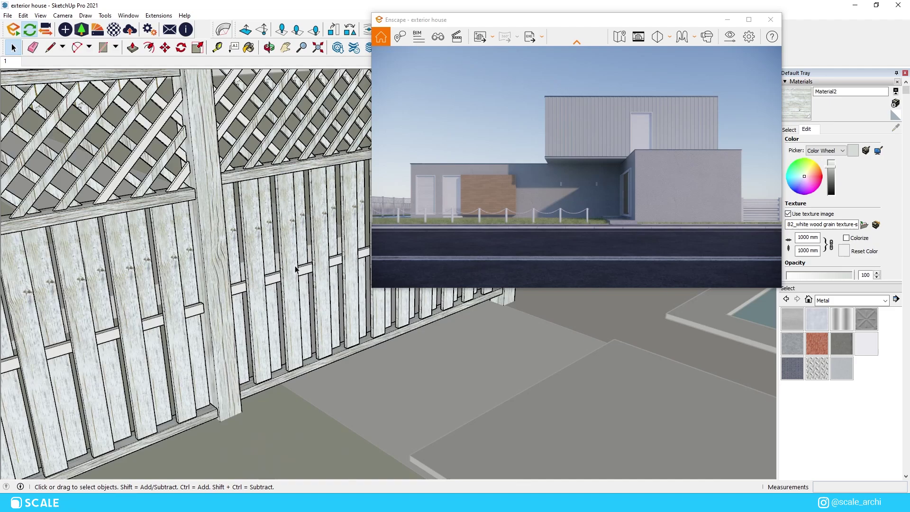
# Step: Use Material2's albedo texture as its bump map with an amount of about 3.36, and check the enlarged render
pyautogui.click(239, 216)
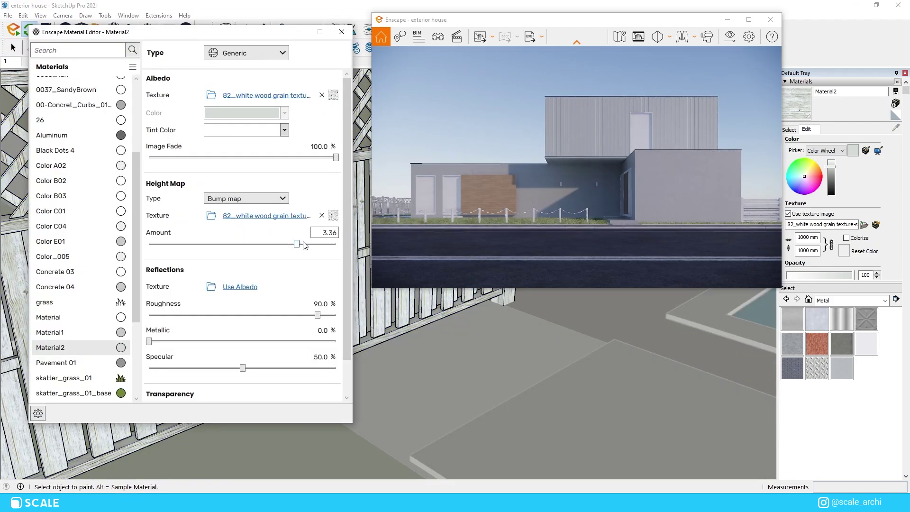
pyautogui.click(747, 20)
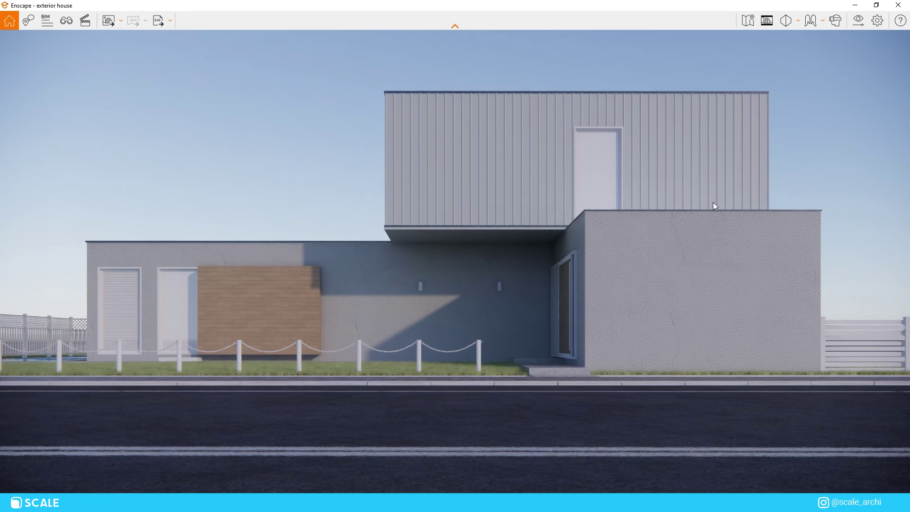
pyautogui.click(876, 5)
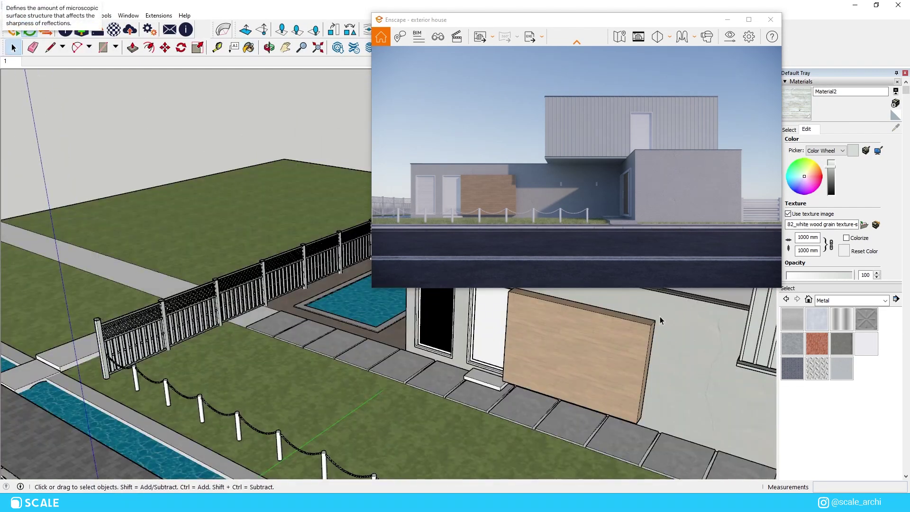
# Step: Sample the Aluminum material and paint the cylindrical posts of the chain barrier in the front garden with it
pyautogui.press('b')
pyautogui.scroll(3, 660, 320)
pyautogui.keyDown('alt'); pyautogui.click(368, 308); pyautogui.keyUp('alt')
pyautogui.scroll(-4, 368, 308)
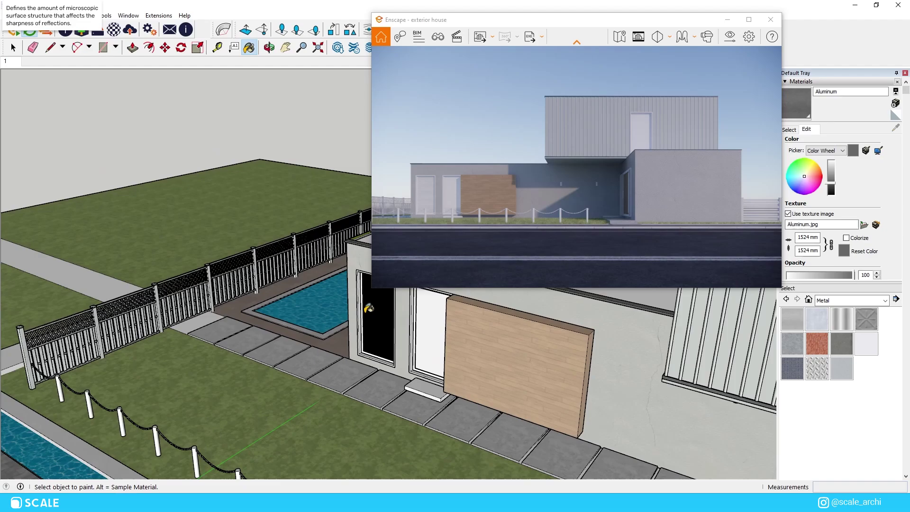
pyautogui.scroll(3, 276, 425)
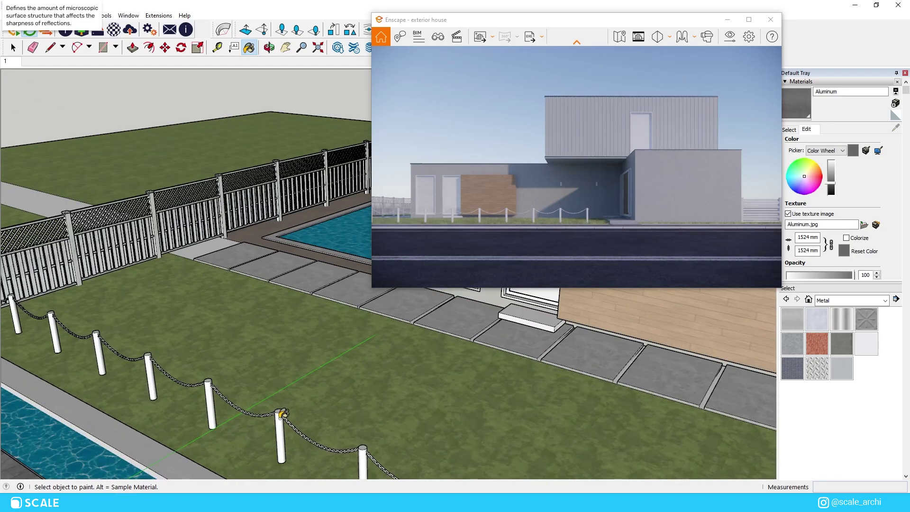
pyautogui.press('space')
pyautogui.click(279, 420)
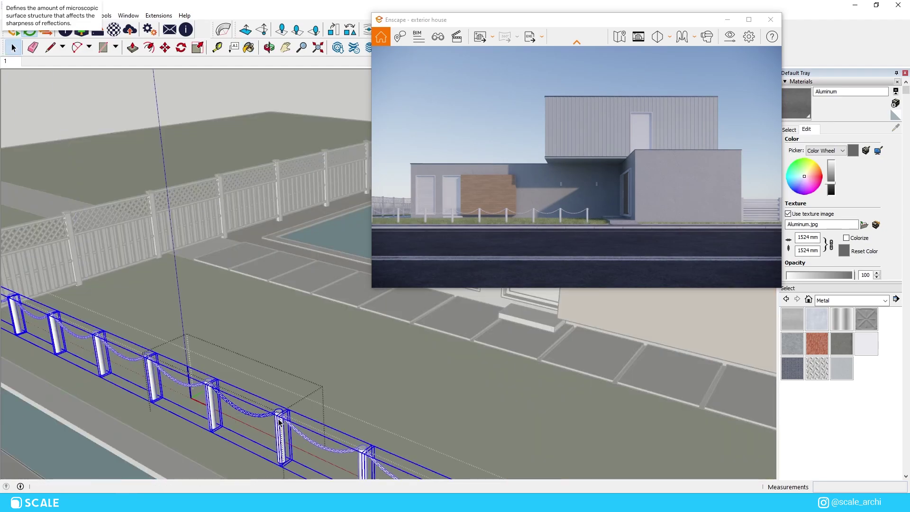
pyautogui.press('b')
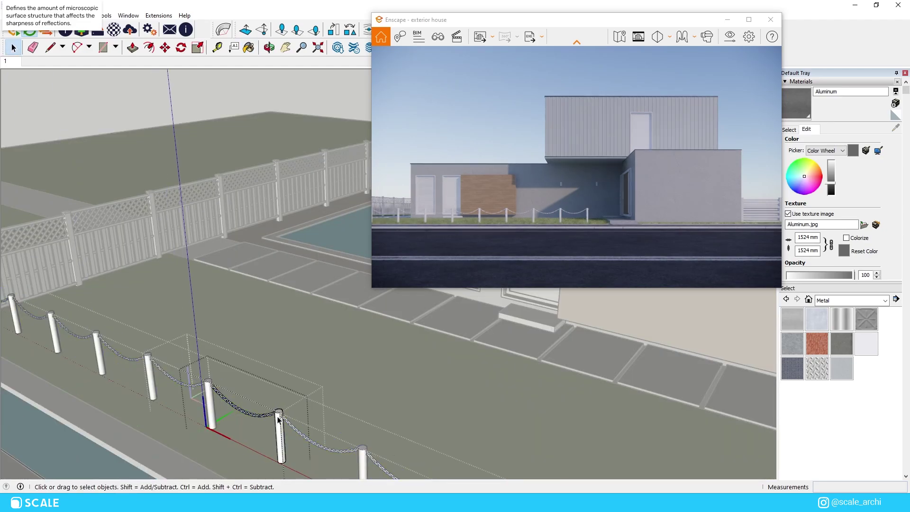
pyautogui.tripleClick(277, 419)
pyautogui.press('b')
pyautogui.click(279, 416)
pyautogui.press('space')
# Step: Paint all the links of the barrier chain with the Aluminum material
pyautogui.scroll(2, 266, 416)
pyautogui.click(258, 417)
pyautogui.doubleClick(251, 417)
pyautogui.doubleClick(248, 419)
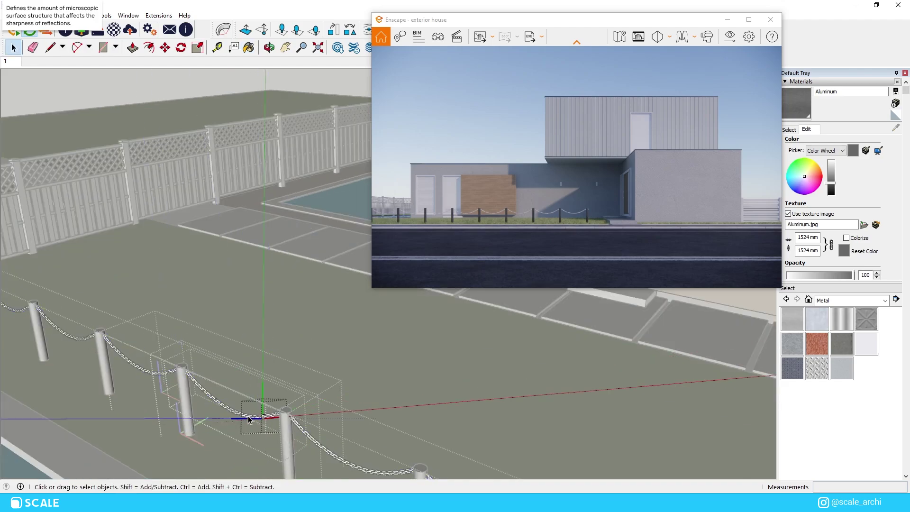
pyautogui.press('space')
pyautogui.tripleClick(251, 417)
pyautogui.press('b')
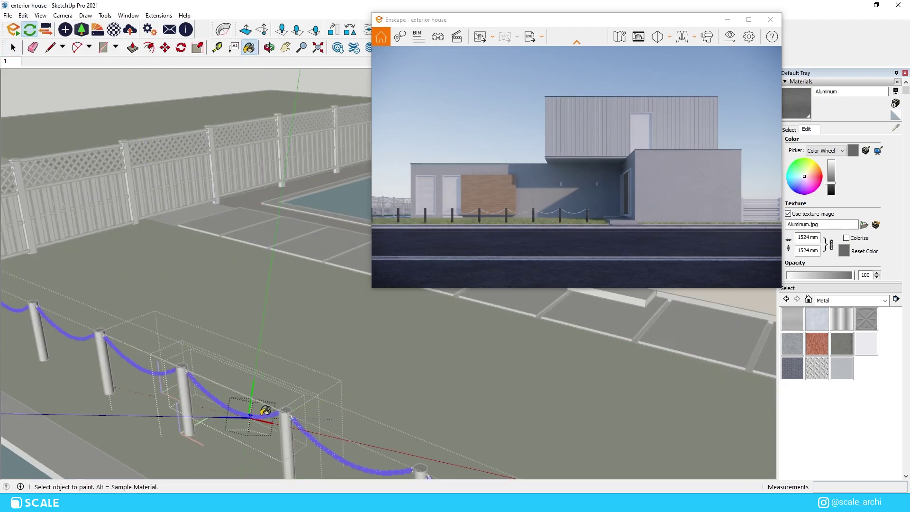
pyautogui.scroll(5, 270, 410)
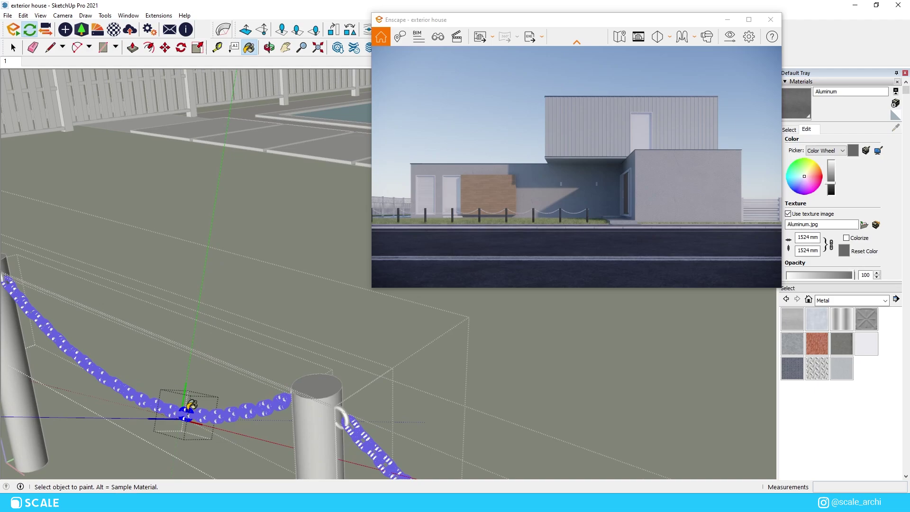
pyautogui.click(186, 411)
pyautogui.press('space')
pyautogui.press('Escape')
pyautogui.press('Escape')
pyautogui.press('Escape')
# Step: Paint the ring that joins the chain to the barrier post with Aluminum, and open the Enscape Material Editor
pyautogui.press('b')
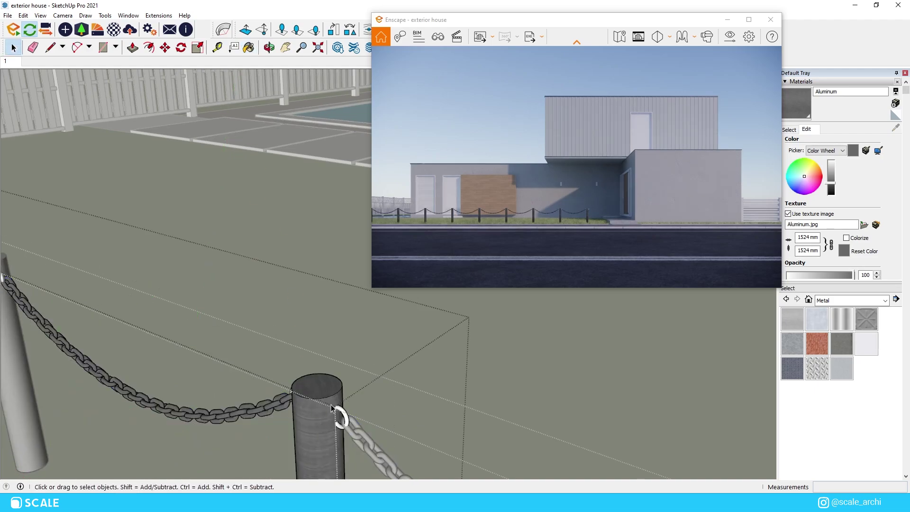
pyautogui.click(338, 410)
pyautogui.doubleClick(339, 412)
pyautogui.press('b')
pyautogui.click(338, 409)
pyautogui.press('space')
pyautogui.moveTo(338, 408); pyautogui.dragTo(413, 420, button='middle')
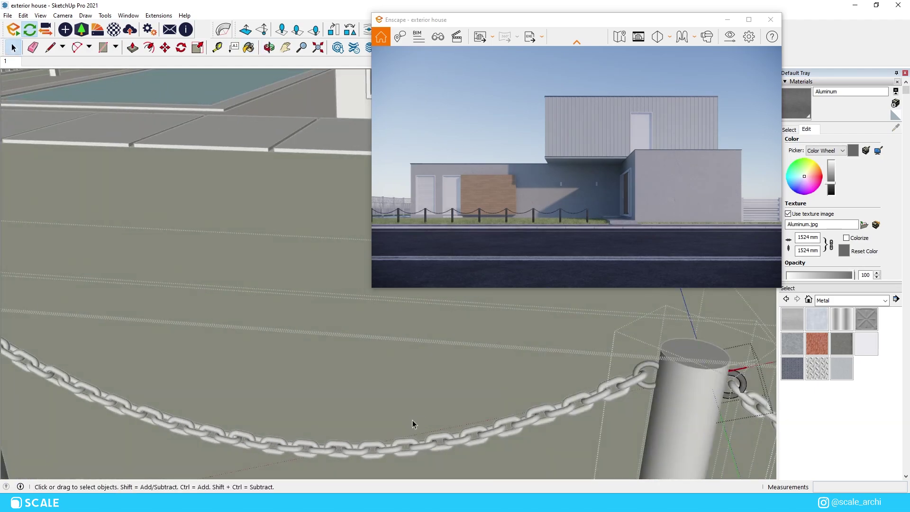
pyautogui.press('Escape')
pyautogui.press('Escape')
pyautogui.press('Escape')
pyautogui.click(114, 30)
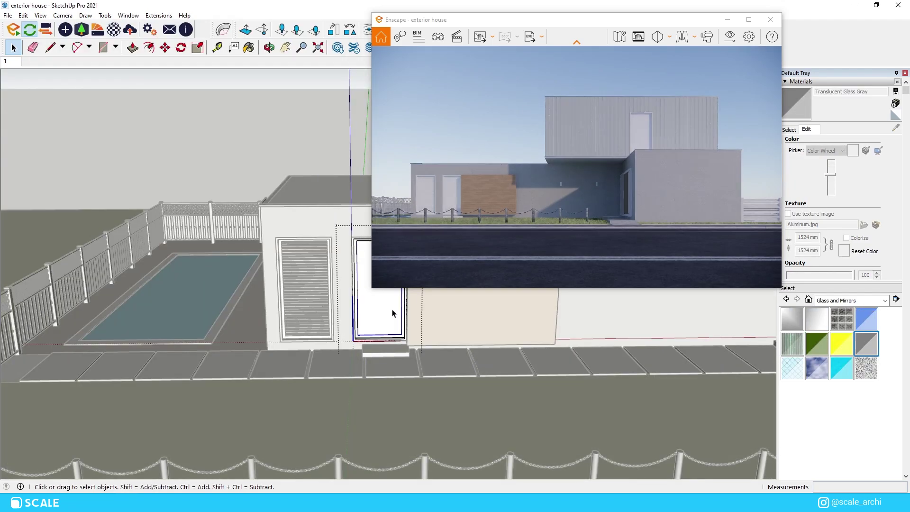
# Step: Paint the panes of the low wing's door and the fixed panel beside the entrance door with Translucent Glass Gray
pyautogui.press('b')
pyautogui.click(392, 310)
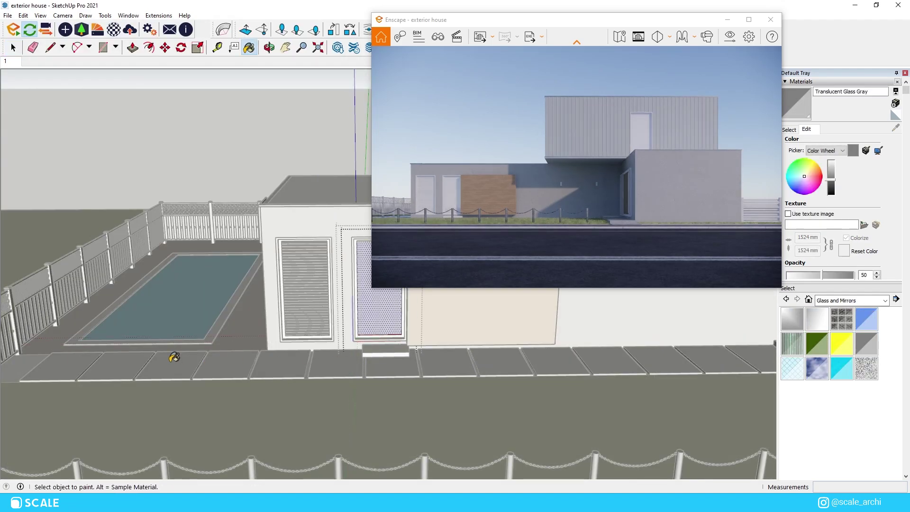
pyautogui.scroll(-5, 168, 353)
pyautogui.scroll(2, 218, 313)
pyautogui.click(437, 304)
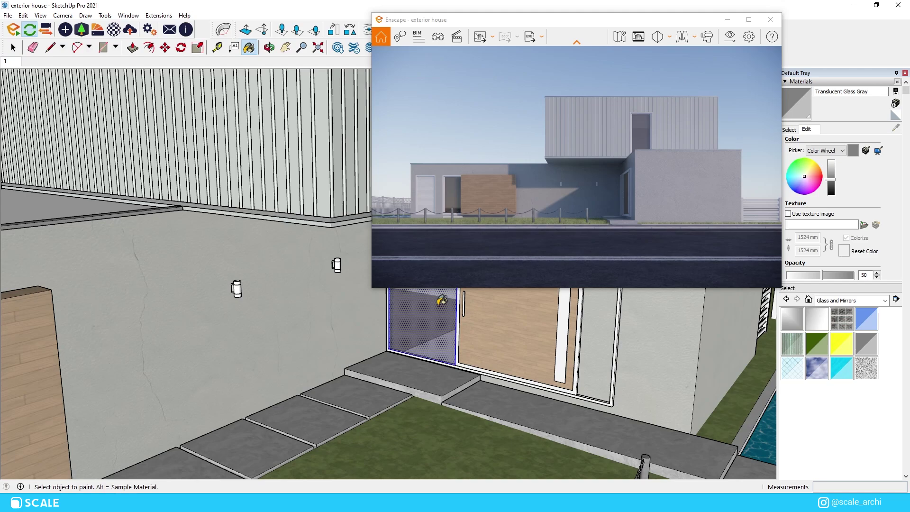
# Step: Examine the narrow strip in the entrance door and check the glazing in the enlarged Enscape render
pyautogui.press('space')
pyautogui.scroll(3, 566, 348)
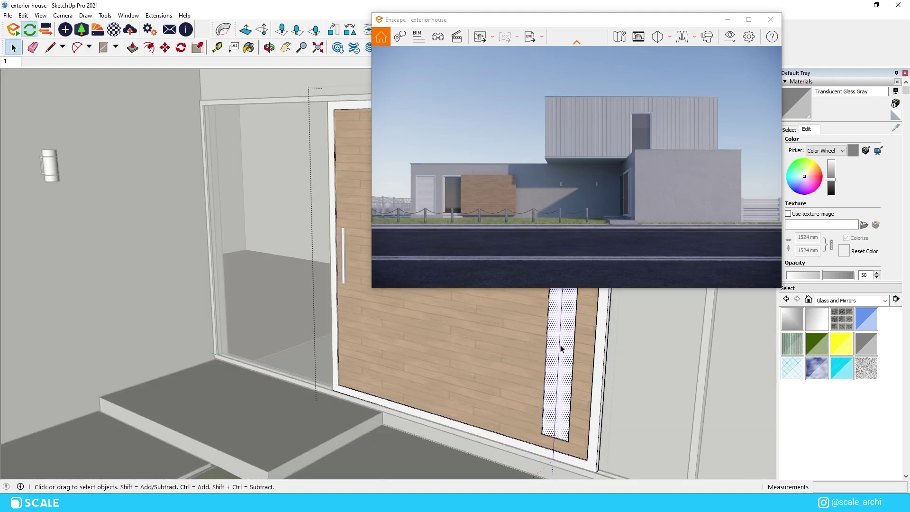
pyautogui.scroll(-4, 560, 349)
pyautogui.click(749, 20)
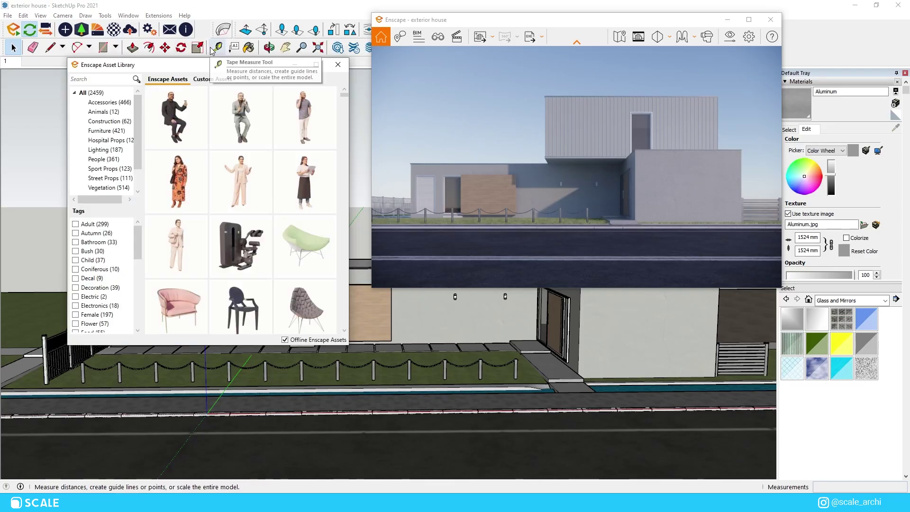
# Step: Filter the Enscape vegetation assets to Tropical and place a small single palm and the Palm 11 group on the road before the house
pyautogui.click(100, 187)
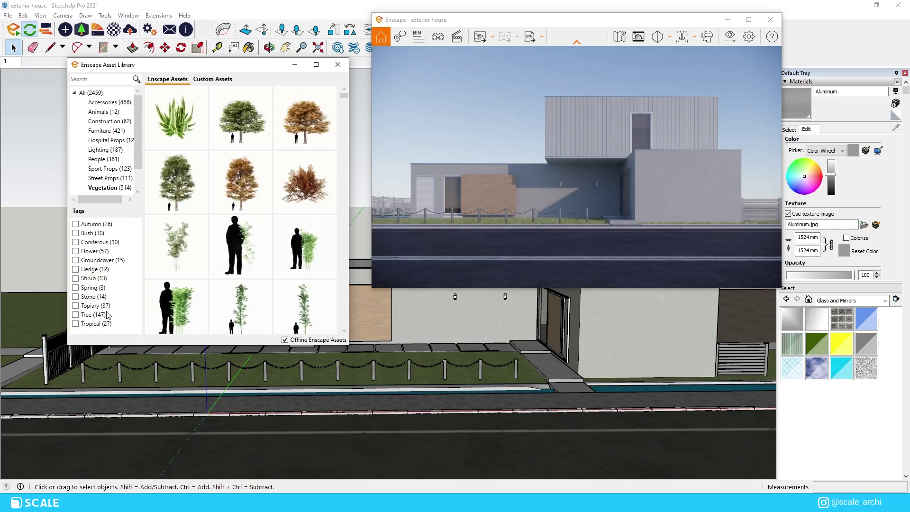
pyautogui.click(100, 327)
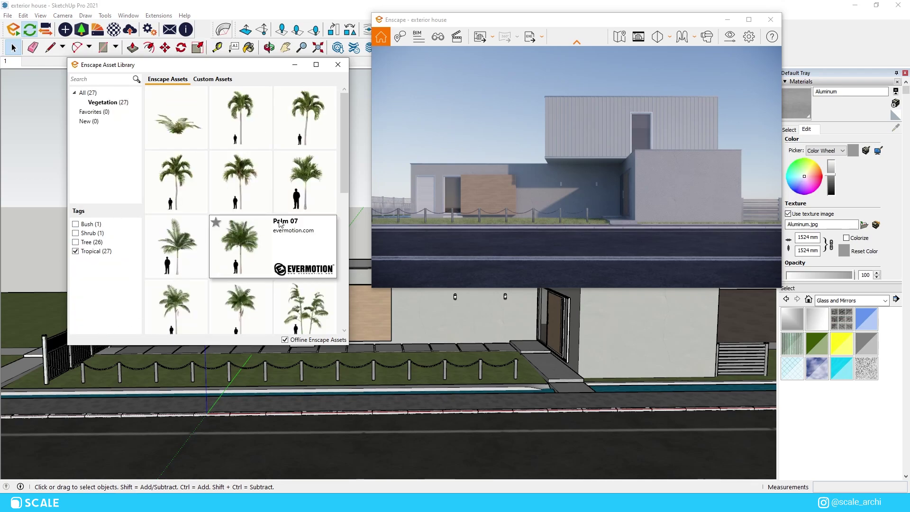
pyautogui.click(312, 197)
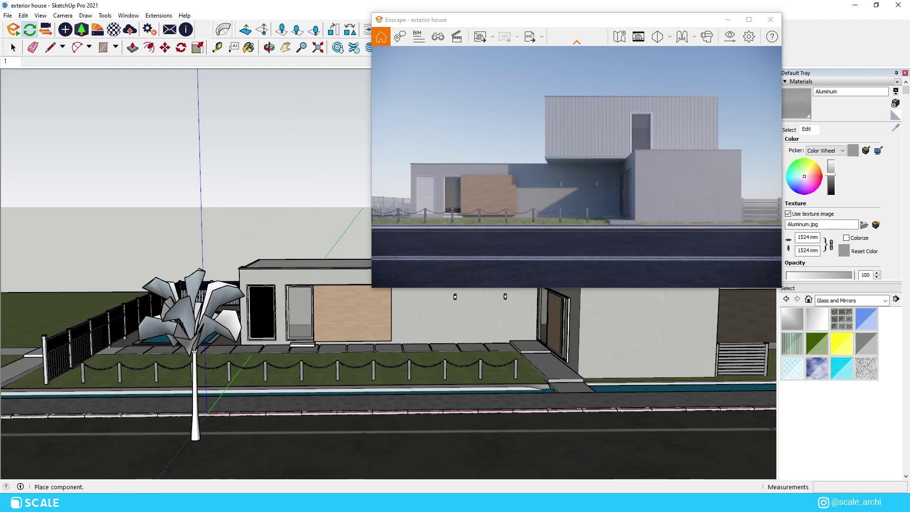
pyautogui.click(195, 438)
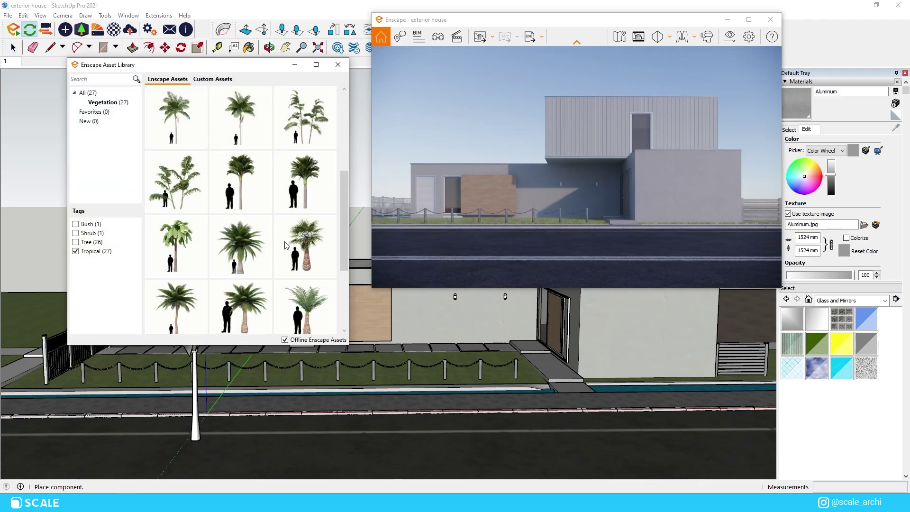
pyautogui.click(320, 132)
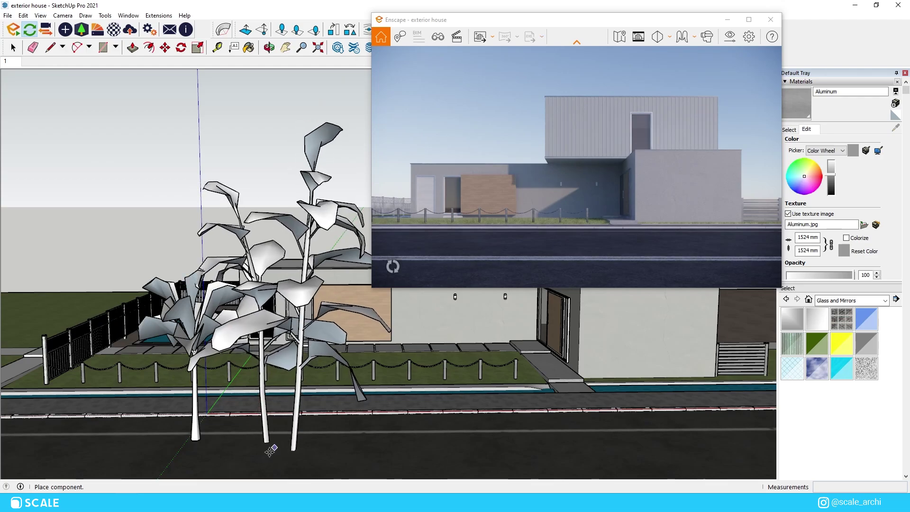
# Step: Place the asset with a cluster of tall palms on the road, to the right of the Palm 11 group
pyautogui.moveTo(164, 502)
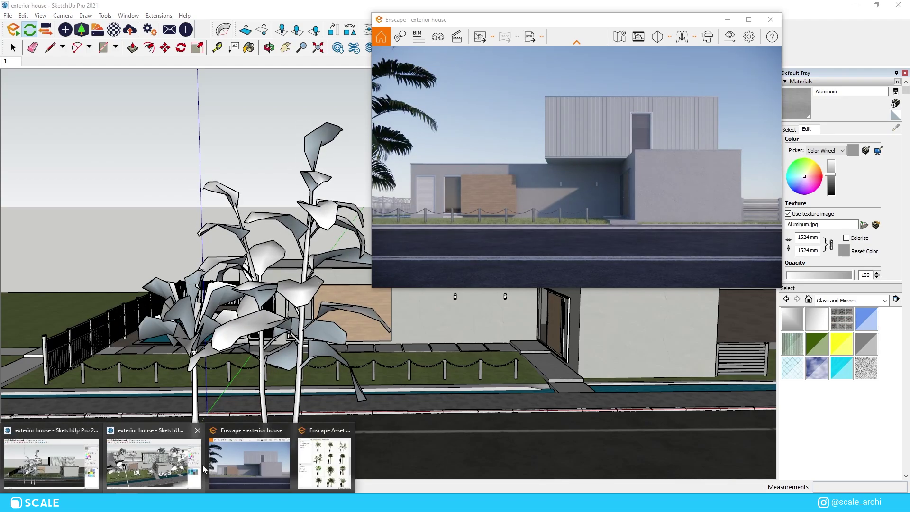
pyautogui.click(325, 459)
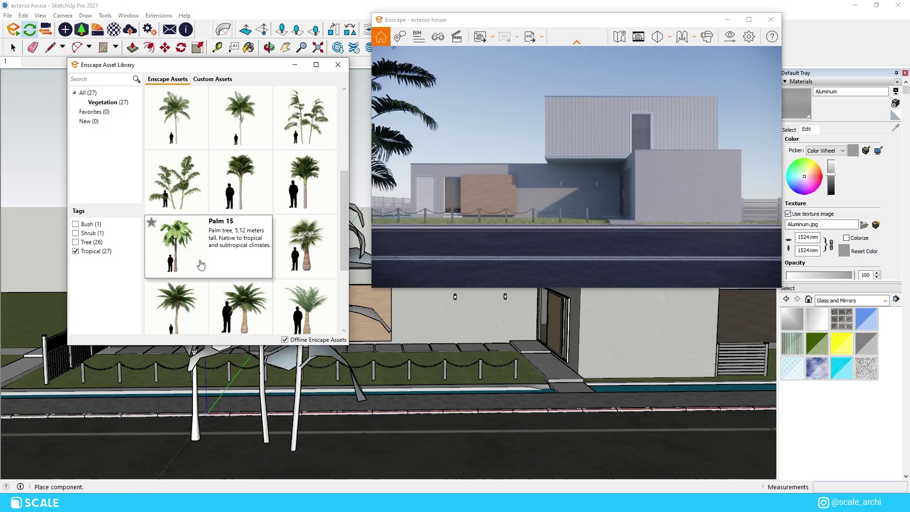
pyautogui.moveTo(322, 313)
pyautogui.scroll(-3, 322, 307)
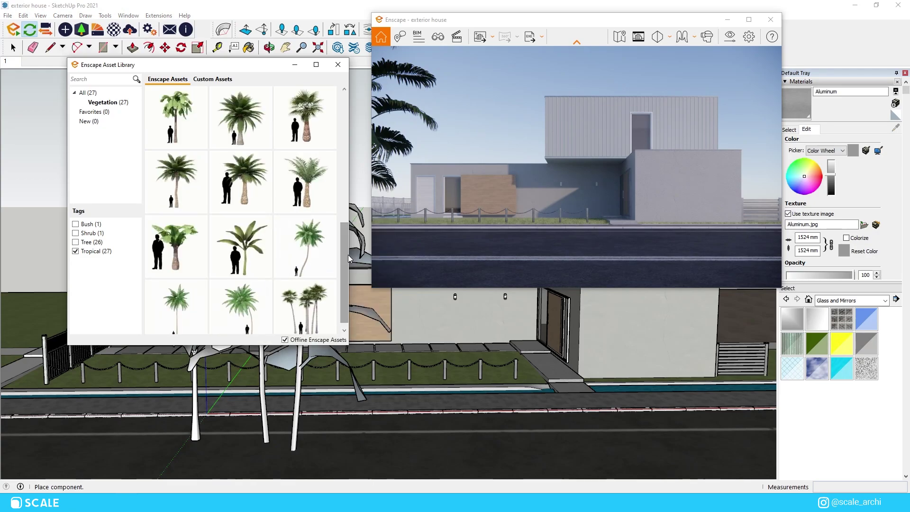
pyautogui.scroll(-2, 321, 309)
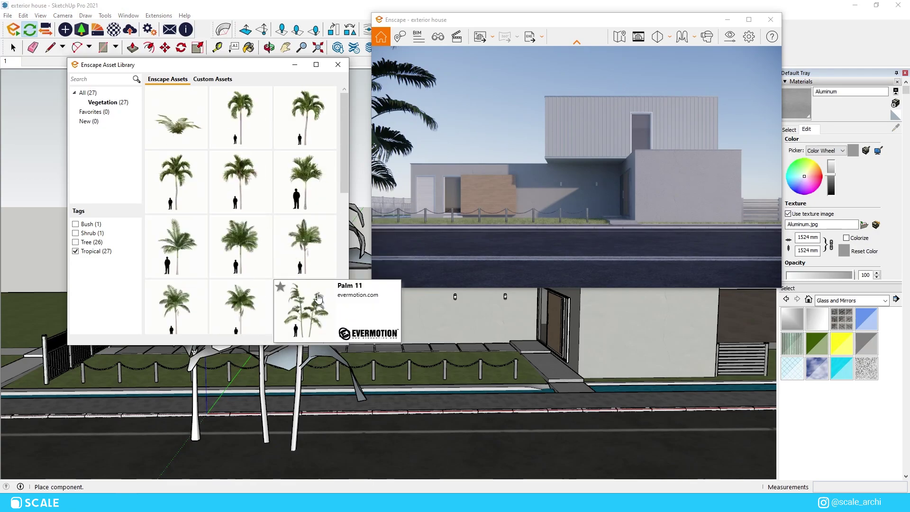
pyautogui.click(325, 267)
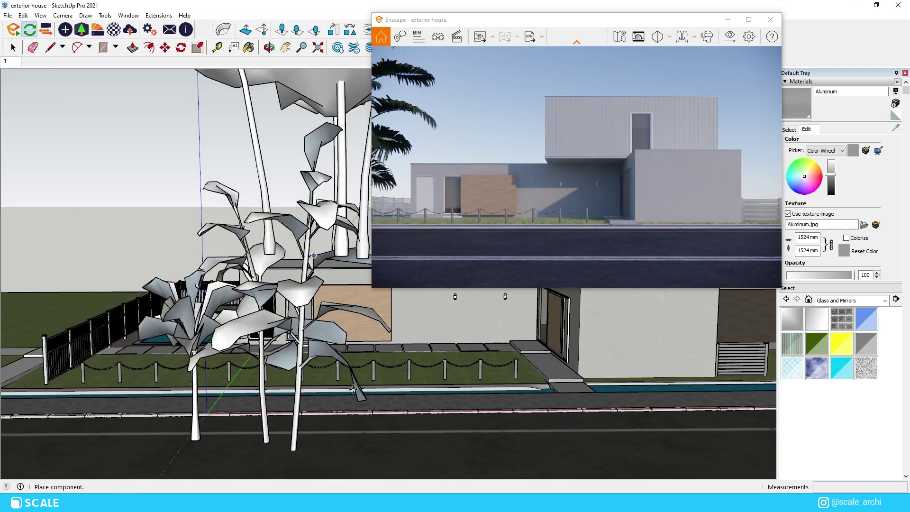
pyautogui.click(417, 452)
# Step: Place a tall single palm from the tropical assets on the road, to the left of the other palms
pyautogui.moveTo(154, 467)
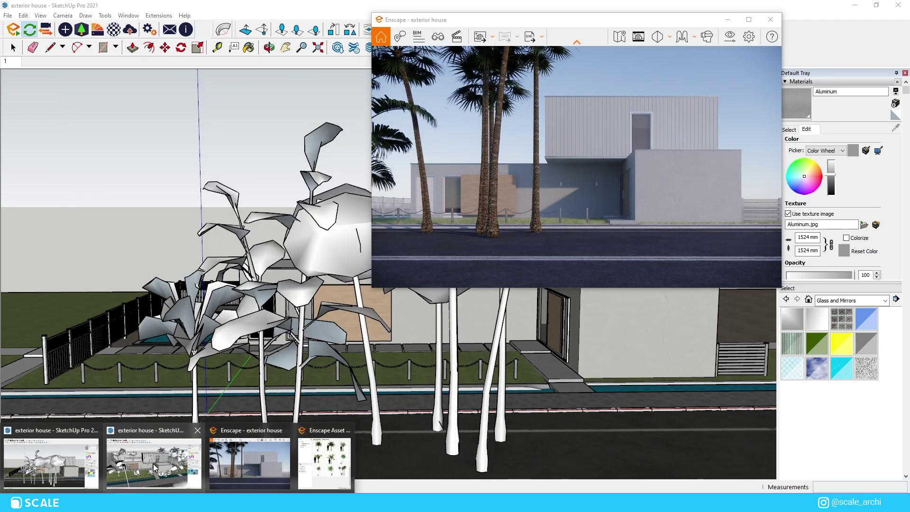
pyautogui.click(324, 462)
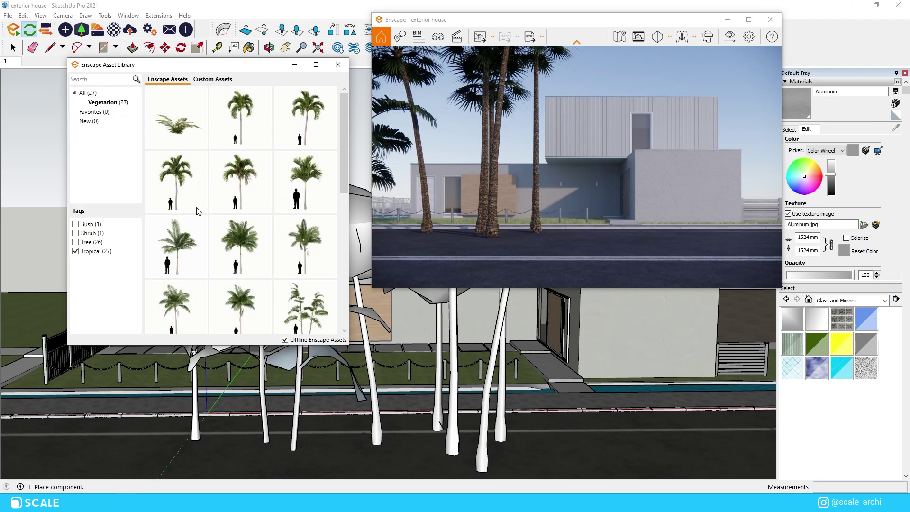
pyautogui.click(290, 168)
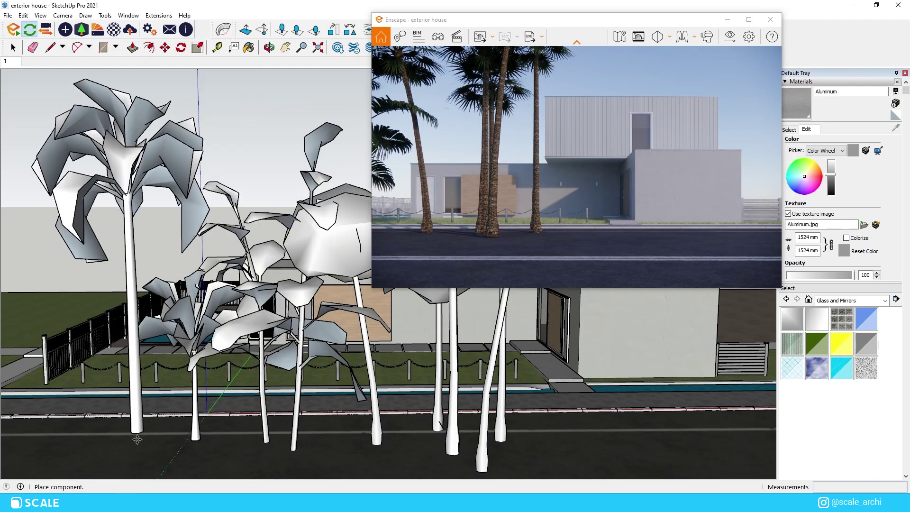
pyautogui.moveTo(170, 403); pyautogui.dragTo(187, 427, button='middle')
# Step: Move the tall palm cluster and the tall single palm from the road to the ground behind the house
pyautogui.scroll(-3, 162, 386)
pyautogui.press('m')
pyautogui.click(279, 400)
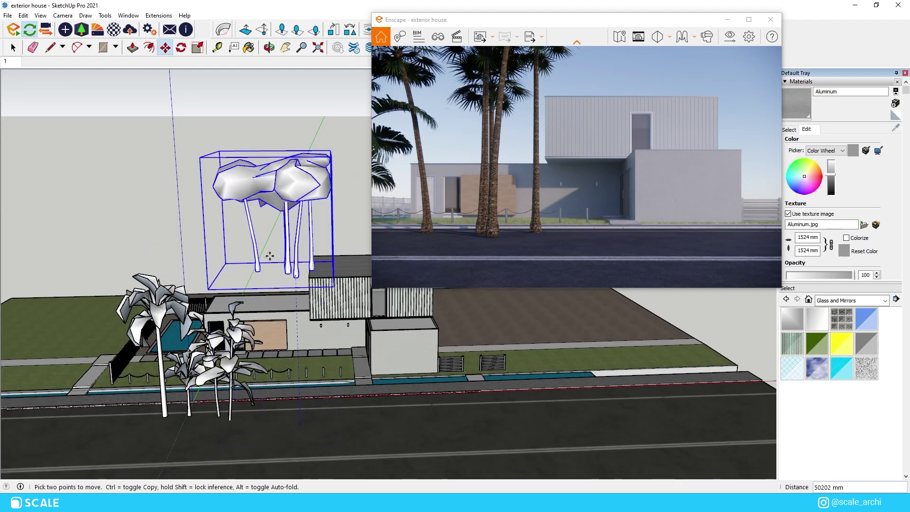
pyautogui.click(270, 256)
pyautogui.moveTo(270, 256); pyautogui.dragTo(172, 370, button='middle')
pyautogui.click(172, 370)
# Step: Copy the tall single palm and the Palm 11 group to the ground on the right side of the house
pyautogui.press('ctrl')
pyautogui.moveTo(568, 331); pyautogui.dragTo(438, 325, button='middle')
pyautogui.scroll(-5, 581, 324)
pyautogui.scroll(5, 582, 345)
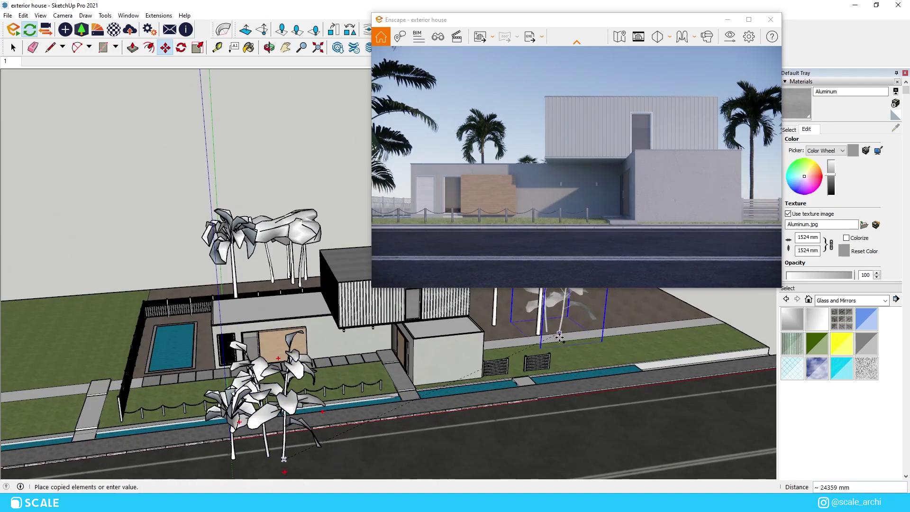
# Step: Copy the Palm 11 group to the grass outside the pool fence and move the small single palm onto the front lawn
pyautogui.moveTo(581, 345); pyautogui.dragTo(473, 403, button='middle')
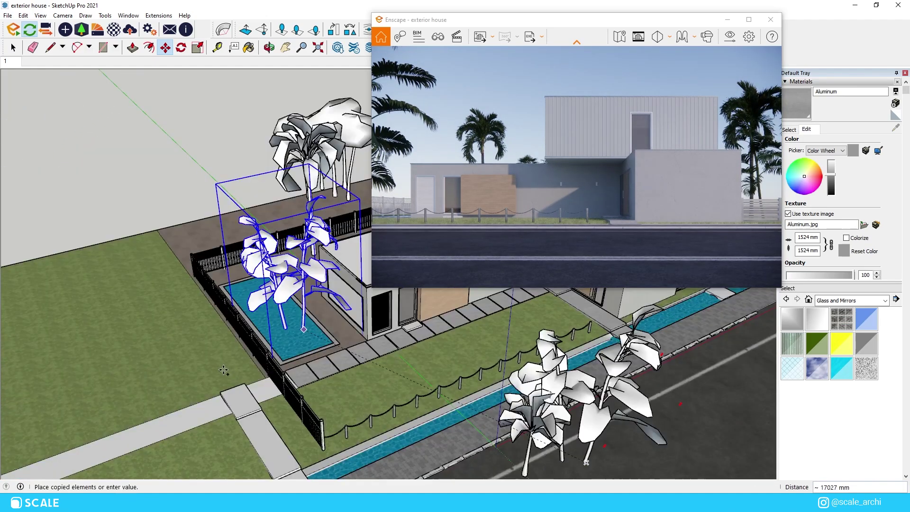
pyautogui.moveTo(586, 462); pyautogui.dragTo(331, 383, button='middle')
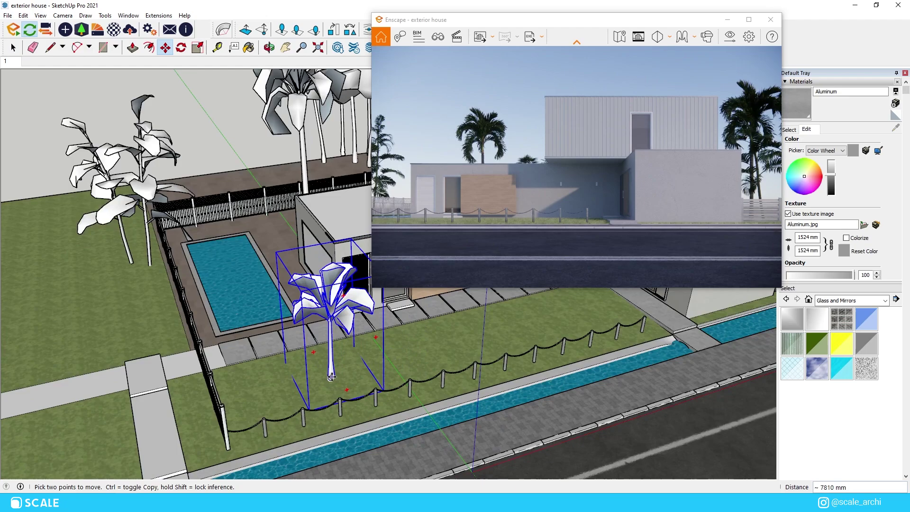
pyautogui.click(402, 372)
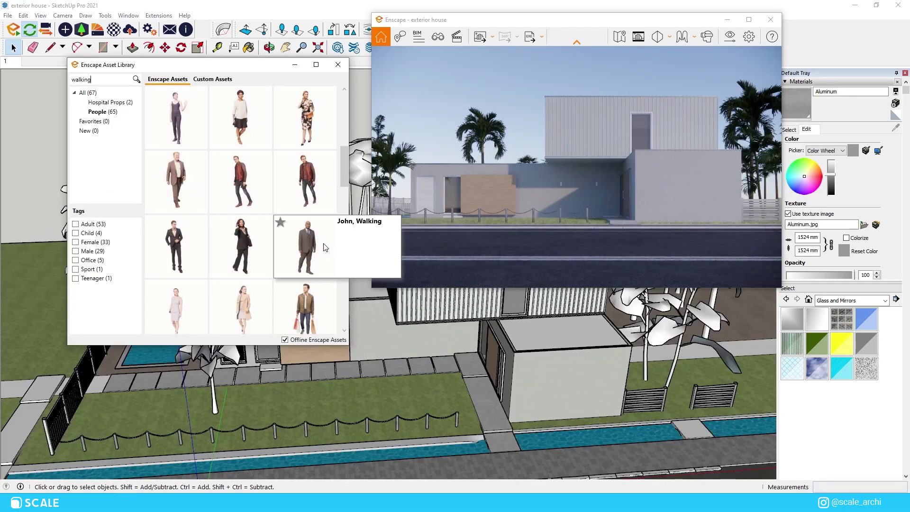
# Step: Pick the walking man in grey clothes from the "walking" people assets and place him on the paving slabs before the front wall
pyautogui.scroll(-3, 325, 247)
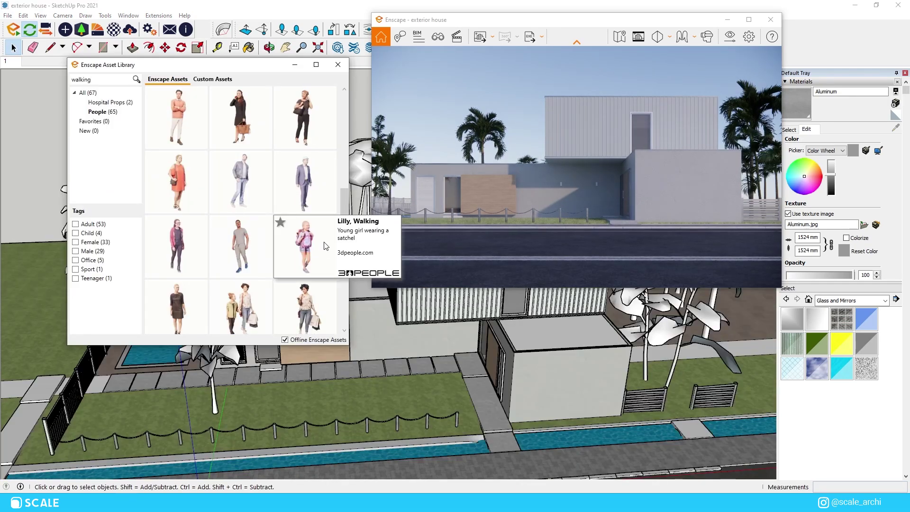
pyautogui.click(261, 266)
pyautogui.scroll(3, 351, 365)
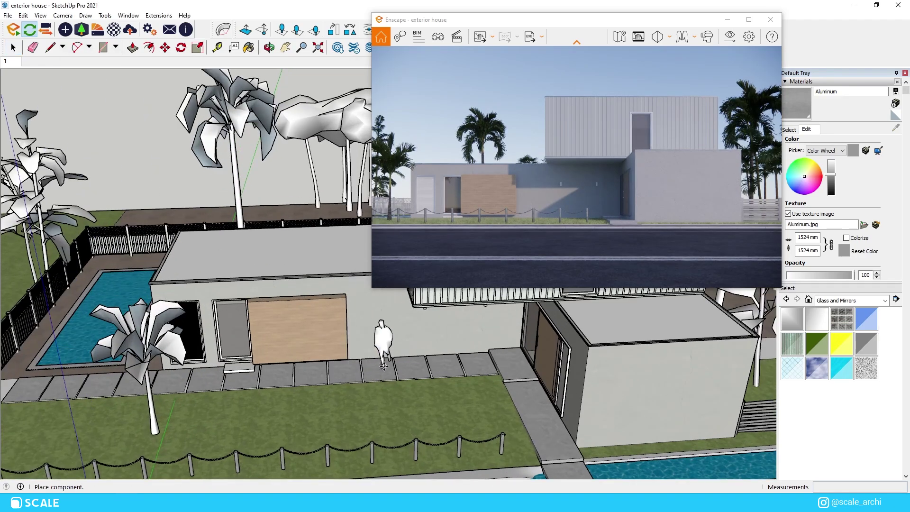
pyautogui.click(381, 367)
# Step: Rotate the walking man about the vertical axis so that he walks along the paving slabs
pyautogui.scroll(5, 382, 366)
pyautogui.press('space')
pyautogui.click(383, 378)
pyautogui.scroll(-3, 382, 379)
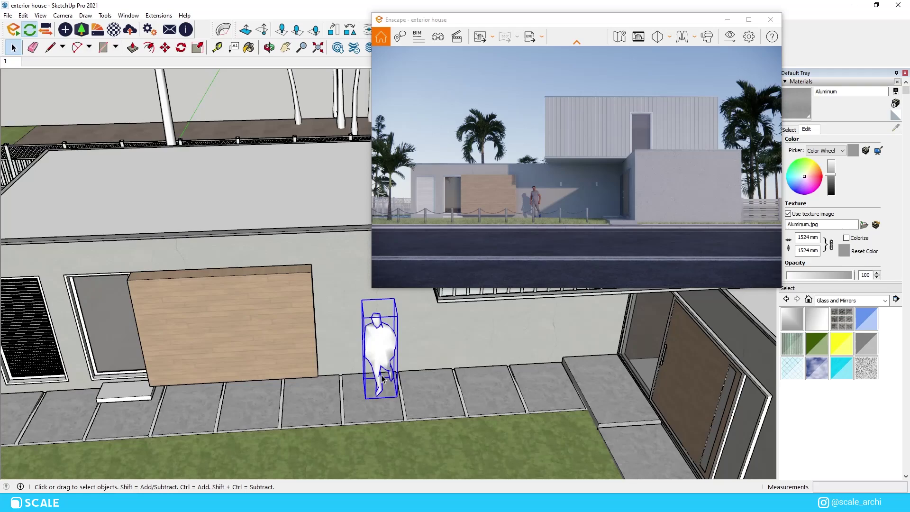
pyautogui.scroll(1, 378, 409)
pyautogui.scroll(2, 377, 413)
pyautogui.press('q')
pyautogui.click(370, 398)
pyautogui.click(371, 407)
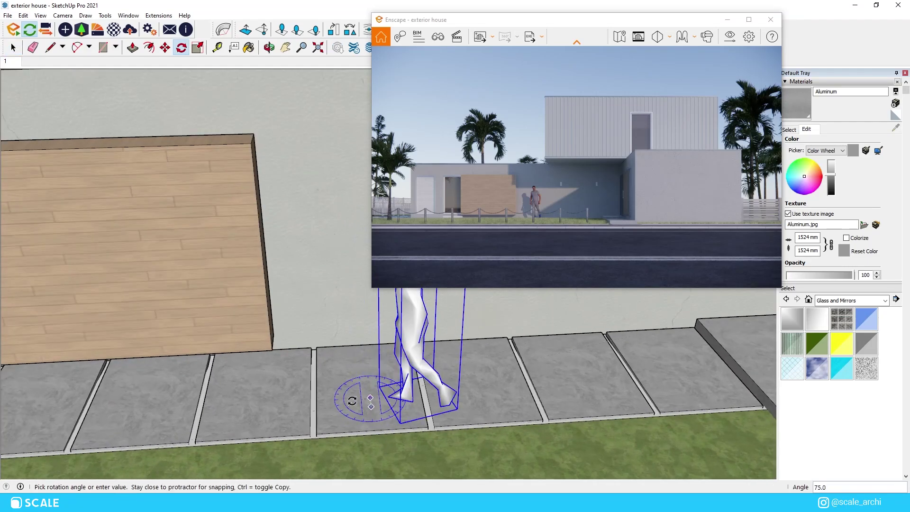
pyautogui.click(340, 397)
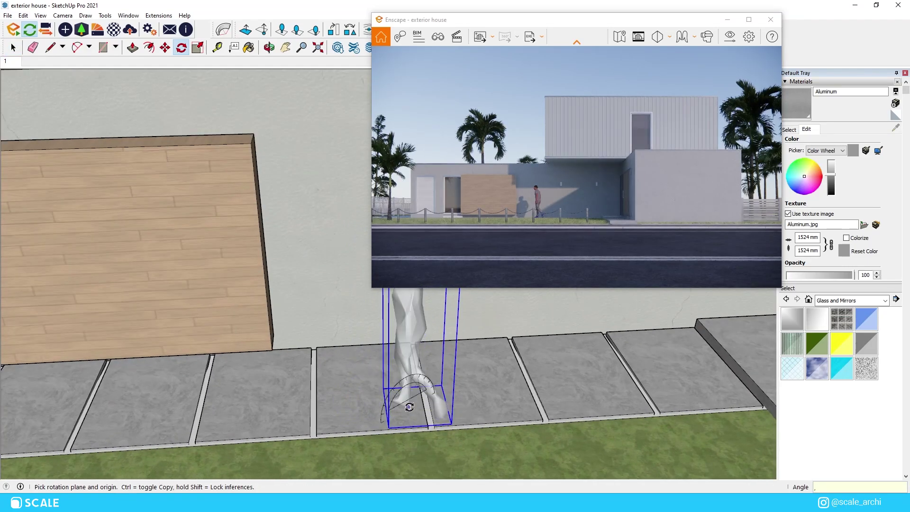
# Step: Move the walking man slightly toward the wooden panel and closer to the front wall, keeping him on the paving slab
pyautogui.click(408, 407)
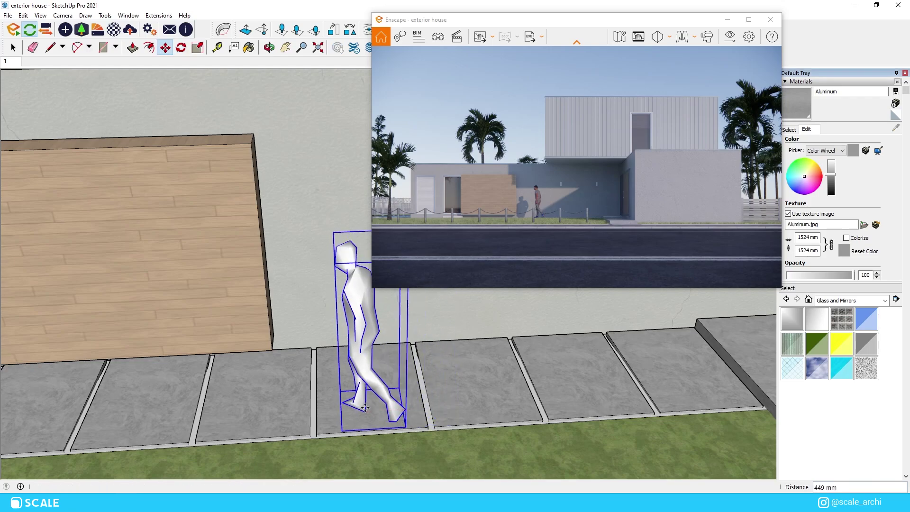
pyautogui.click(365, 411)
pyautogui.click(368, 411)
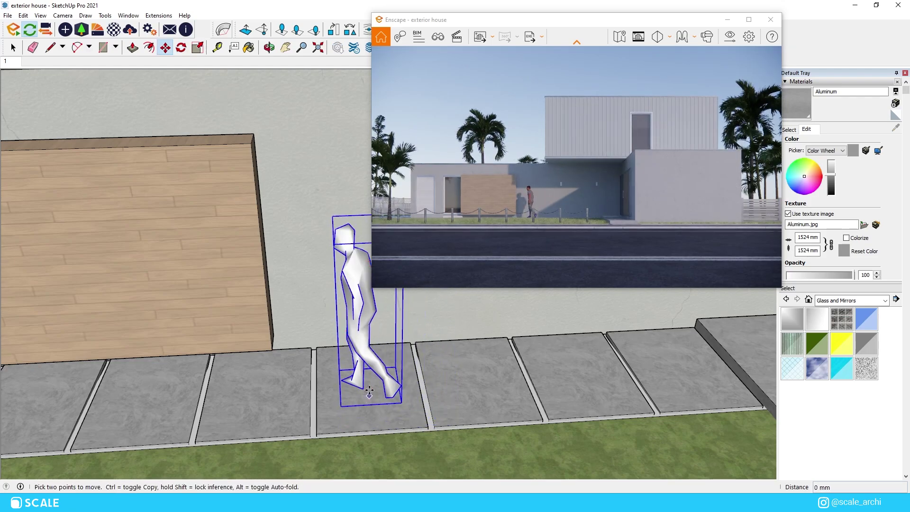
pyautogui.click(369, 386)
# Step: Draw an irregular freehand line across the front lawn from the paving slabs to the kerb, splitting off a strip beside the entrance walkway
pyautogui.scroll(-3, 382, 352)
pyautogui.moveTo(440, 368); pyautogui.dragTo(416, 340, button='middle')
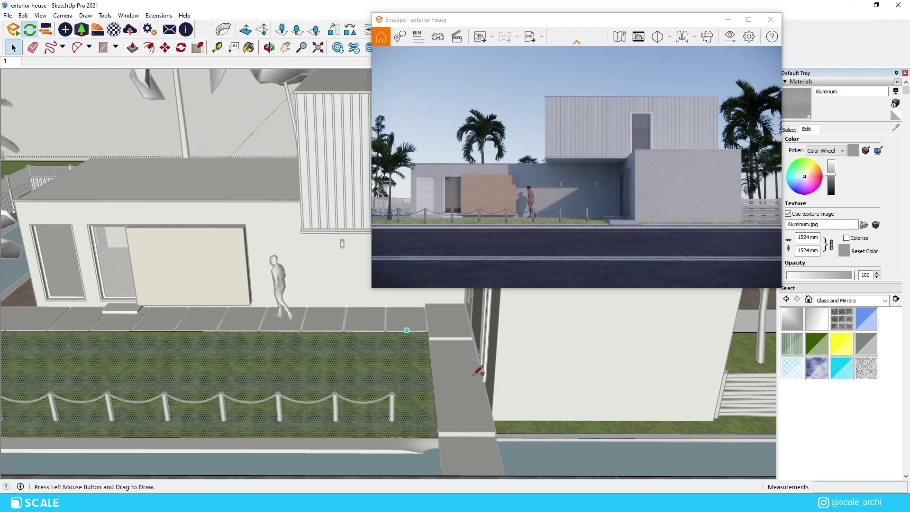
pyautogui.scroll(5, 478, 370)
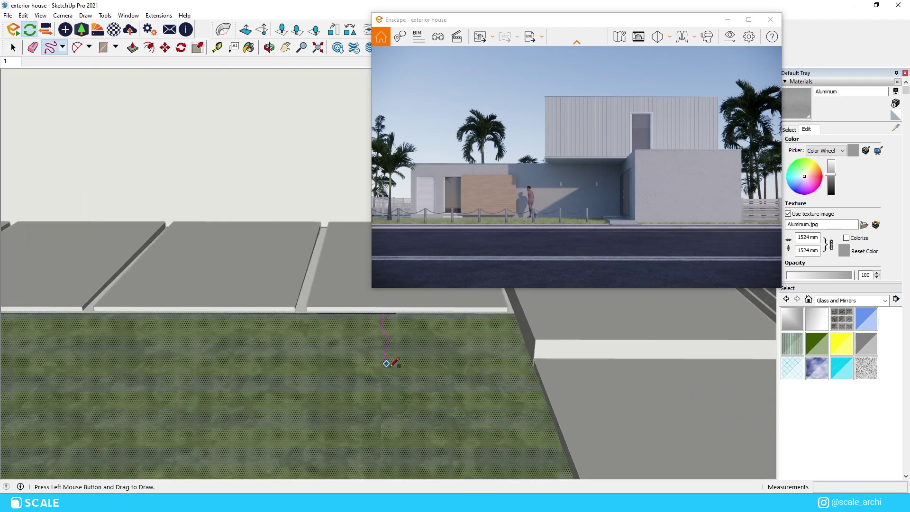
pyautogui.scroll(-5, 308, 325)
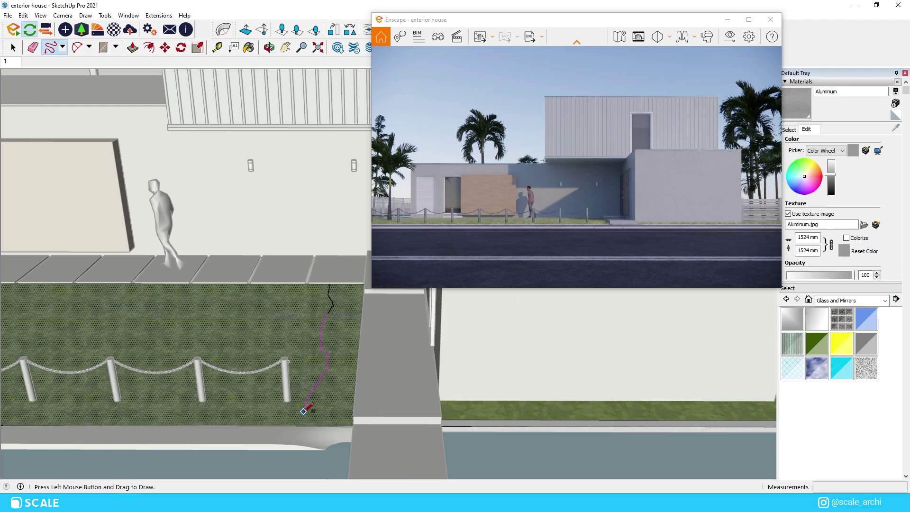
pyautogui.moveTo(309, 424); pyautogui.dragTo(308, 425)
pyautogui.scroll(4, 309, 424)
pyautogui.moveTo(309, 424); pyautogui.dragTo(379, 410, button='middle')
pyautogui.scroll(-4, 357, 412)
# Step: Import Pebbles 03, Multicolored from the Grounds category of the Enscape Material Library
pyautogui.click(101, 32)
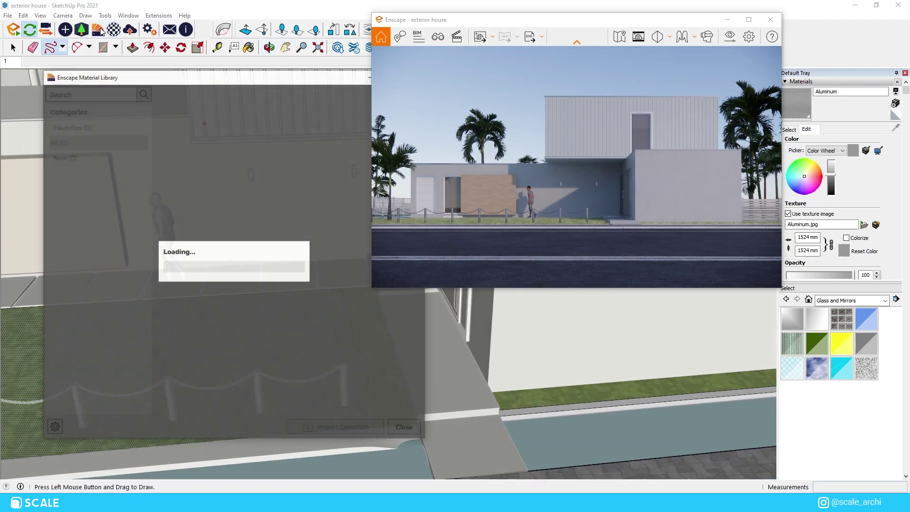
pyautogui.moveTo(359, 82); pyautogui.dragTo(266, 106)
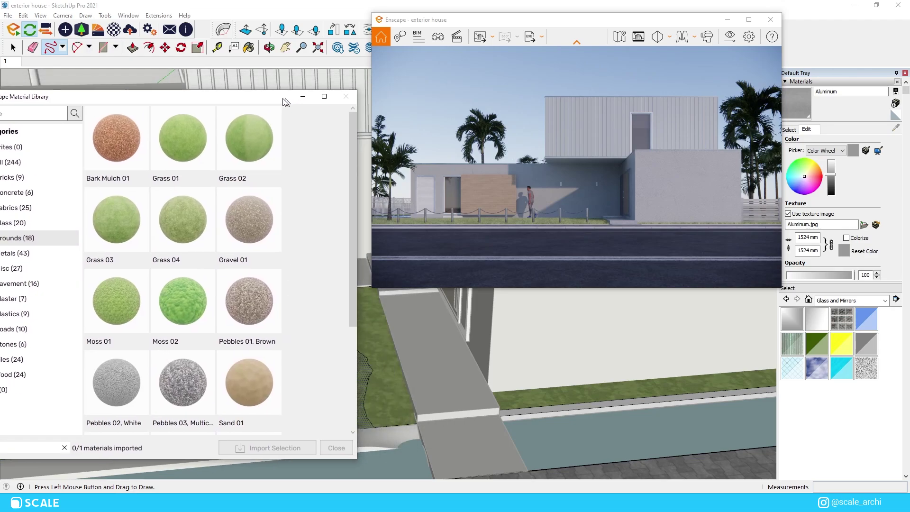
pyautogui.click(320, 104)
# Step: Paint the irregular ground strip beside the entrance walkway with Pebbles 03, Multicolored
pyautogui.scroll(5, 366, 392)
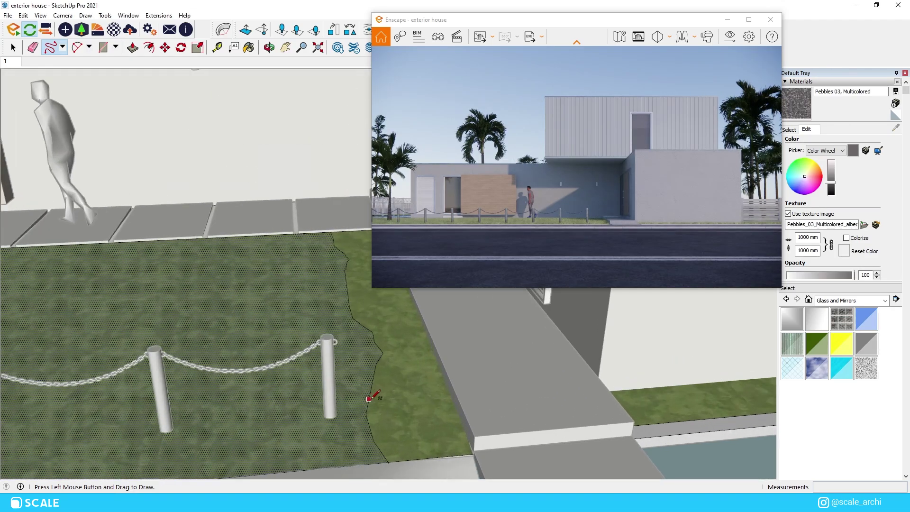
pyautogui.press('space')
pyautogui.press('b')
pyautogui.click(426, 383)
pyautogui.scroll(5, 427, 382)
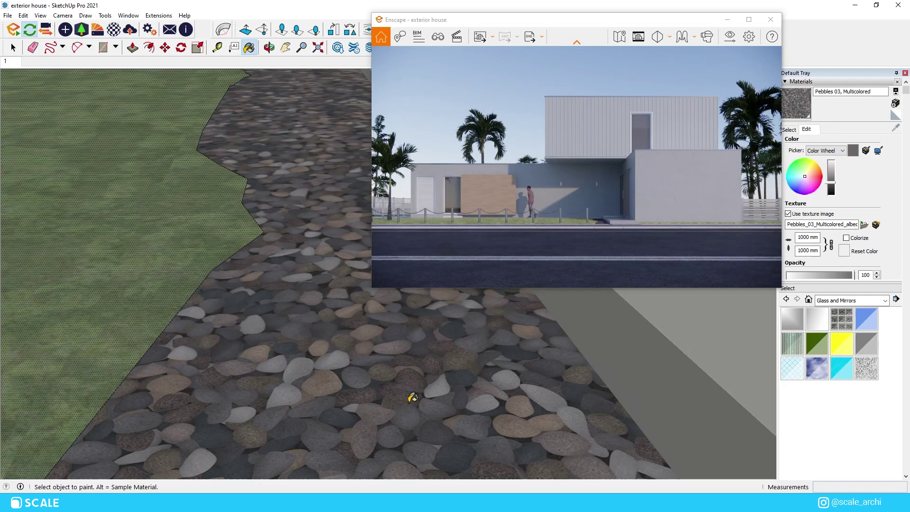
# Step: Increase the displacement map amount of the Pebbles 03, Multicolored material in the Enscape Material Editor
pyautogui.moveTo(412, 398)
pyautogui.mouseDown(button='middle')
pyautogui.moveTo(337, 192)
pyautogui.moveTo(342, 228)
pyautogui.moveTo(325, 314)
pyautogui.moveTo(369, 384)
pyautogui.moveTo(359, 379)
pyautogui.moveTo(368, 364)
pyautogui.mouseUp(button='middle')
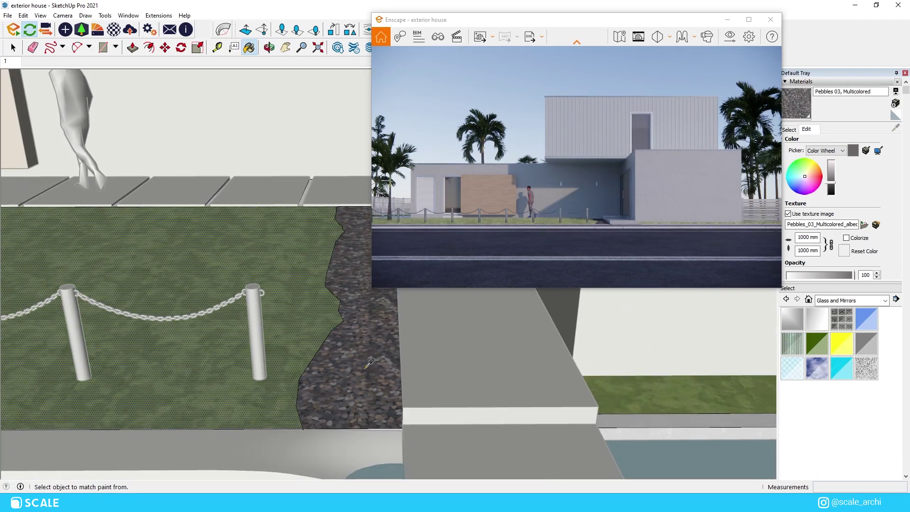
pyautogui.click(113, 30)
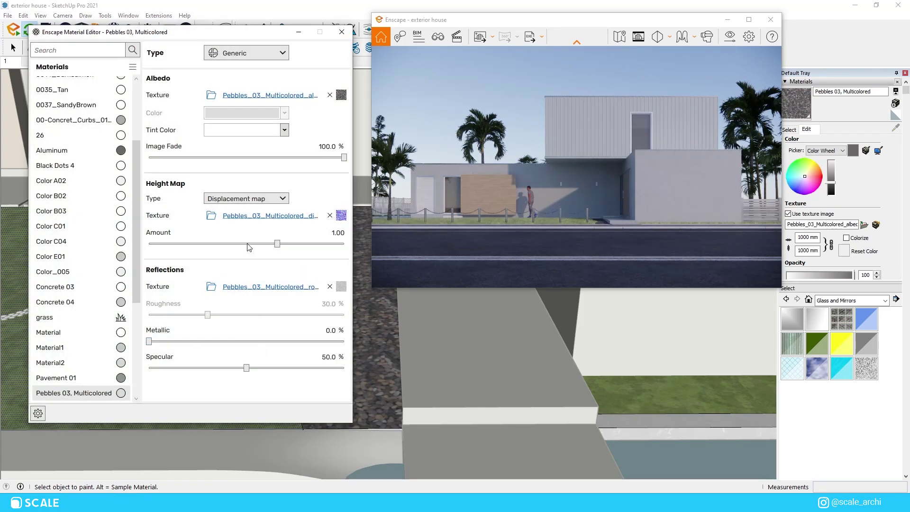
pyautogui.moveTo(277, 243); pyautogui.dragTo(323, 244)
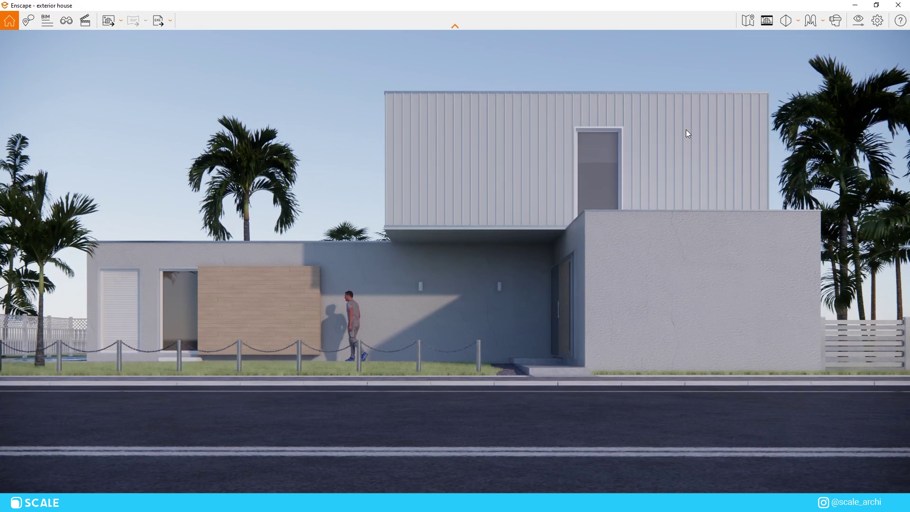
# Step: Place a round bush, an upright bush and a low spreading plant on the pebble strip beside the entrance walkway
pyautogui.click(874, 5)
pyautogui.scroll(4, 180, 331)
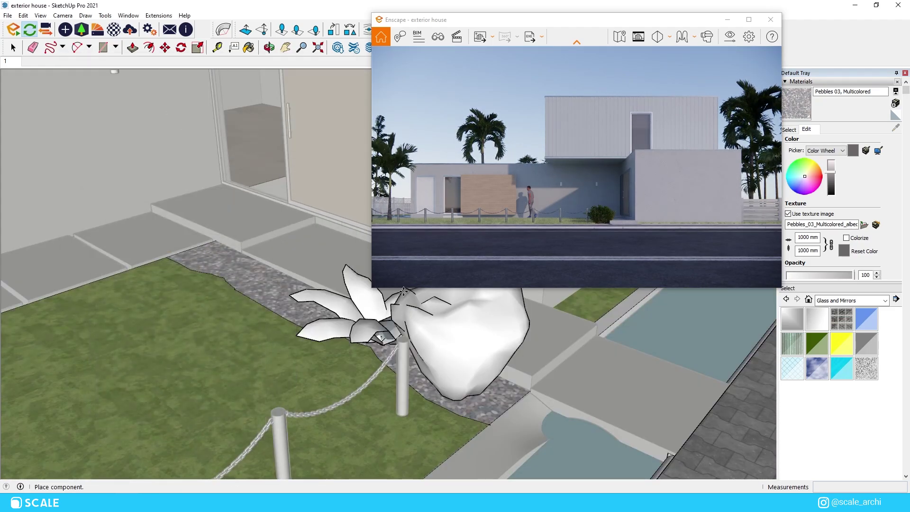
pyautogui.moveTo(379, 325); pyautogui.dragTo(379, 357, button='middle')
pyautogui.scroll(-2, 382, 360)
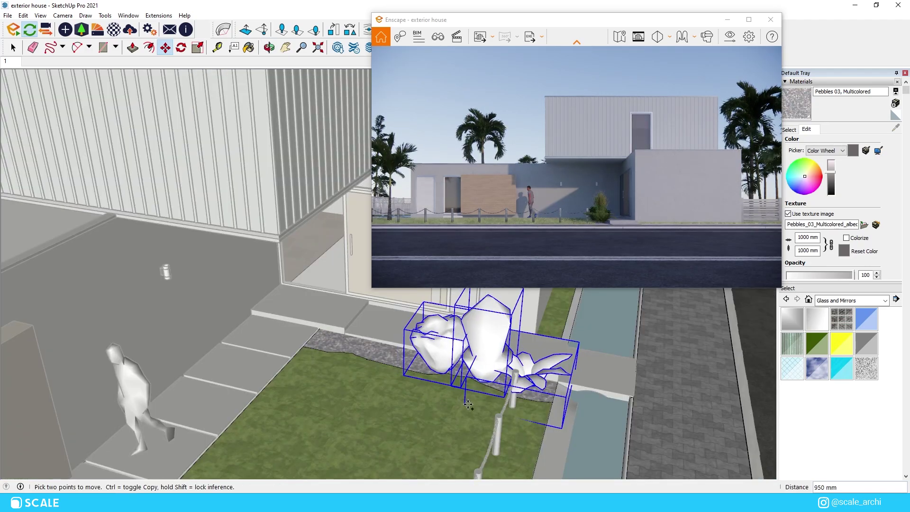
# Step: Copy the three plants about 2 m along the pebble strip towards the house
pyautogui.press('ctrl')
pyautogui.click(464, 406)
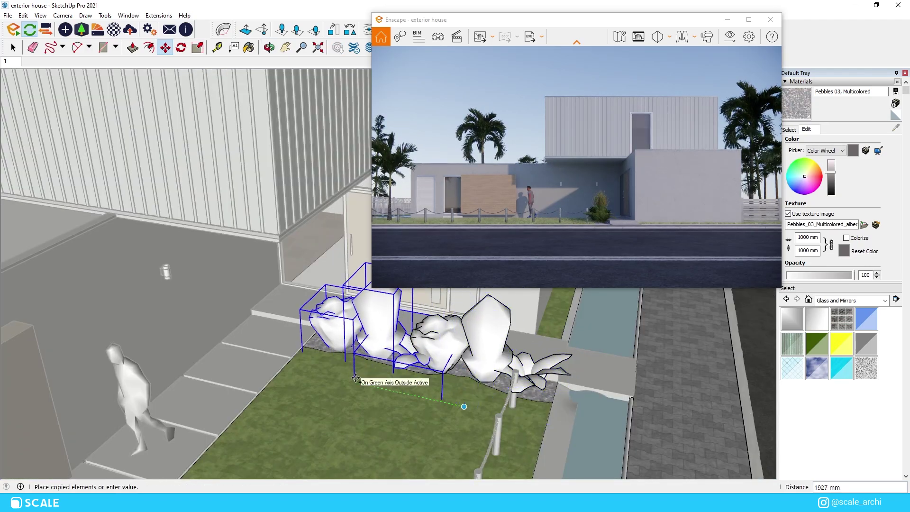
pyautogui.click(346, 375)
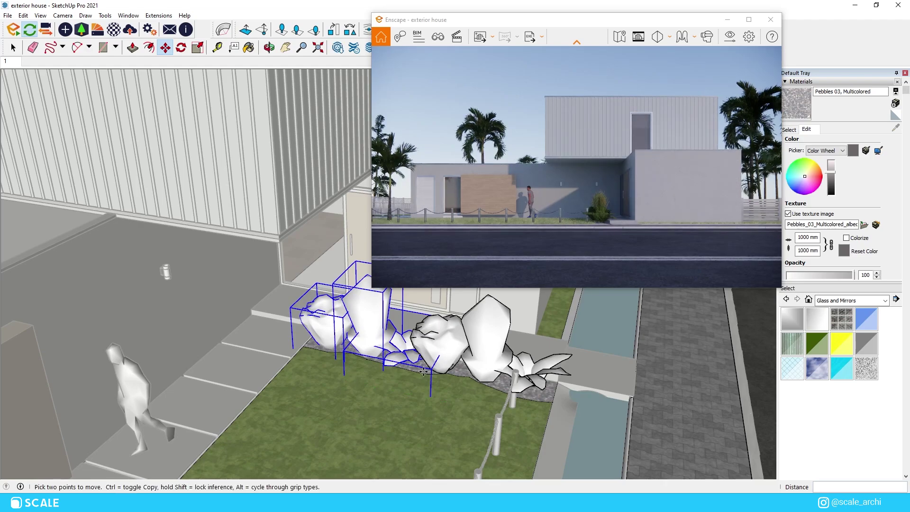
pyautogui.moveTo(423, 371); pyautogui.dragTo(400, 348, button='middle')
pyautogui.press('space')
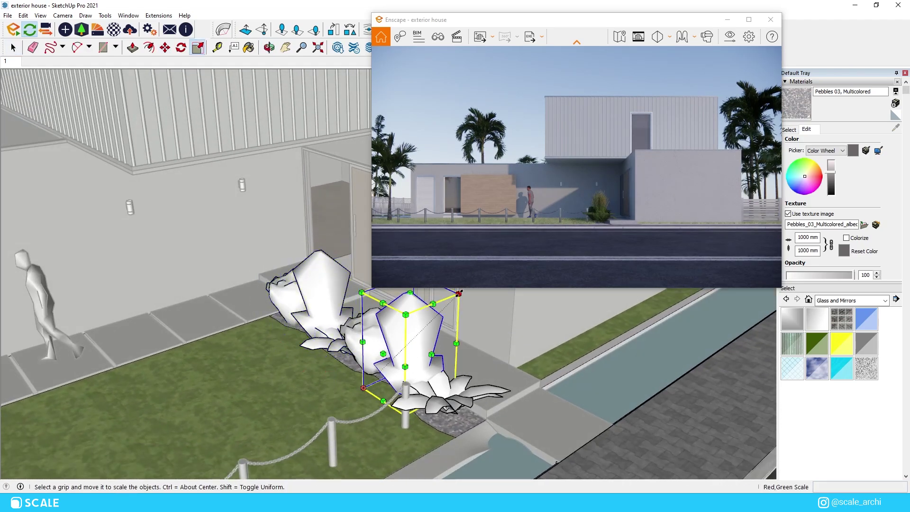
# Step: Scale the upright bush nearest the kerb to 0.79 and shift it slightly within the planted strip
pyautogui.moveTo(458, 293); pyautogui.dragTo(436, 315)
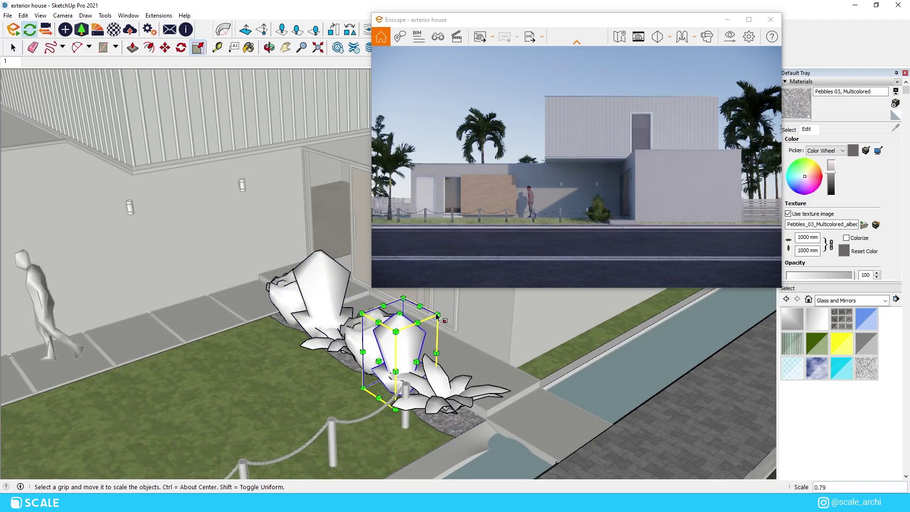
pyautogui.press('m')
pyautogui.click(361, 406)
pyautogui.click(366, 399)
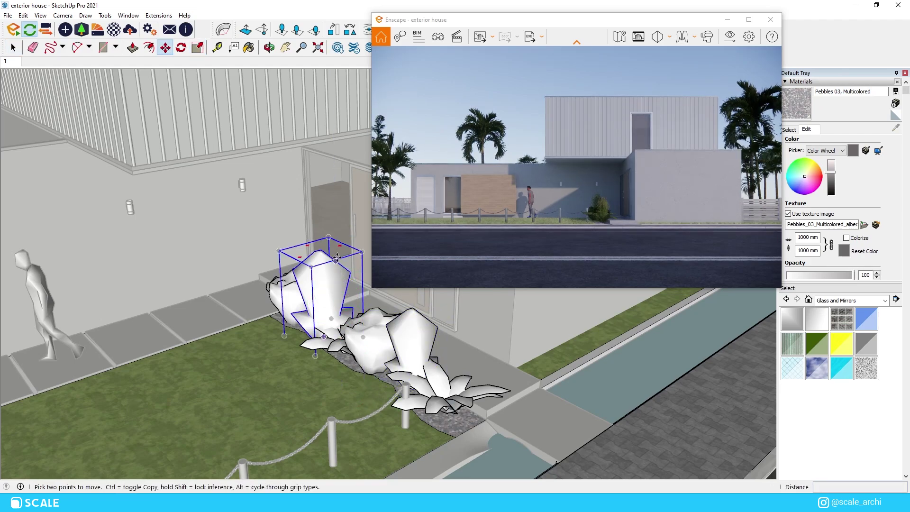
# Step: Rotate the copied upright bush nearest the house by 105 degrees, scale it down and check the planting in the enlarged render view
pyautogui.click(333, 270)
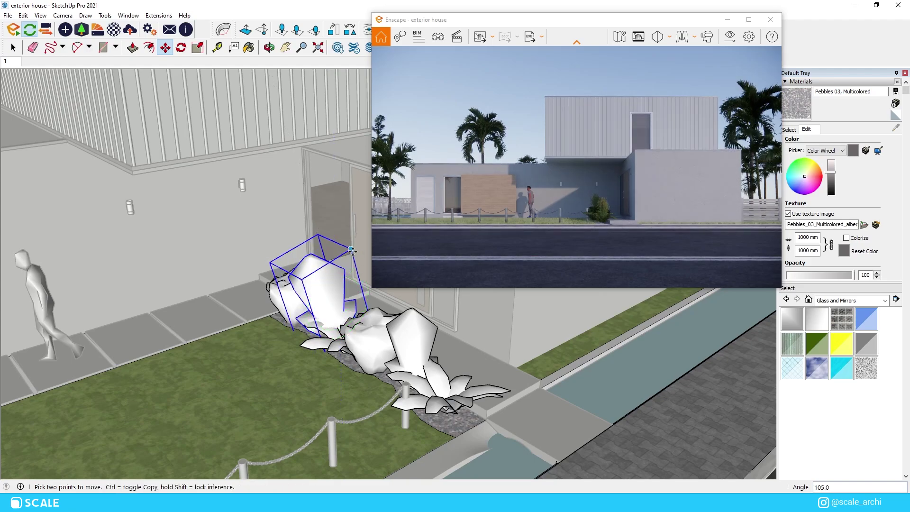
pyautogui.press('s')
pyautogui.click(342, 266)
pyautogui.press('space')
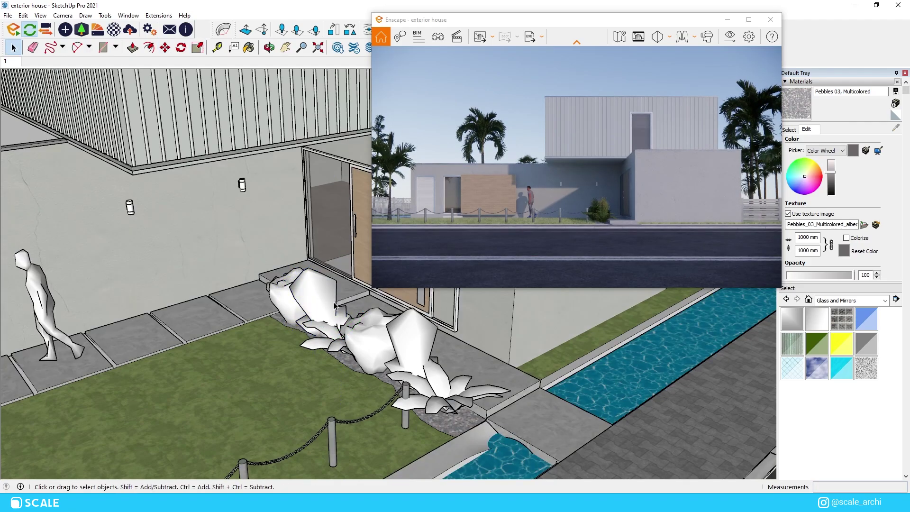
pyautogui.click(749, 19)
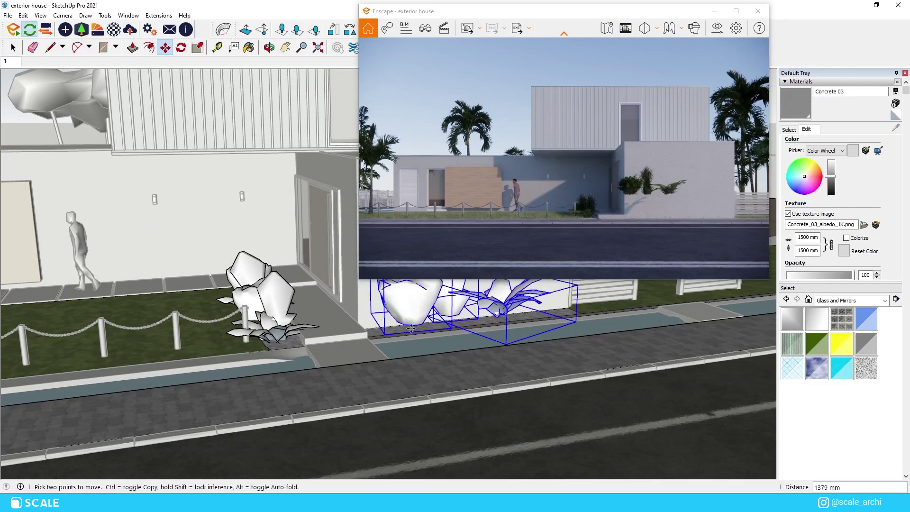
# Step: Lower the copied plant group about 1700 mm onto the pebble strip in front of the projecting ground-floor block
pyautogui.scroll(10, 410, 328)
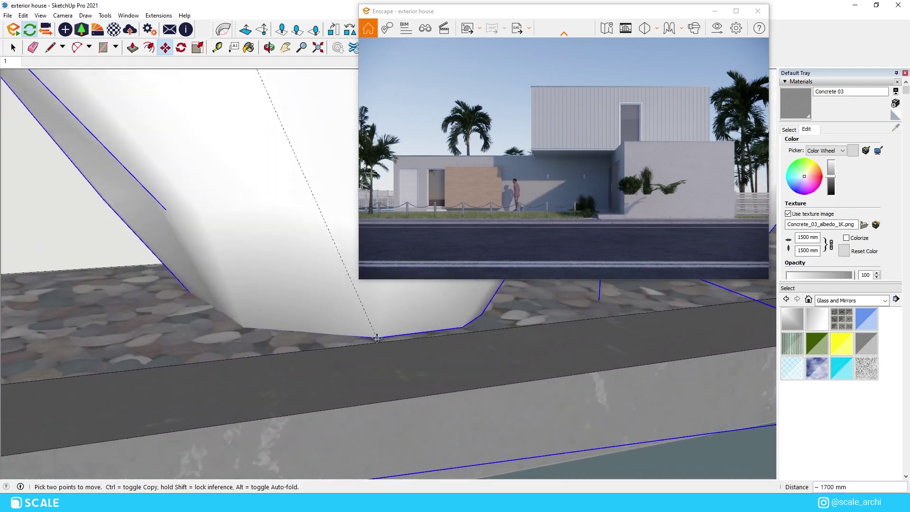
pyautogui.scroll(-10, 377, 337)
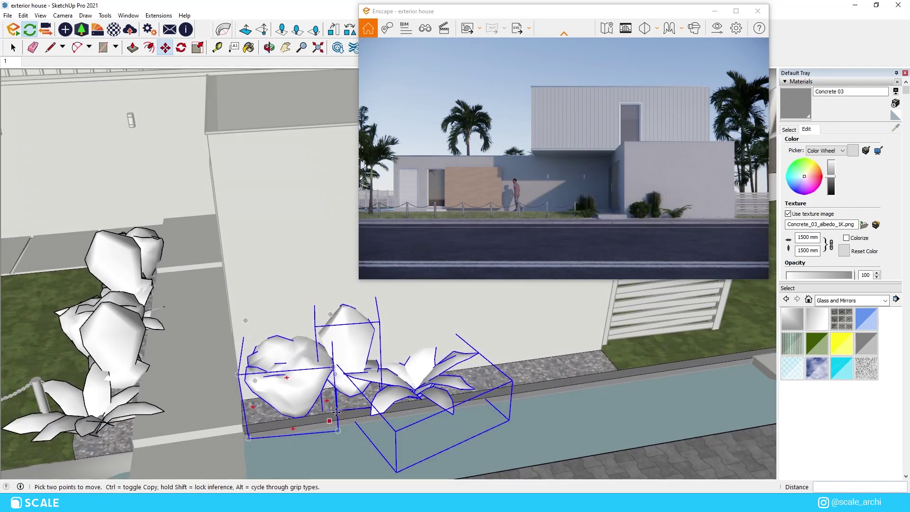
pyautogui.moveTo(336, 412); pyautogui.dragTo(311, 406, button='middle')
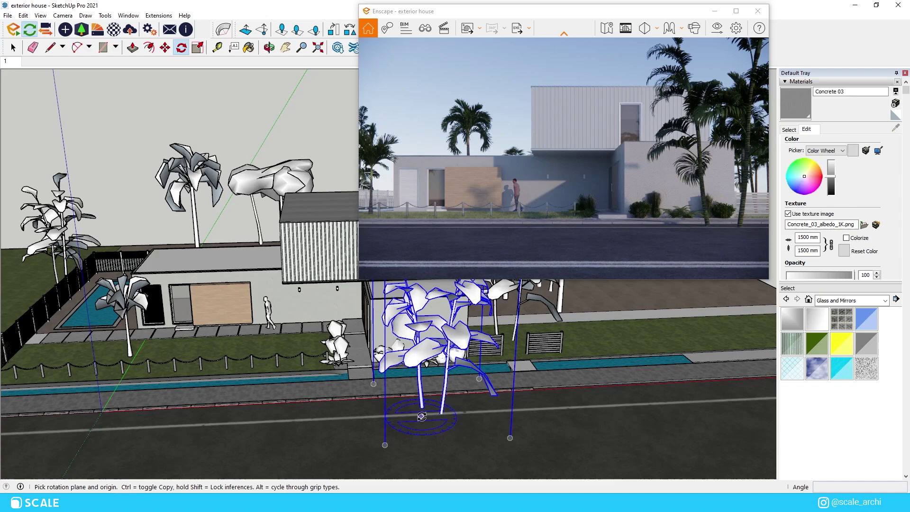
# Step: Reduce the height of the palm cluster standing on the road in front of the projecting block
pyautogui.scroll(-5, 431, 369)
pyautogui.press('s')
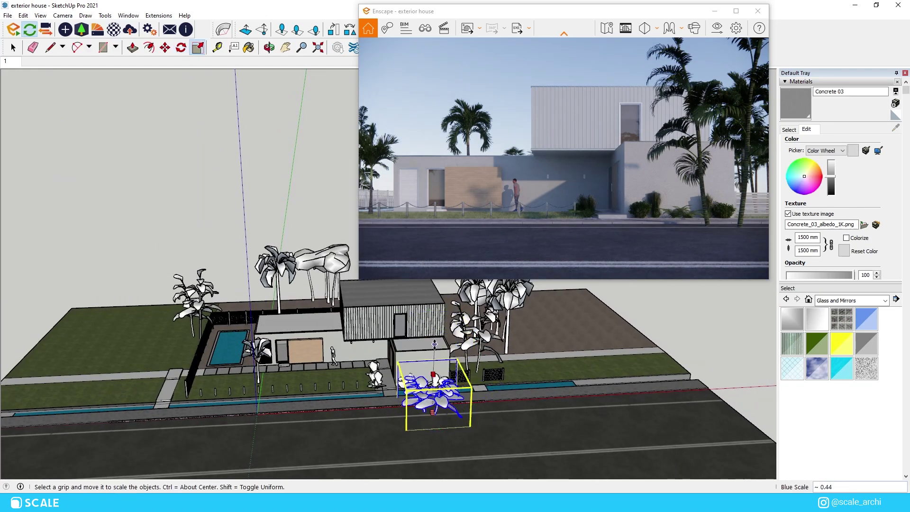
pyautogui.scroll(2, 434, 347)
pyautogui.click(435, 374)
pyautogui.scroll(2, 435, 379)
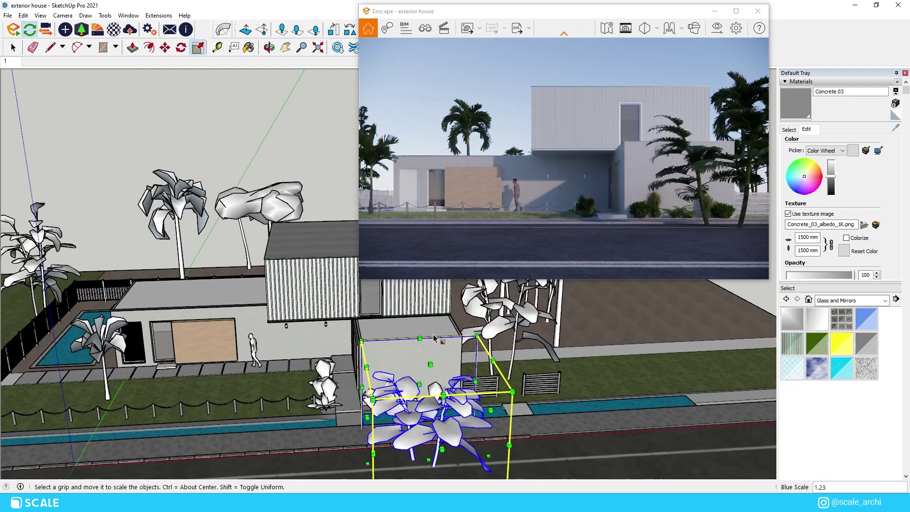
pyautogui.moveTo(439, 462); pyautogui.dragTo(459, 432, button='middle')
# Step: Move the palm cluster from the road onto the pebble strip against the wall of the projecting block
pyautogui.scroll(4, 432, 418)
pyautogui.press('q')
pyautogui.press('m')
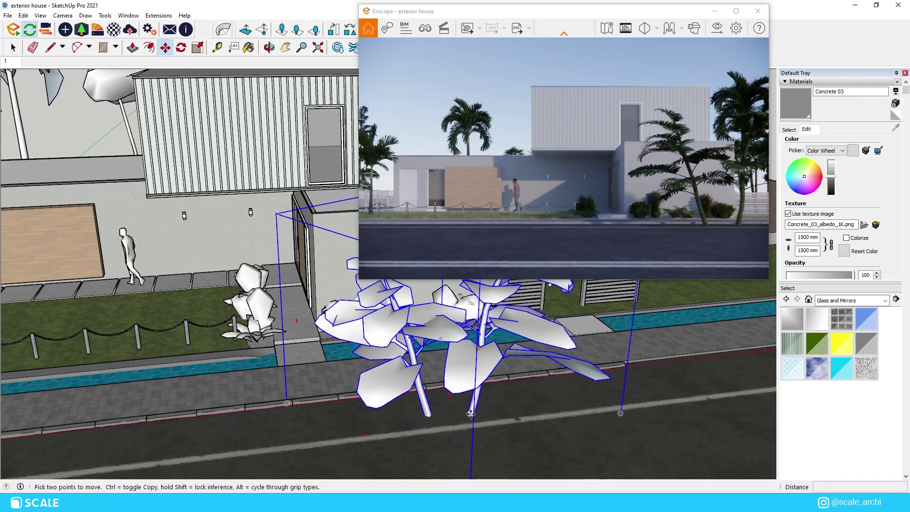
pyautogui.scroll(5, 432, 360)
pyautogui.scroll(-5, 434, 355)
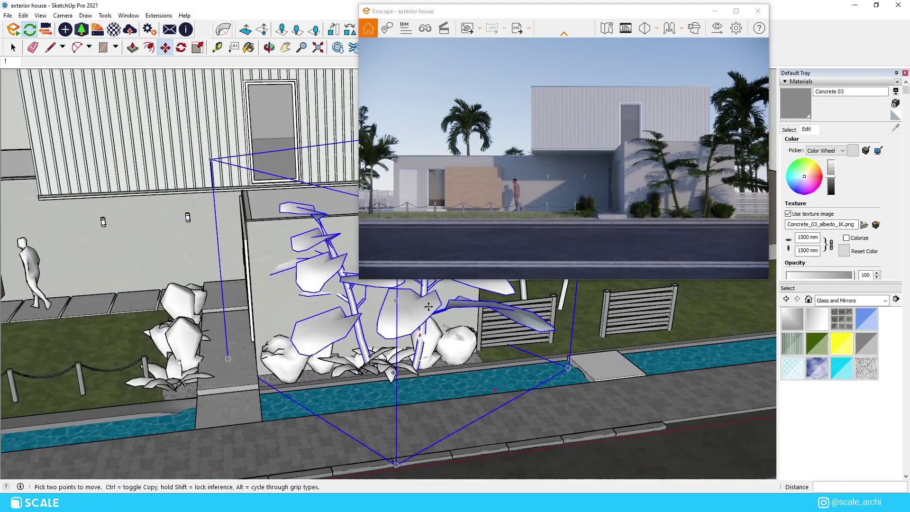
# Step: Scale the palm cluster's height to about 0.96 and lower it about 1613 mm among the bushes
pyautogui.scroll(-5, 426, 357)
pyautogui.press('s')
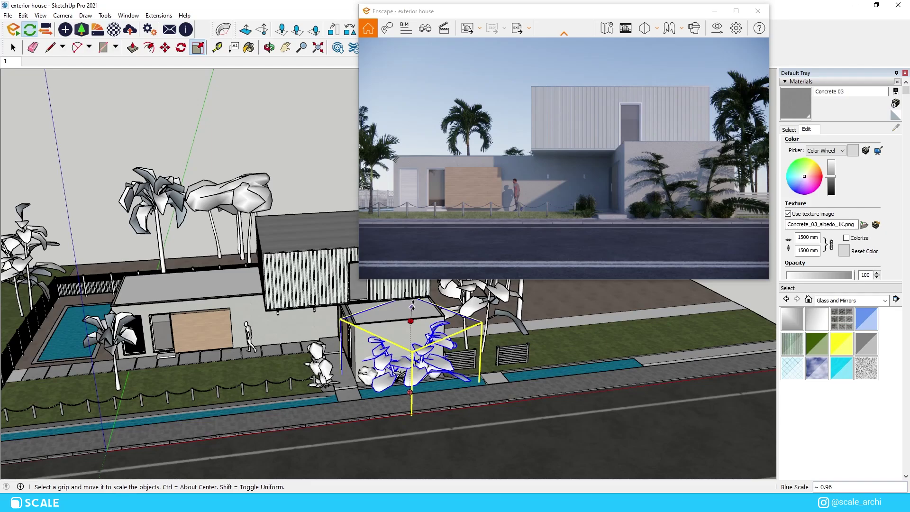
pyautogui.scroll(4, 414, 333)
pyautogui.press('m')
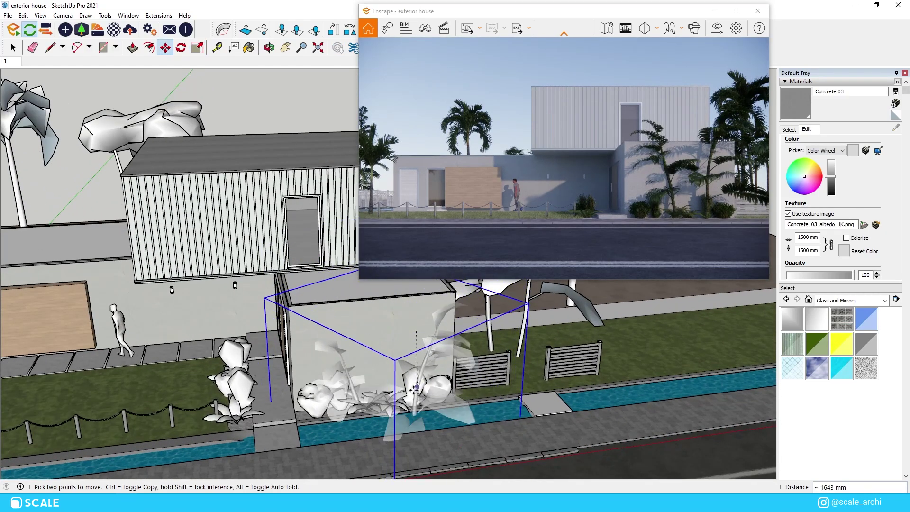
pyautogui.click(410, 394)
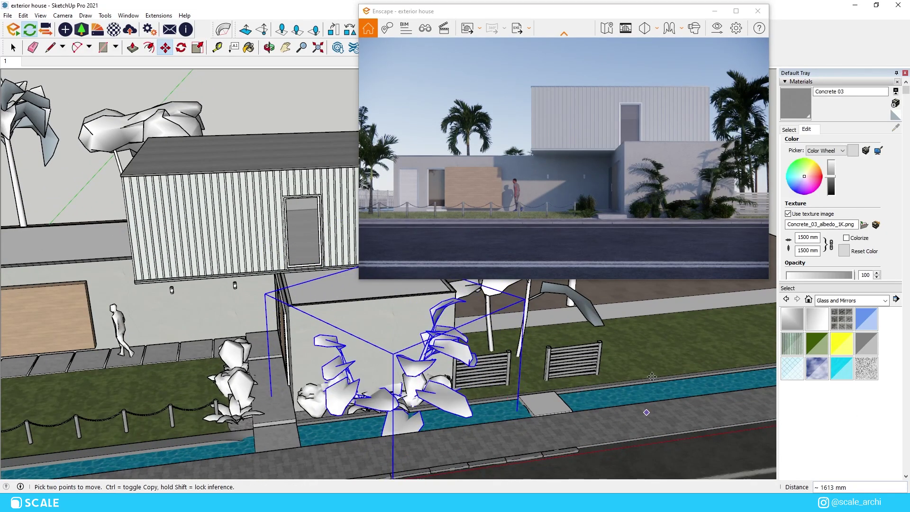
# Step: Scale the palm cluster's depth to 0.64, move it about 915 mm into the planting bed and check it in the enlarged render view
pyautogui.scroll(1, 322, 391)
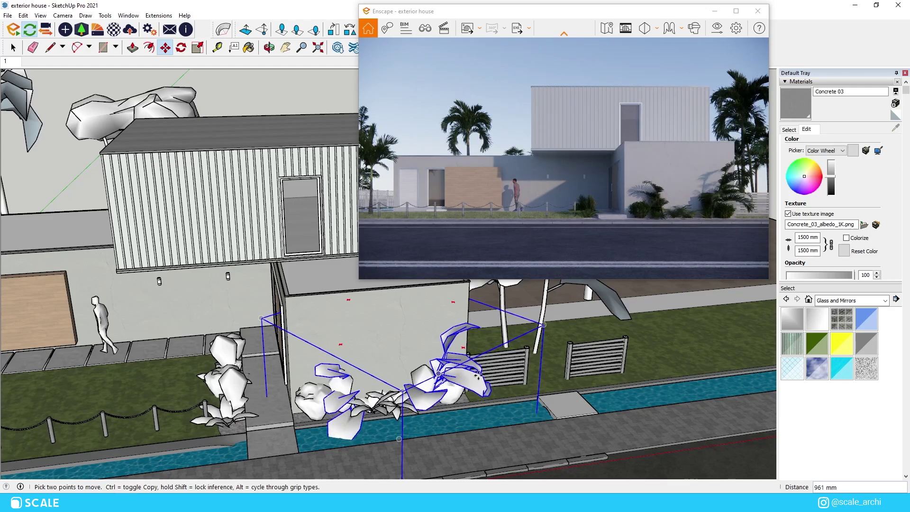
pyautogui.press('s')
pyautogui.scroll(-2, 465, 402)
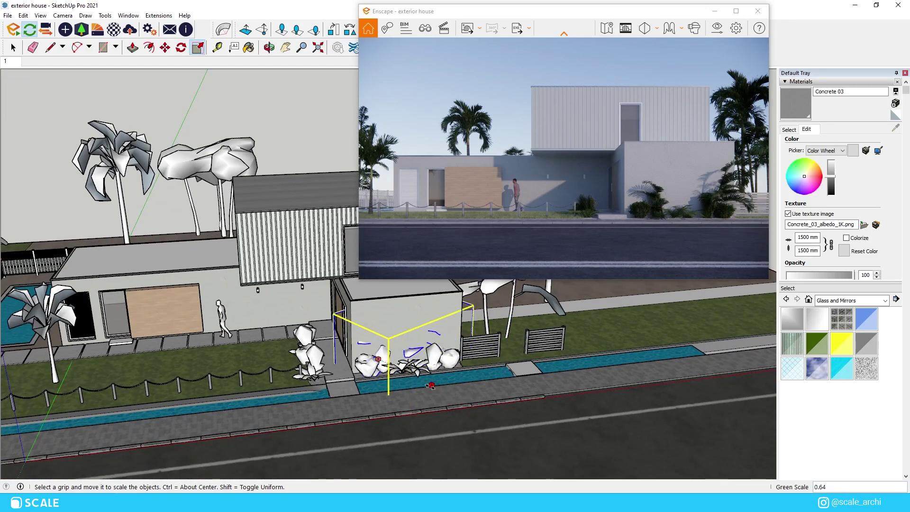
pyautogui.scroll(3, 392, 331)
pyautogui.press('m')
pyautogui.click(420, 383)
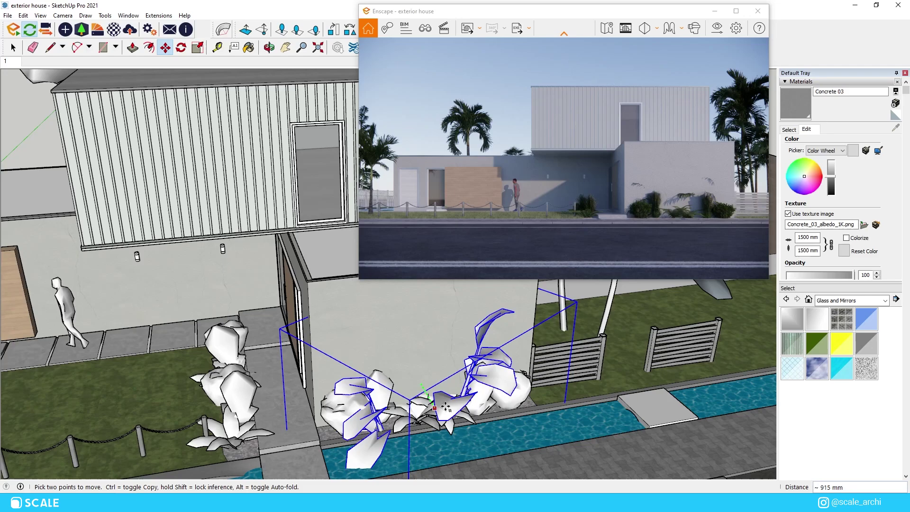
pyautogui.click(443, 402)
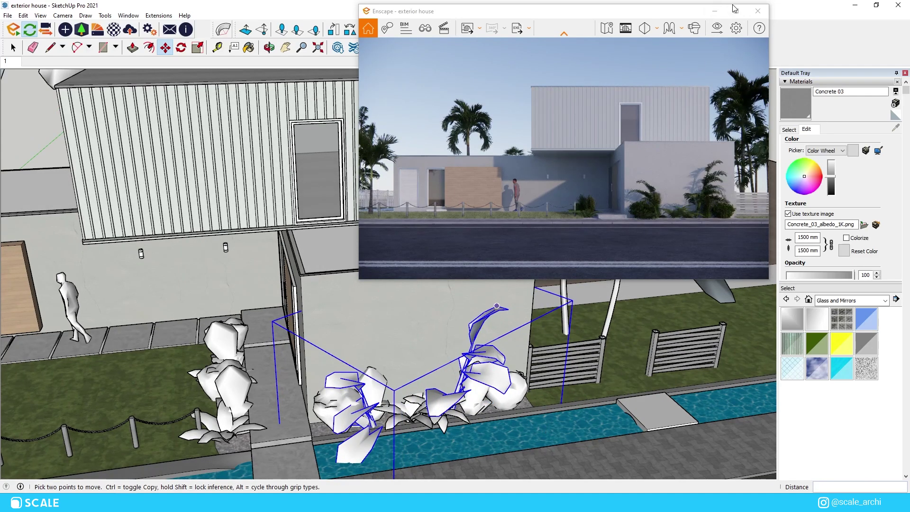
pyautogui.click(736, 11)
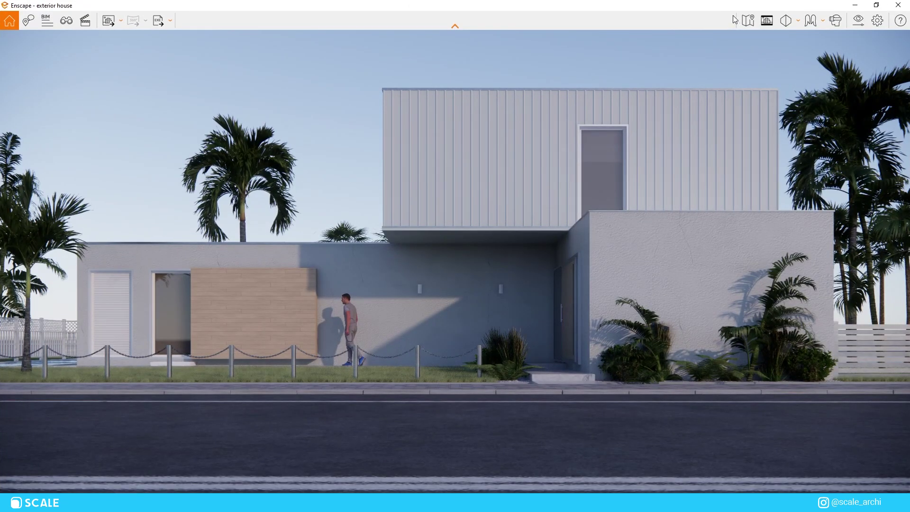
# Step: Scale down the round bush at the walkway end of the planting bed in front of the projecting block
pyautogui.click(870, 4)
pyautogui.scroll(1, 386, 384)
pyautogui.press('space')
pyautogui.doubleClick(345, 382)
pyautogui.click(345, 381)
pyautogui.press('s')
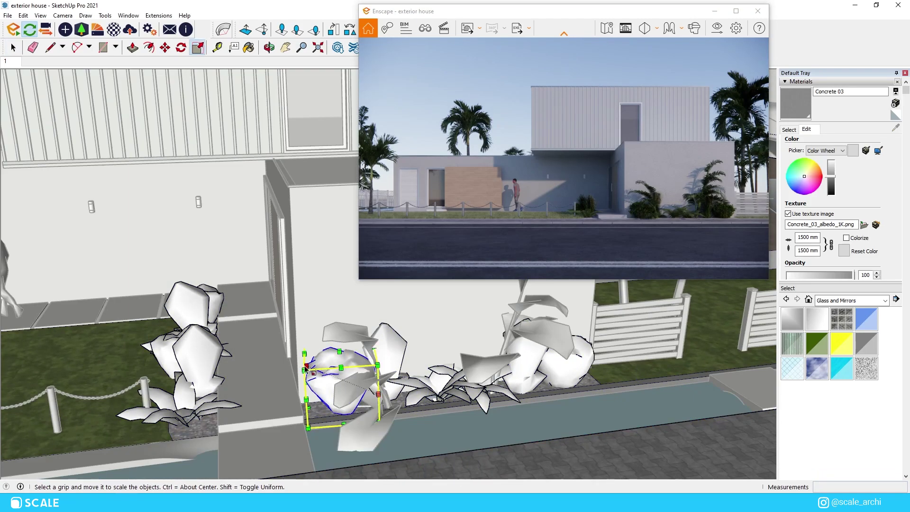
pyautogui.moveTo(307, 371); pyautogui.dragTo(322, 376)
# Step: Enlarge the round bush at the fence end of the planting bed
pyautogui.press('space')
pyautogui.click(576, 361)
pyautogui.press('s')
pyautogui.moveTo(610, 342); pyautogui.dragTo(626, 337)
pyautogui.press('space')
pyautogui.click(582, 406)
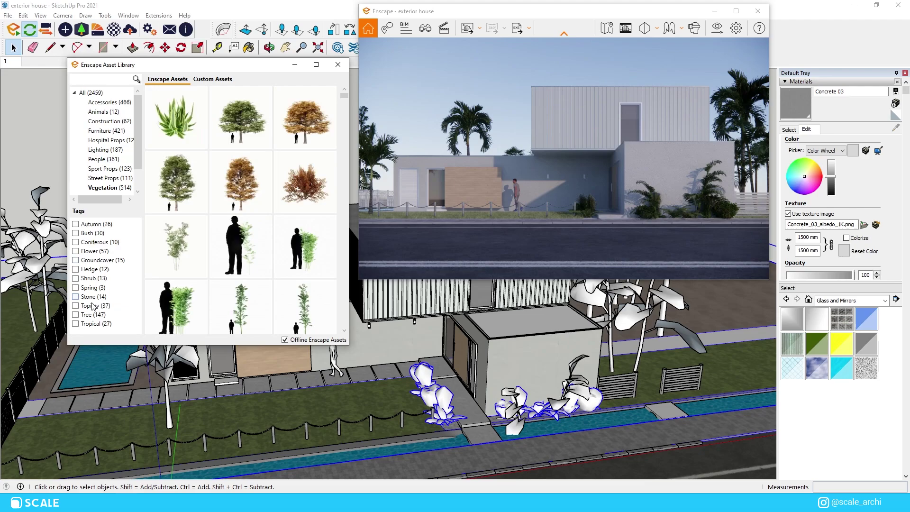
# Step: Filter the Enscape vegetation assets by Stone and place a group of elongated stones on the front lawn before the wood panel
pyautogui.click(88, 297)
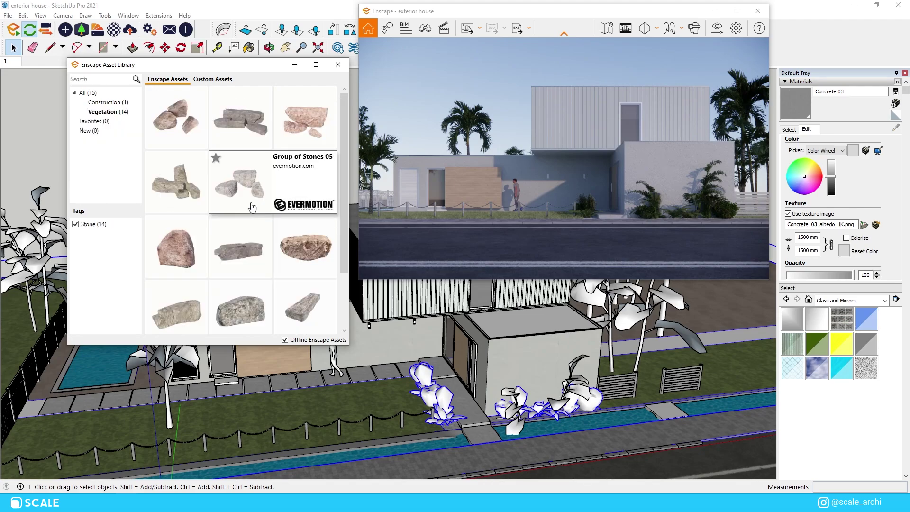
pyautogui.click(237, 138)
pyautogui.scroll(5, 284, 409)
pyautogui.click(283, 406)
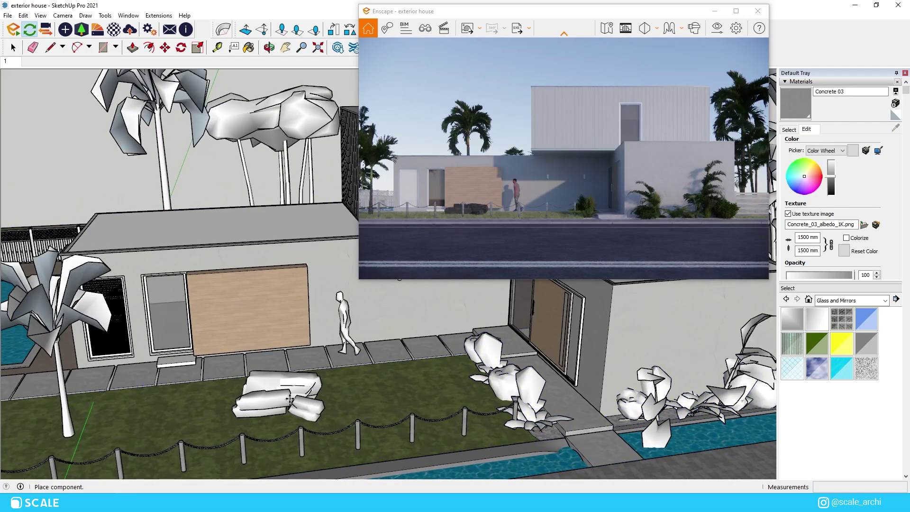
pyautogui.scroll(5, 291, 399)
pyautogui.middleClick(293, 397)
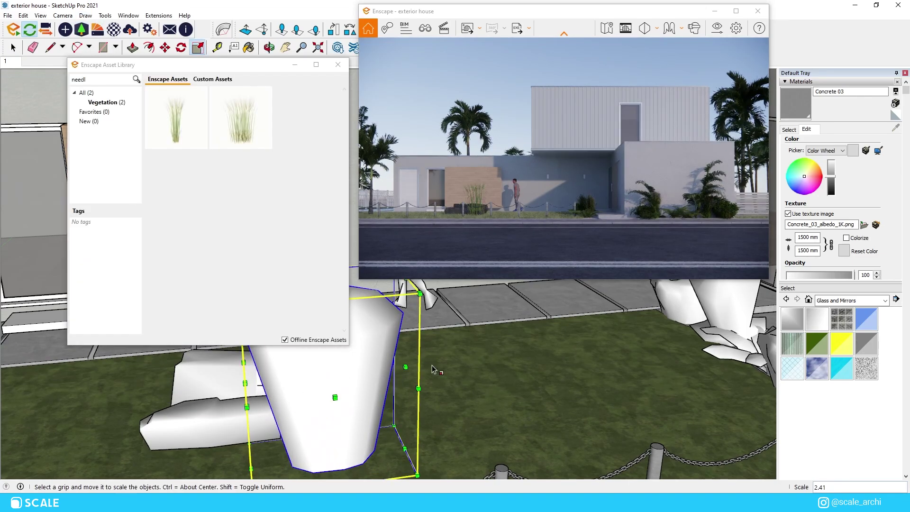
# Step: Place a second tall grass clump among the stones on the front lawn and scale it up
pyautogui.moveTo(379, 398); pyautogui.dragTo(409, 397, button='middle')
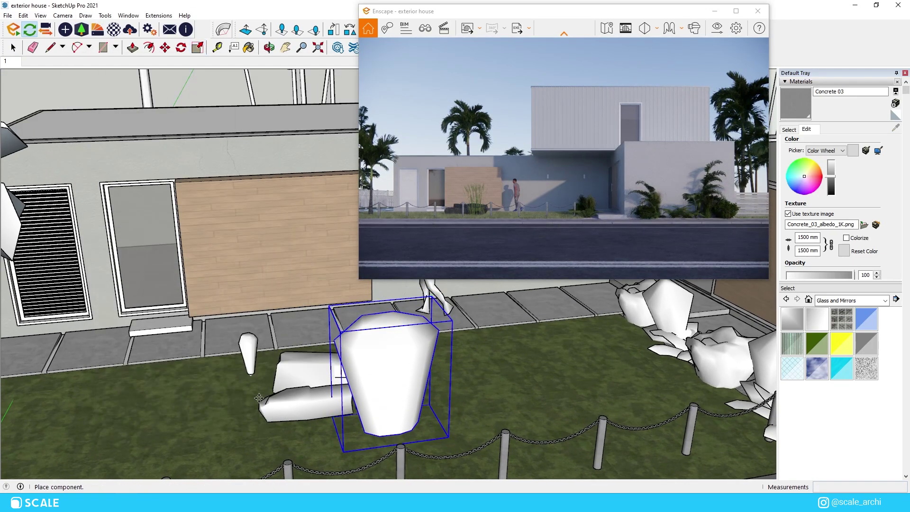
pyautogui.scroll(2, 368, 403)
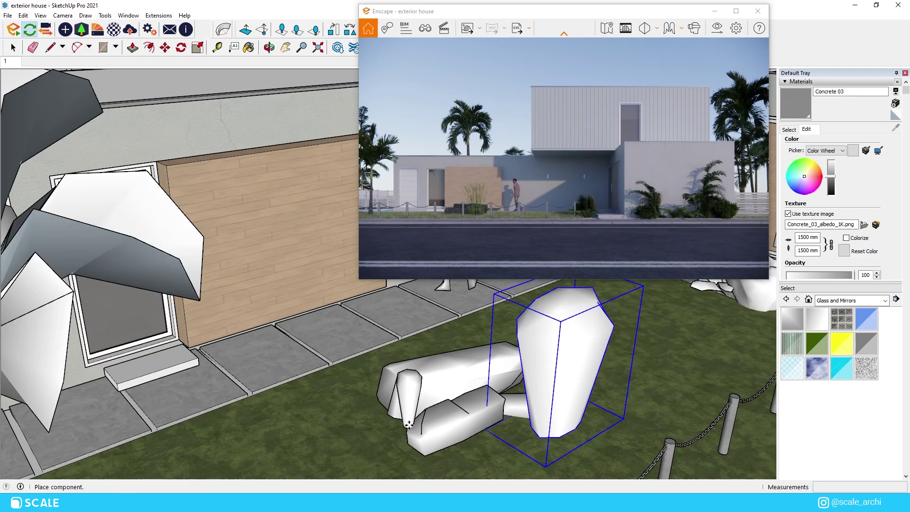
pyautogui.click(401, 431)
pyautogui.moveTo(428, 360); pyautogui.dragTo(455, 326)
# Step: Scale down the larger grass clump beside the stones and narrow it to about 0.57 along the red axis
pyautogui.press('space')
pyautogui.click(557, 377)
pyautogui.press('s')
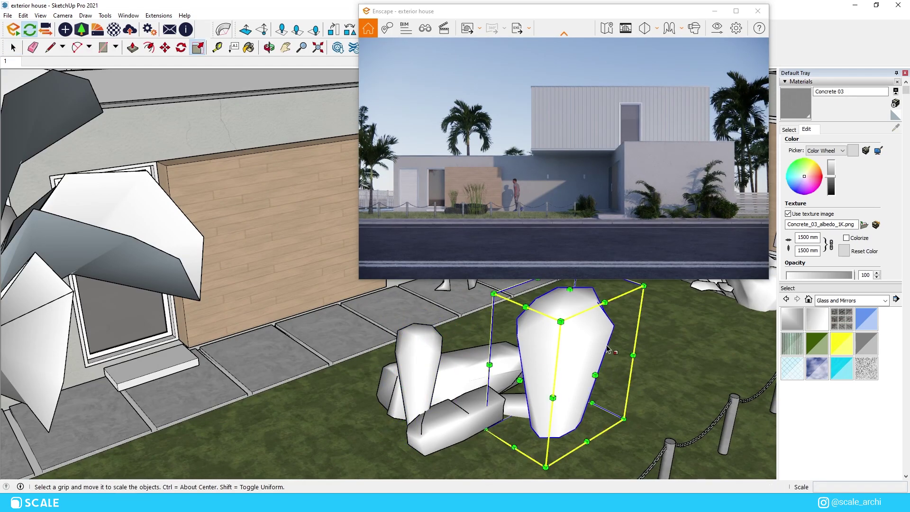
pyautogui.moveTo(599, 345); pyautogui.dragTo(568, 360)
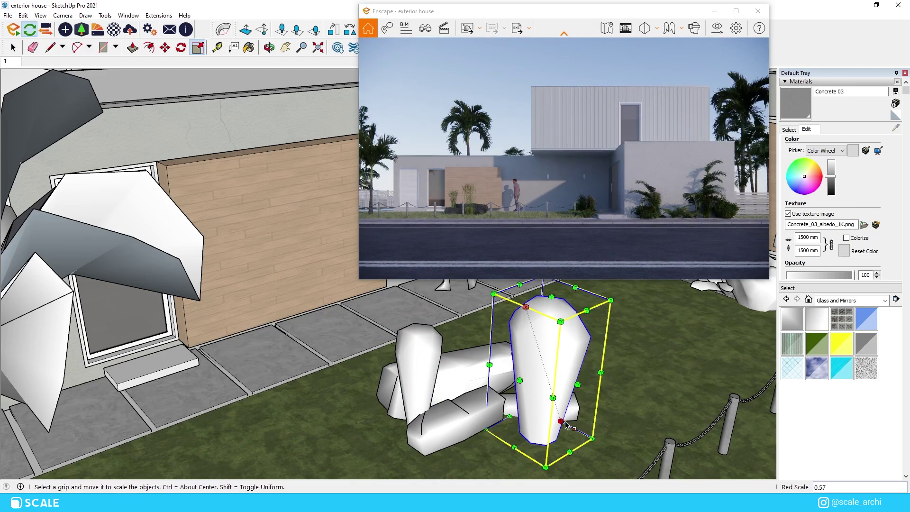
pyautogui.press('space')
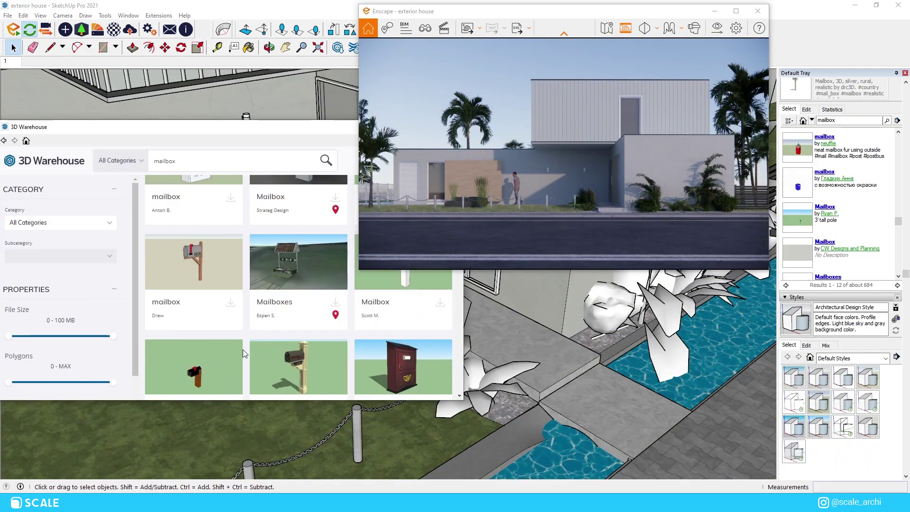
# Step: Load the wooden-post mailbox from the 3D Warehouse into the model and place it in the planting bed beside the entrance path
pyautogui.click(231, 301)
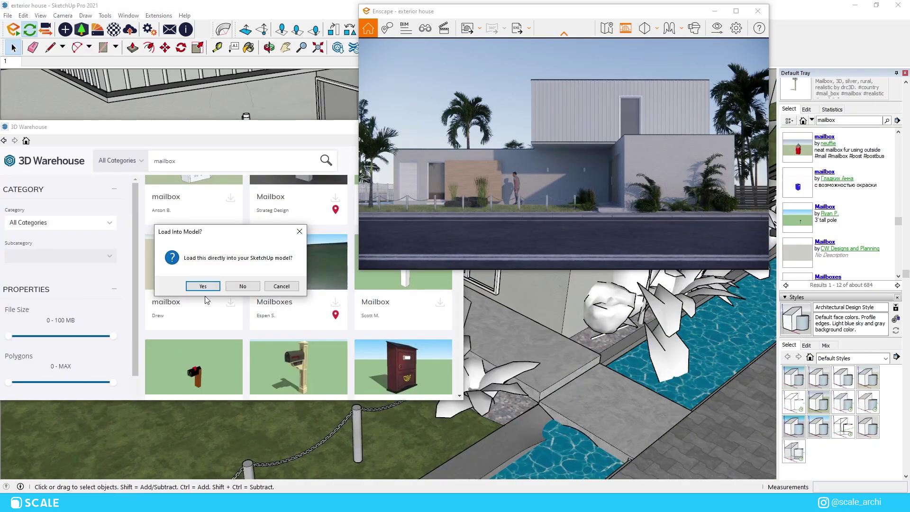
pyautogui.click(203, 286)
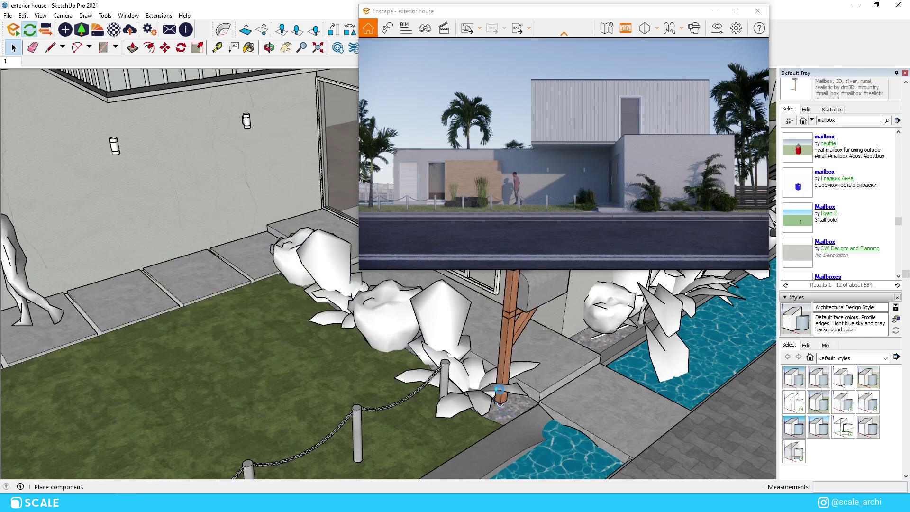
pyautogui.click(499, 390)
pyautogui.press('m')
pyautogui.scroll(2, 501, 412)
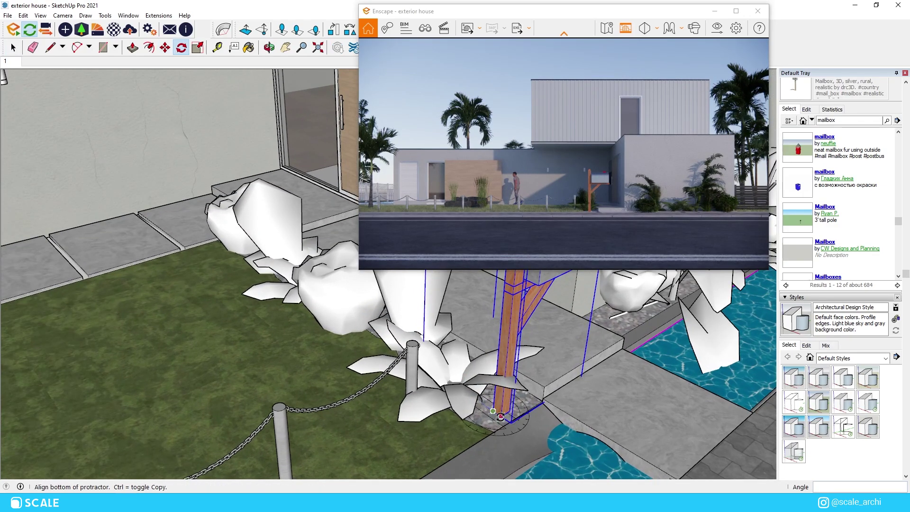
# Step: Rotate the mailbox to face the street and scale it down uniformly to suit the bushes around it
pyautogui.click(500, 417)
pyautogui.click(476, 419)
pyautogui.scroll(-3, 461, 423)
pyautogui.press('s')
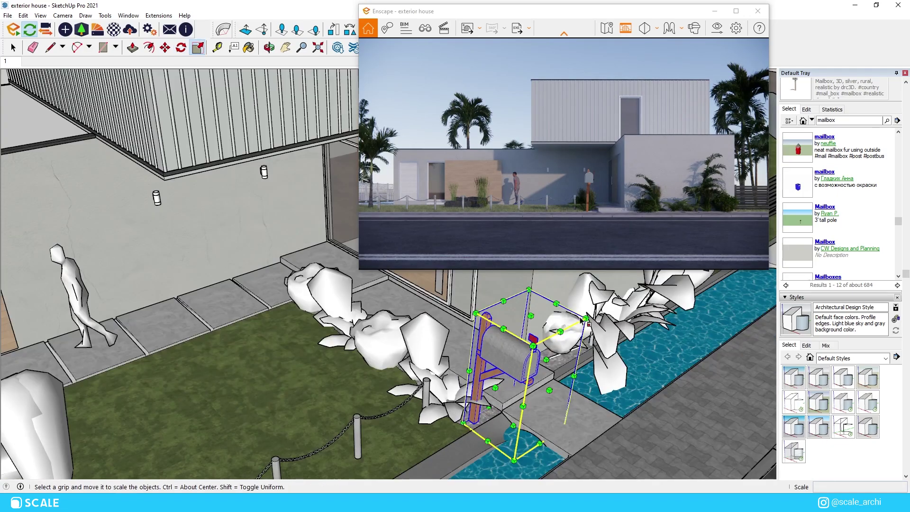
pyautogui.moveTo(584, 320); pyautogui.dragTo(533, 361)
pyautogui.scroll(3, 533, 379)
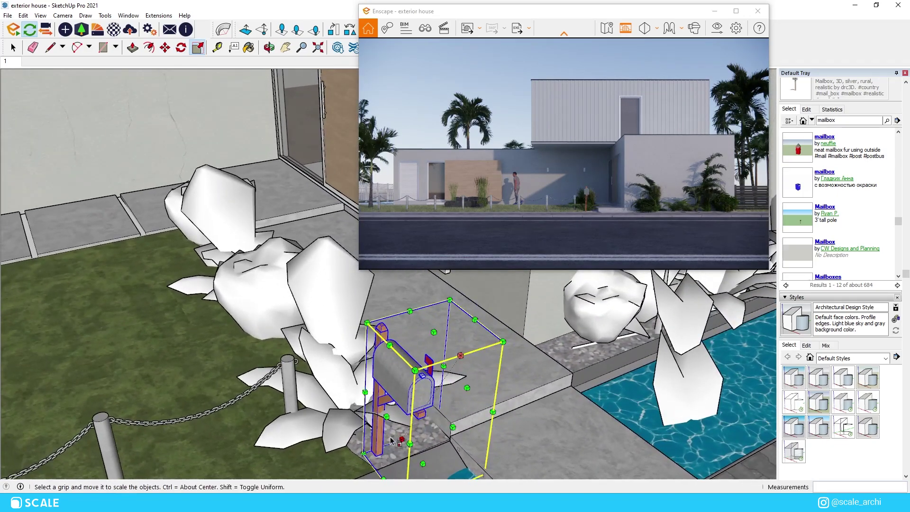
# Step: Adjust the mailbox's position at the street end of the planting bed and sample the material of its post
pyautogui.press('m')
pyautogui.scroll(3, 392, 426)
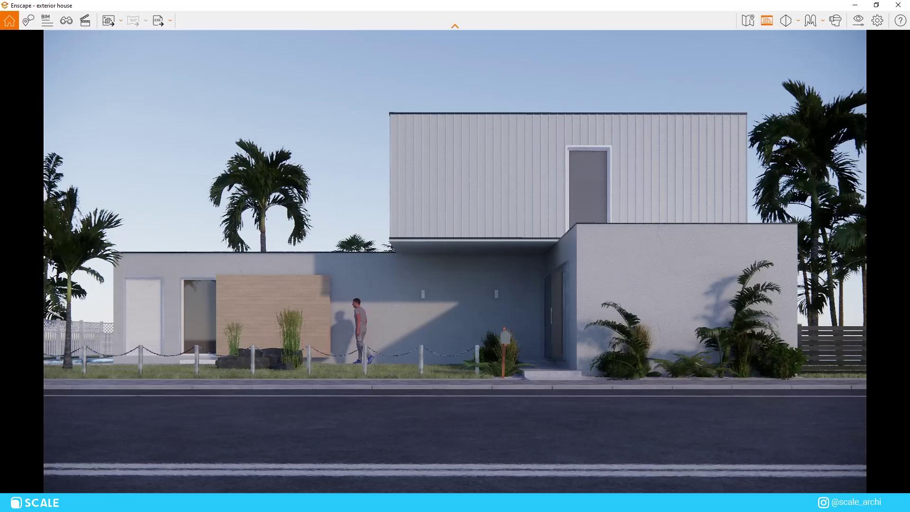
pyautogui.click(875, 5)
pyautogui.moveTo(237, 345); pyautogui.dragTo(350, 264, button='middle')
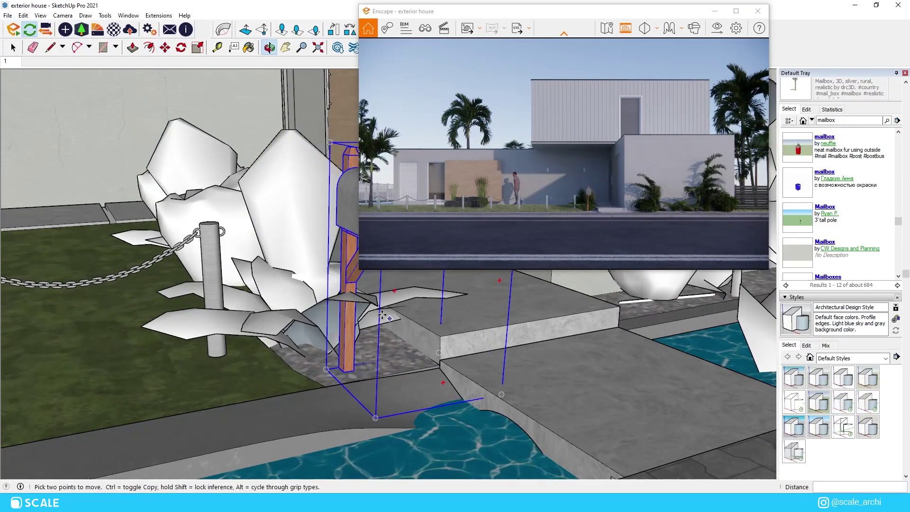
pyautogui.press('b')
pyautogui.keyDown('alt'); pyautogui.click(350, 329); pyautogui.keyUp('alt')
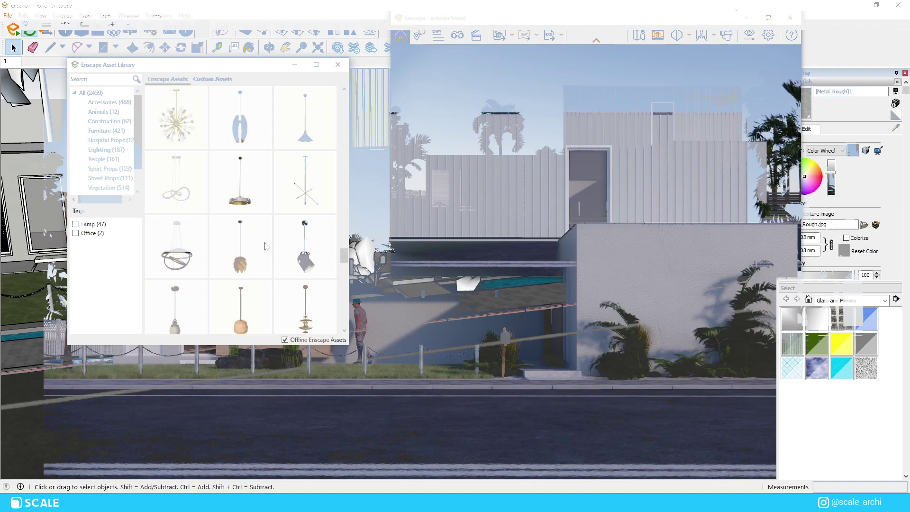
# Step: Choose a wall lamp from the Enscape Lighting assets and place it on the front wall between the walking person and the entrance
pyautogui.scroll(-10, 265, 250)
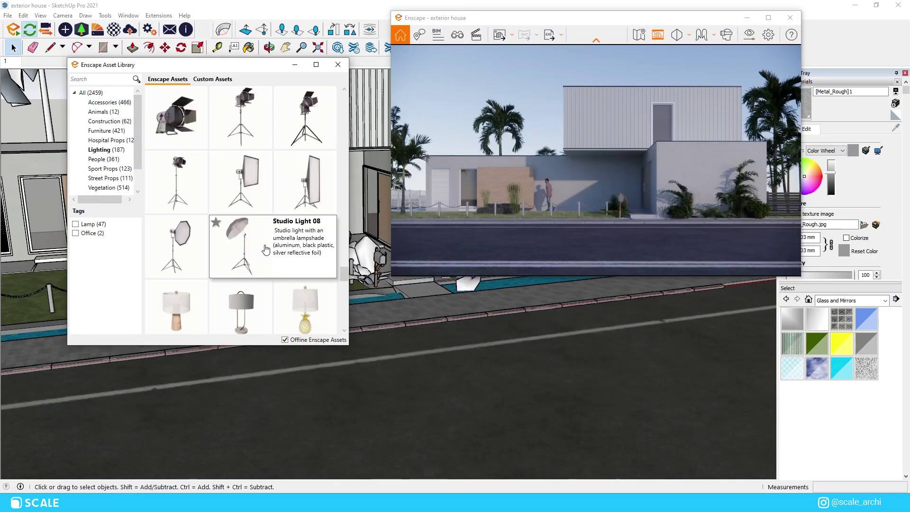
pyautogui.scroll(-3, 267, 249)
pyautogui.click(304, 243)
pyautogui.scroll(5, 329, 185)
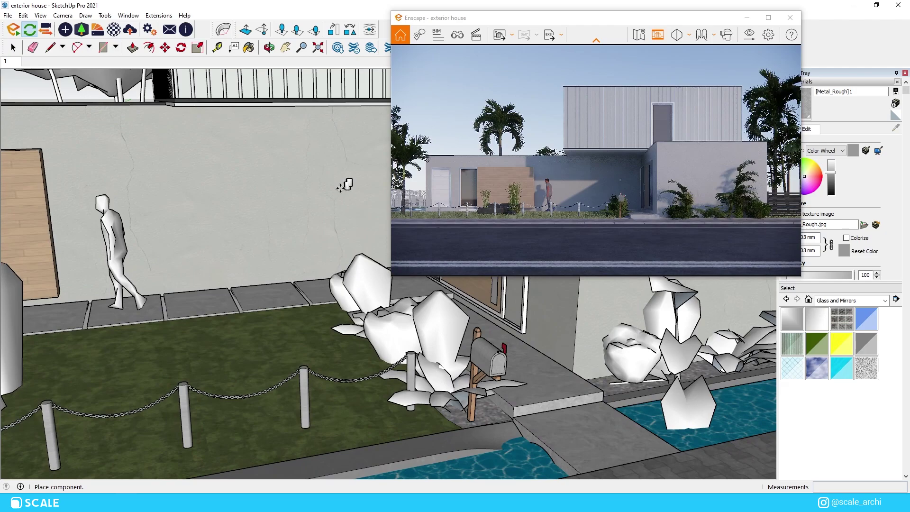
pyautogui.scroll(-2, 345, 183)
pyautogui.click(345, 186)
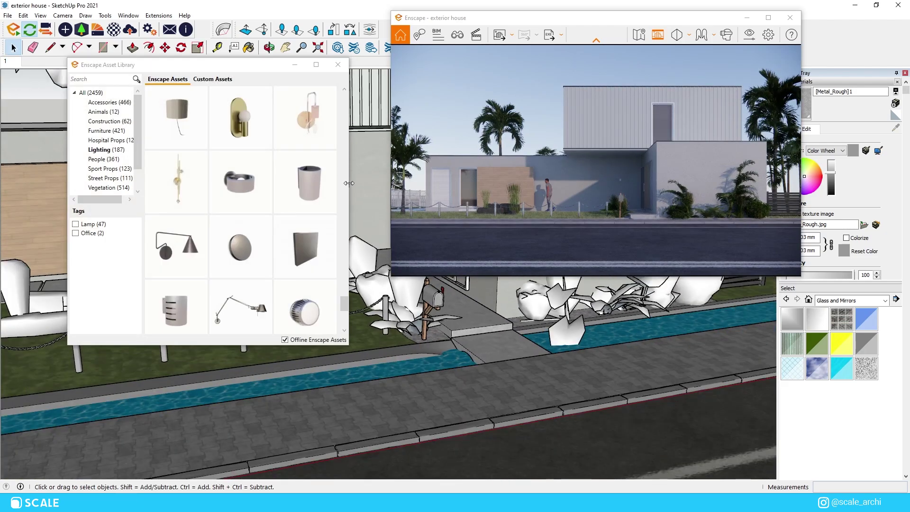
# Step: Copy the wall lamp about 9849 mm along the facade to the wall between the louvred door and the glass door
pyautogui.click(295, 67)
pyautogui.press('m')
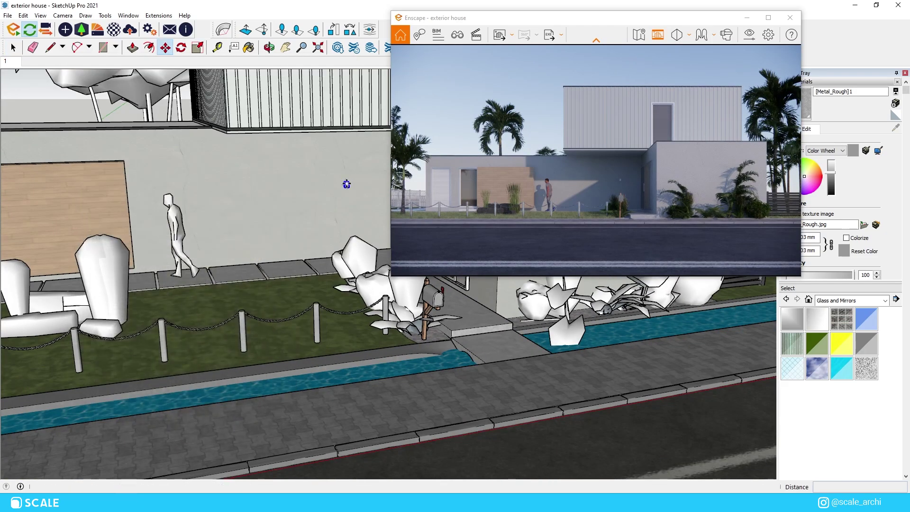
pyautogui.scroll(3, 344, 187)
pyautogui.click(345, 207)
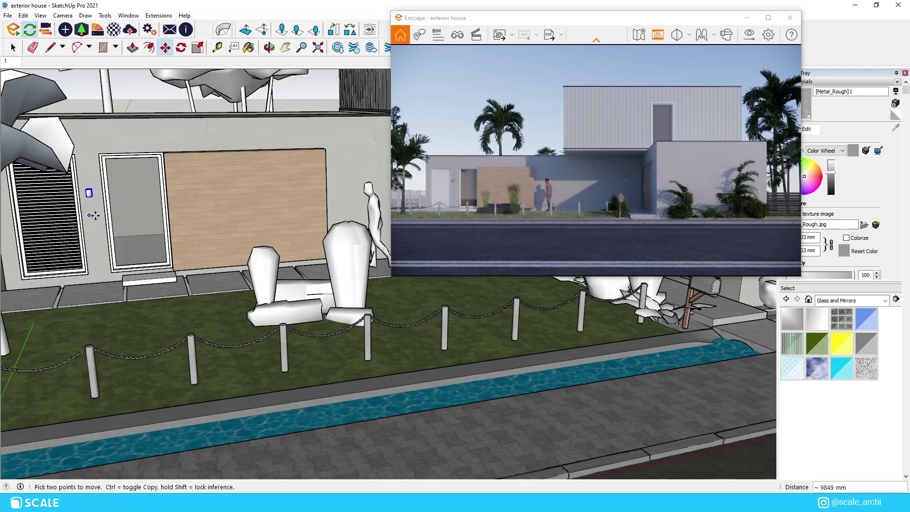
# Step: Place a neighbouring house from the Enscape Street Props assets on the empty lot beyond the pool-side fence
pyautogui.scroll(-2, 94, 216)
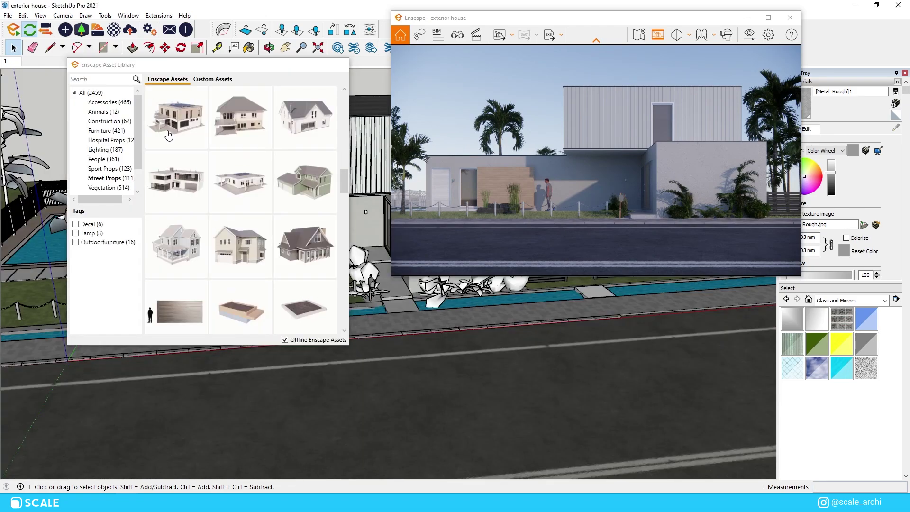
pyautogui.click(217, 239)
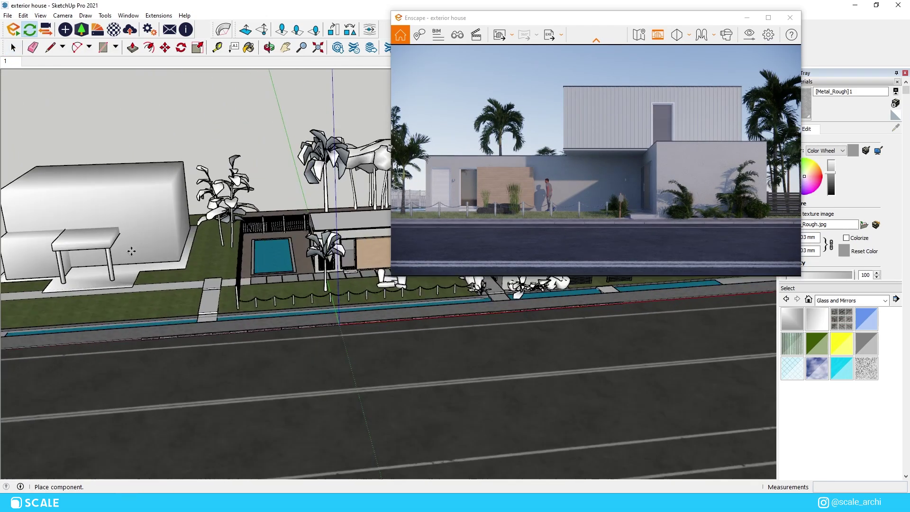
pyautogui.click(153, 244)
pyautogui.scroll(2, 142, 242)
pyautogui.moveTo(142, 242); pyautogui.dragTo(89, 273, button='middle')
pyautogui.scroll(-2, 85, 237)
pyautogui.press('space')
pyautogui.scroll(1, 211, 198)
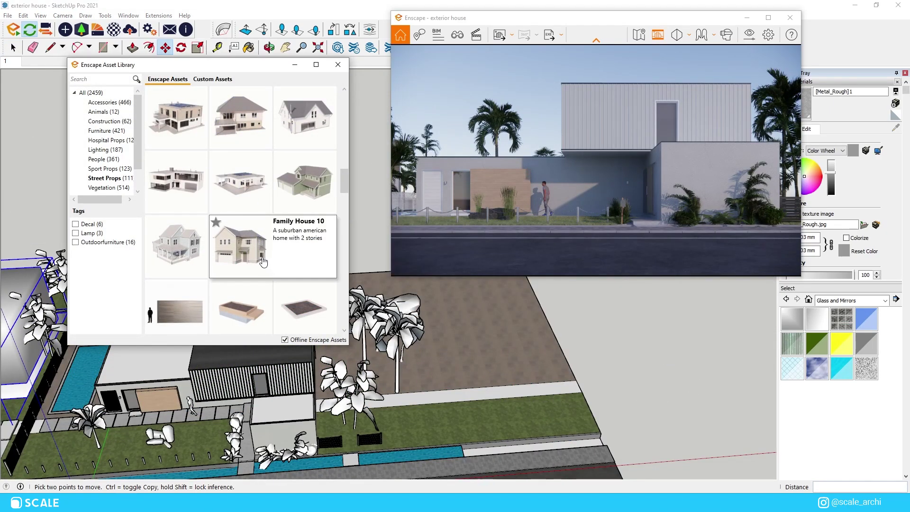
# Step: Place the Family House 10 asset on the vacant lot on the opposite side of the house and adjust its position
pyautogui.click(263, 262)
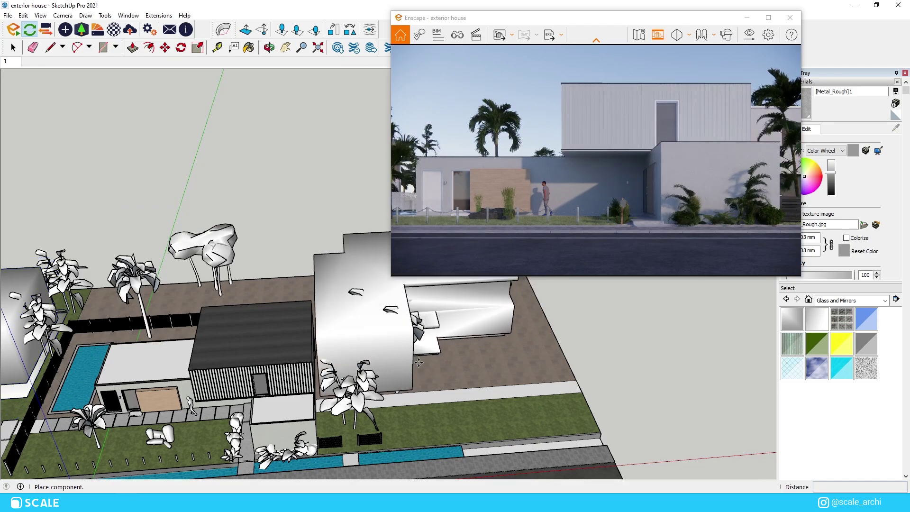
pyautogui.moveTo(407, 366); pyautogui.dragTo(346, 350, button='middle')
pyautogui.click(342, 348)
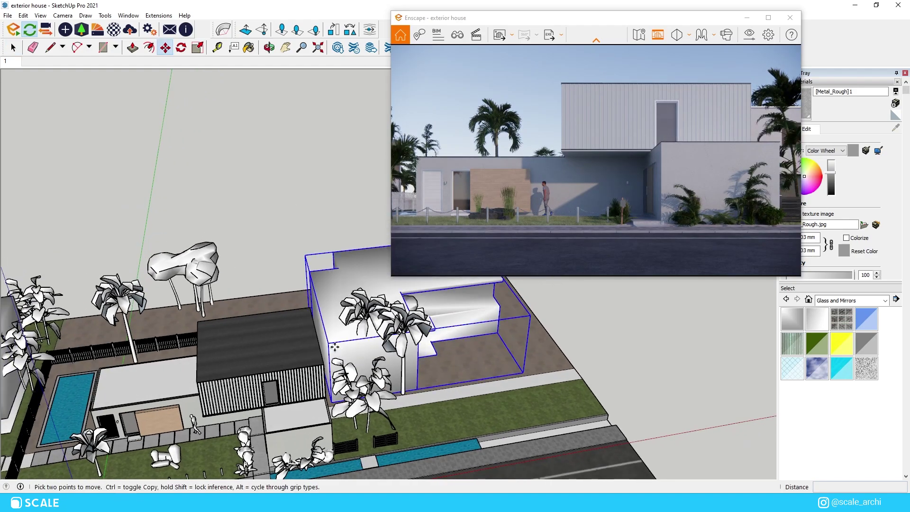
pyautogui.click(335, 347)
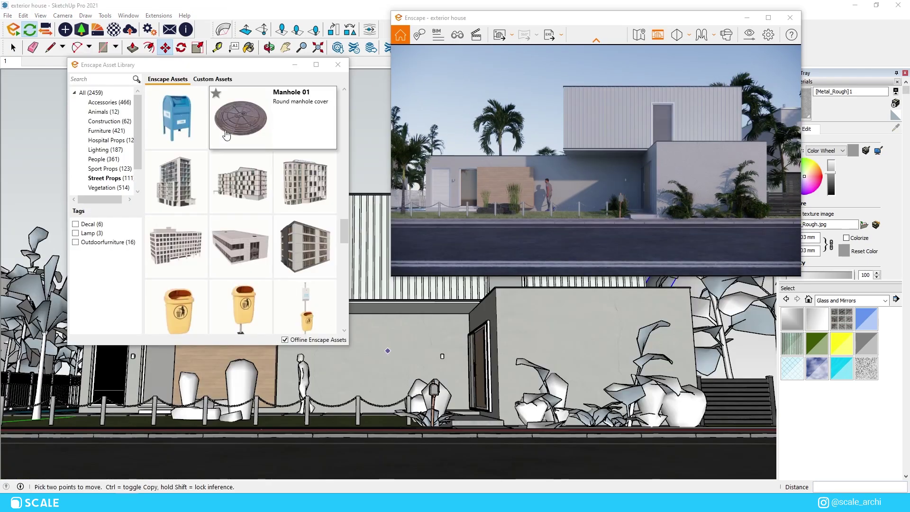
# Step: Place the Manhole 01 asset on the road surface in front of the house
pyautogui.click(303, 121)
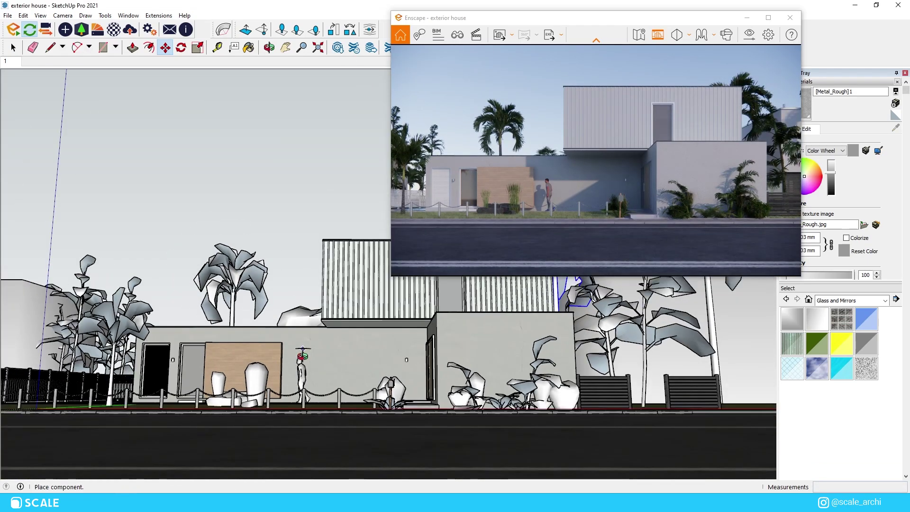
pyautogui.moveTo(302, 354)
pyautogui.mouseDown(button='middle')
pyautogui.moveTo(249, 426)
pyautogui.moveTo(162, 458)
pyautogui.mouseUp(button='middle')
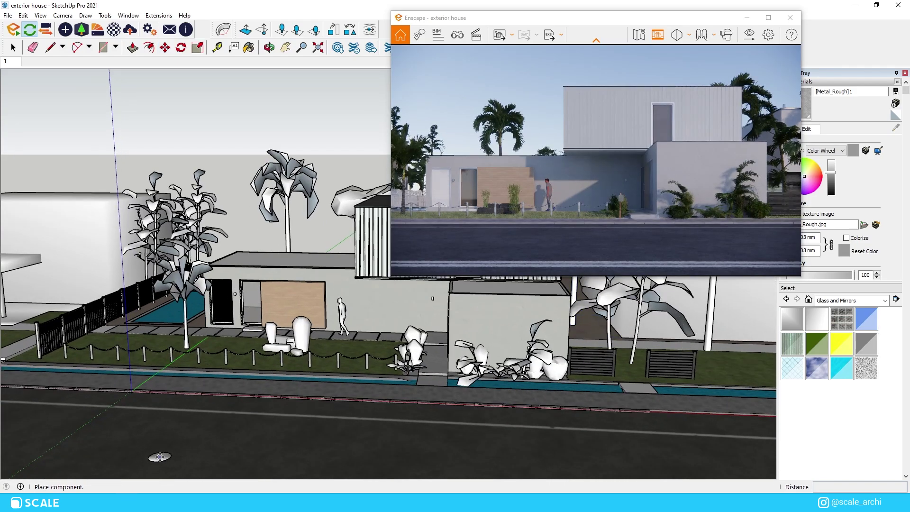
pyautogui.click(160, 456)
pyautogui.scroll(1, 178, 447)
pyautogui.scroll(-3, 178, 447)
pyautogui.moveTo(208, 412); pyautogui.dragTo(180, 439, button='middle')
pyautogui.press('space')
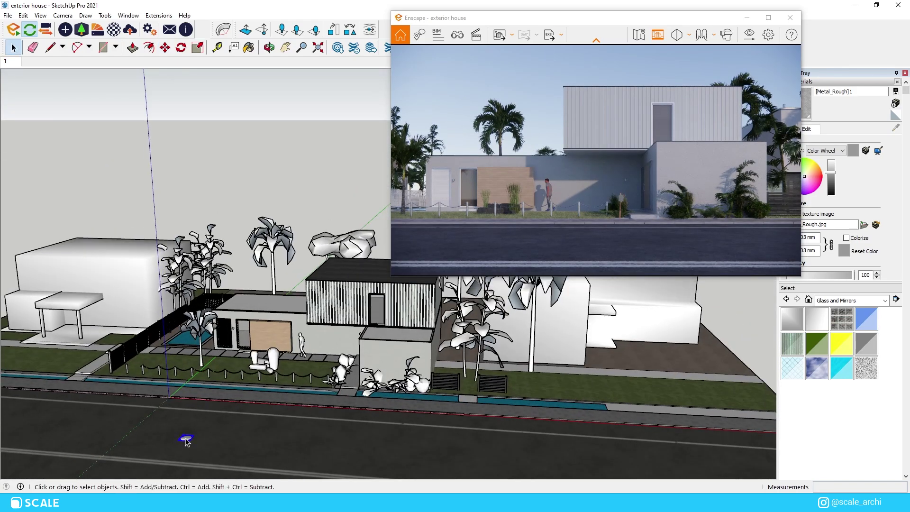
pyautogui.scroll(3, 185, 439)
# Step: Find the solar panel in the Enscape Street Props assets and place it on the low flat roof beside the pool
pyautogui.click(82, 29)
pyautogui.scroll(-2, 254, 244)
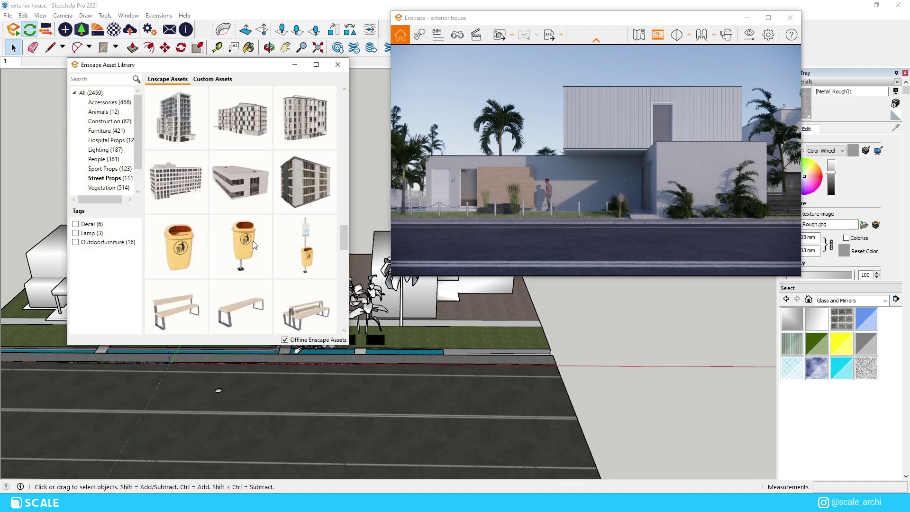
pyautogui.scroll(-5, 258, 249)
pyautogui.click(294, 260)
pyautogui.scroll(-3, 194, 280)
pyautogui.scroll(3, 194, 286)
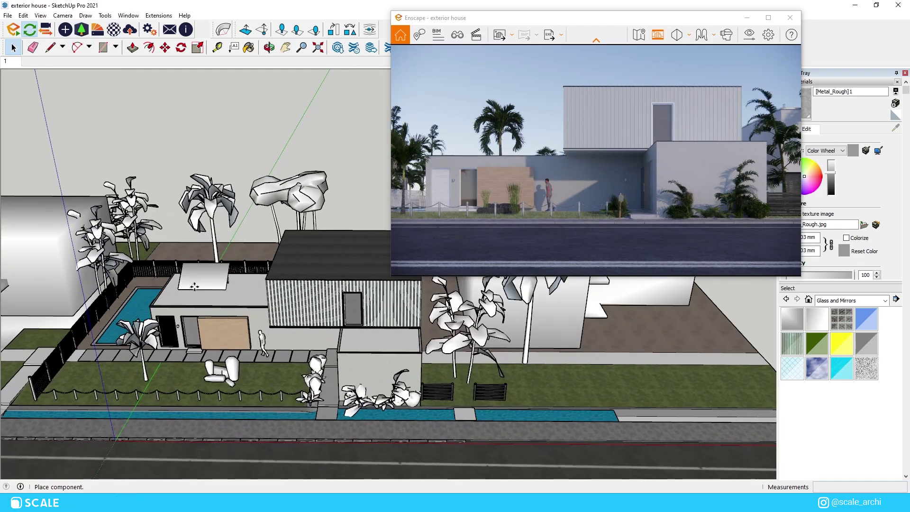
pyautogui.scroll(4, 194, 286)
pyautogui.click(197, 290)
pyautogui.scroll(2, 206, 292)
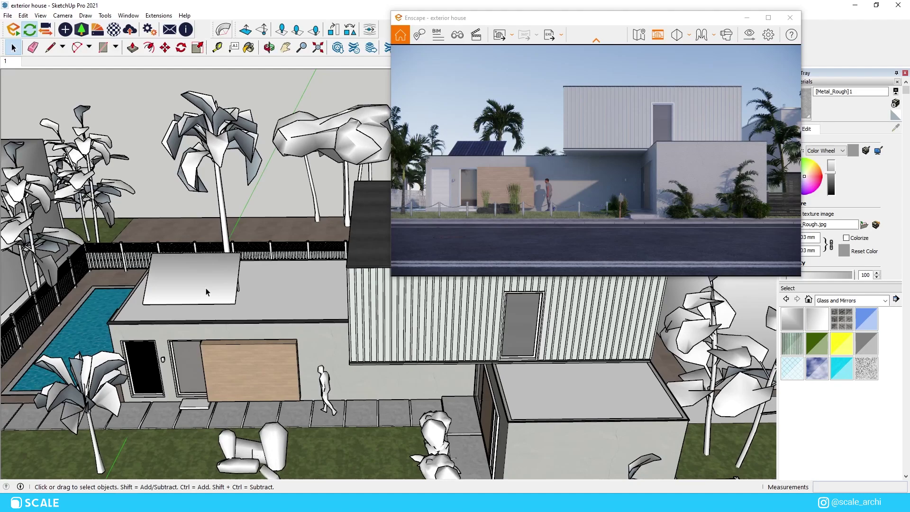
# Step: Copy the solar panel about 3438 mm sideways along the low roof to form a pair
pyautogui.click(186, 311)
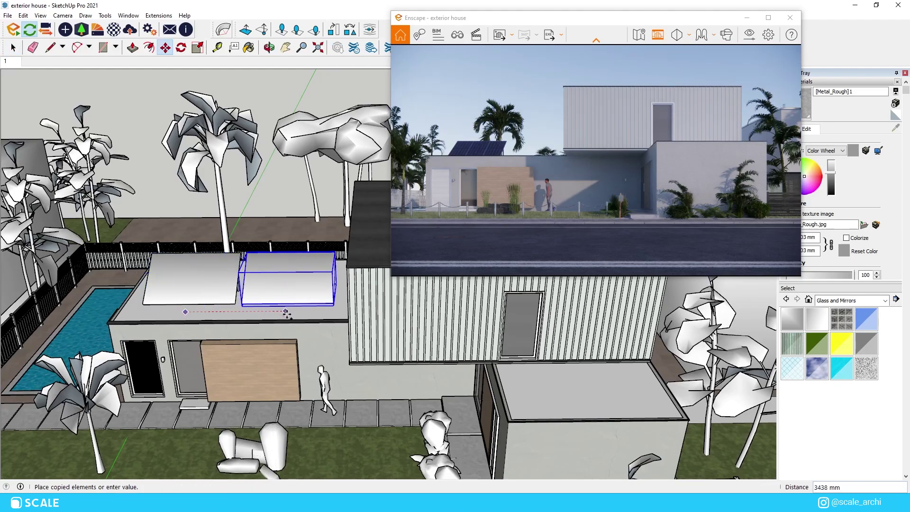
pyautogui.click(289, 314)
pyautogui.scroll(2, 256, 281)
pyautogui.moveTo(242, 304); pyautogui.dragTo(233, 331, button='middle')
pyautogui.press('space')
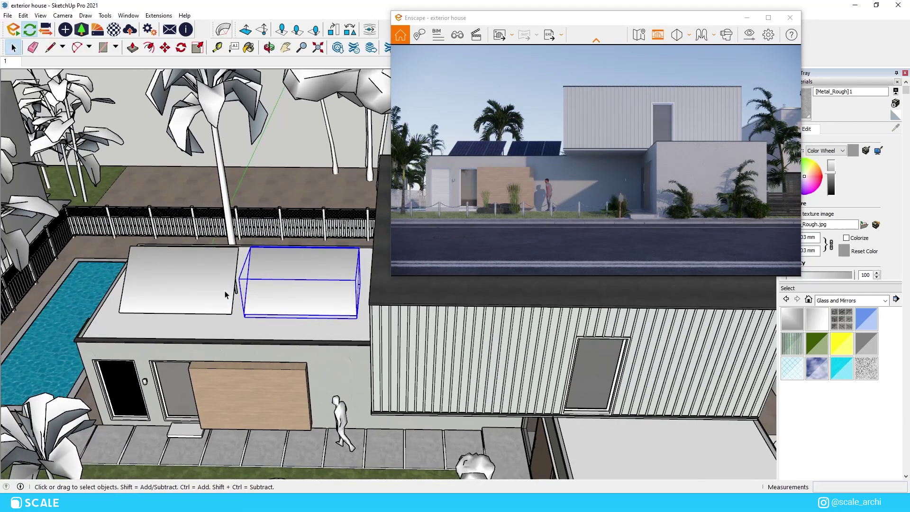
# Step: Move both solar panels closer to the front edge of the low roof and check them in the enlarged render
pyautogui.click(274, 330)
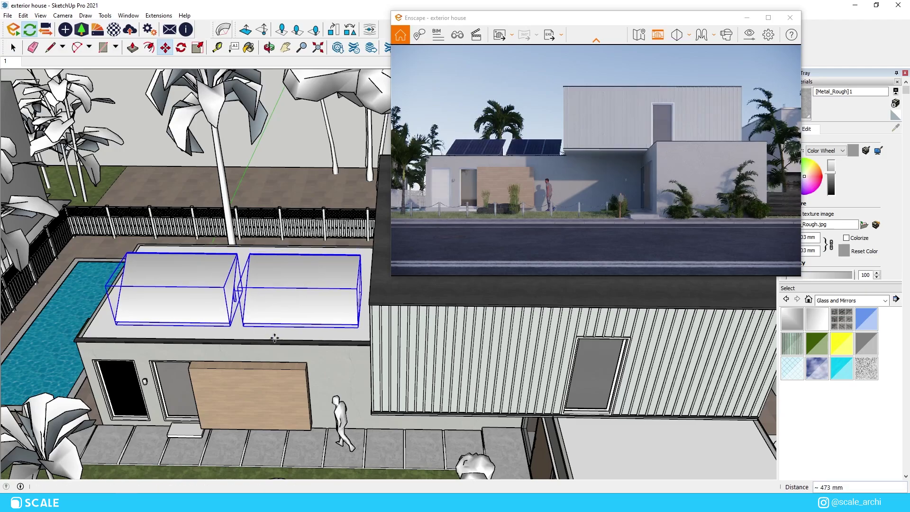
pyautogui.click(270, 329)
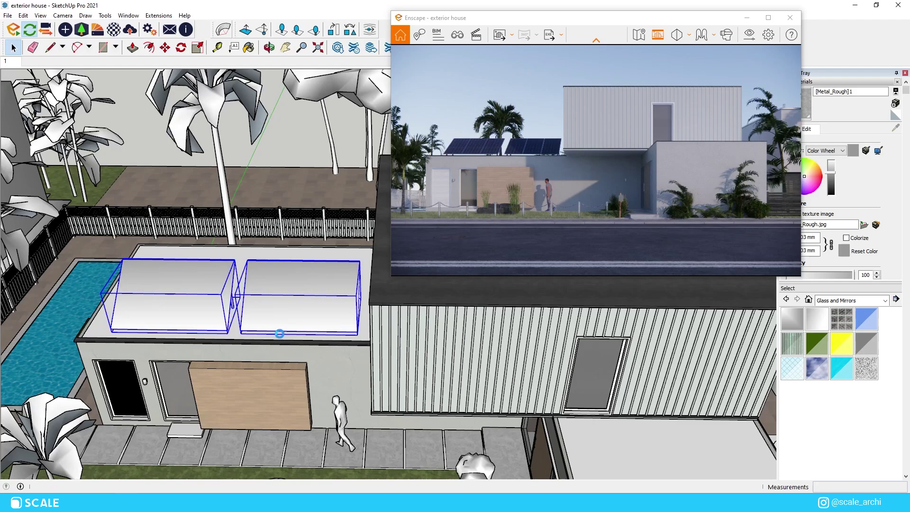
pyautogui.click(768, 18)
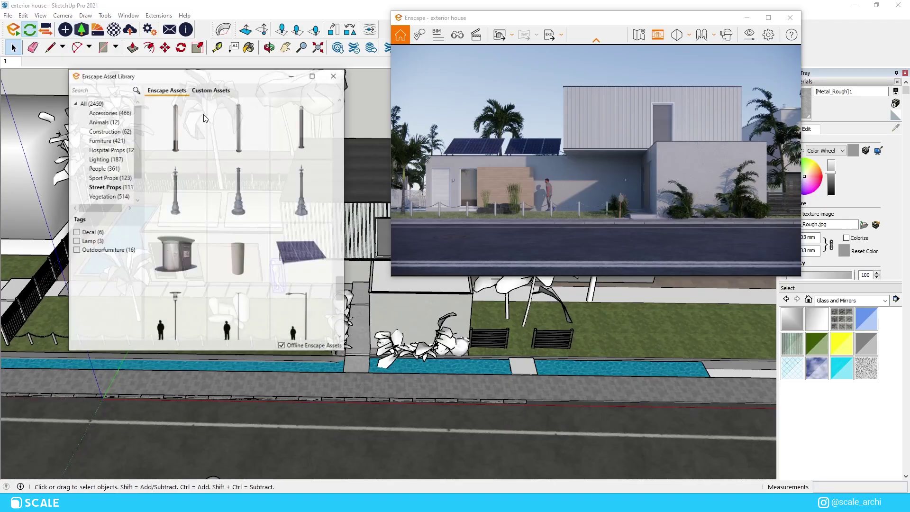
# Step: Place a single-arm street light from the Enscape Street Props assets on the sidewalk near the pool-side fence
pyautogui.click(104, 178)
pyautogui.scroll(2, 281, 279)
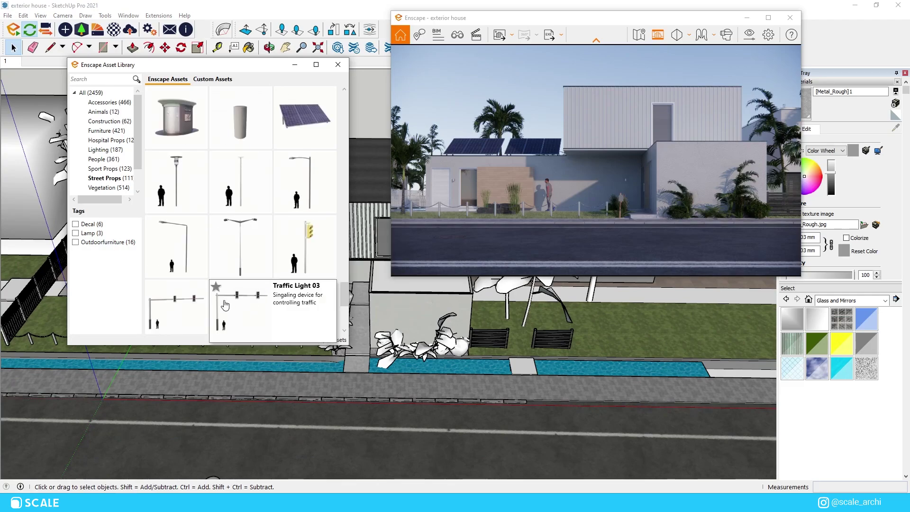
pyautogui.click(312, 193)
pyautogui.scroll(2, 44, 398)
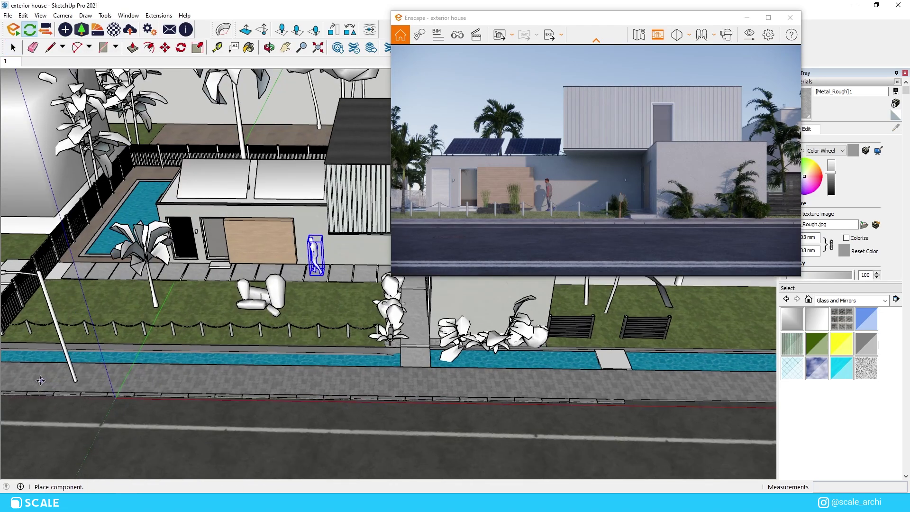
pyautogui.click(37, 382)
pyautogui.scroll(2, 7, 334)
pyautogui.press('Escape')
pyautogui.click(338, 64)
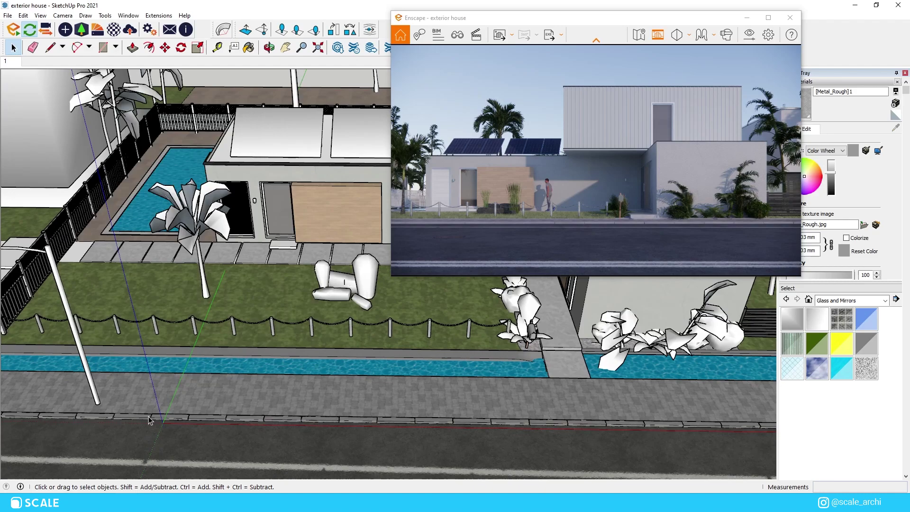
# Step: Rotate the street light 90 degrees about its pole so its arm reaches over the road
pyautogui.click(94, 402)
pyautogui.press('q')
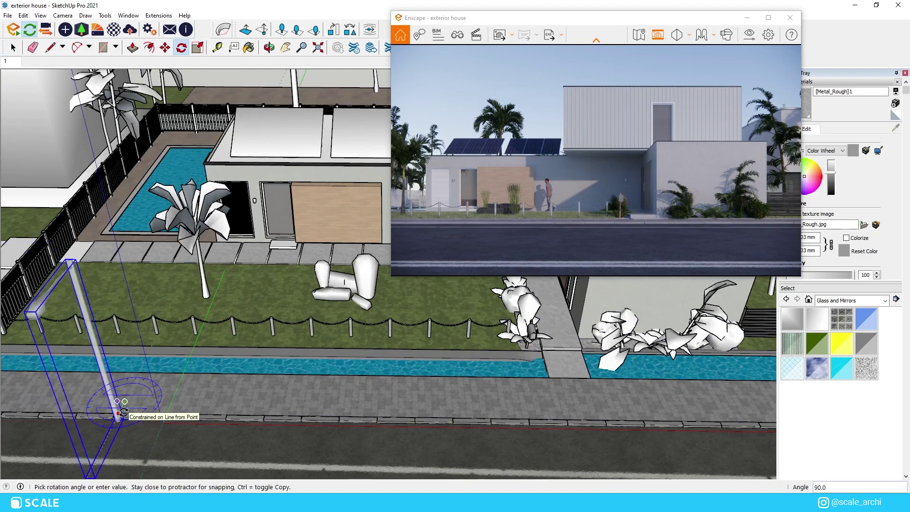
pyautogui.click(122, 408)
# Step: Move the street light along the sidewalk to stand beside the kerb in front of the chain-fenced lawn
pyautogui.press('m')
pyautogui.click(119, 425)
pyautogui.click(124, 403)
pyautogui.click(106, 406)
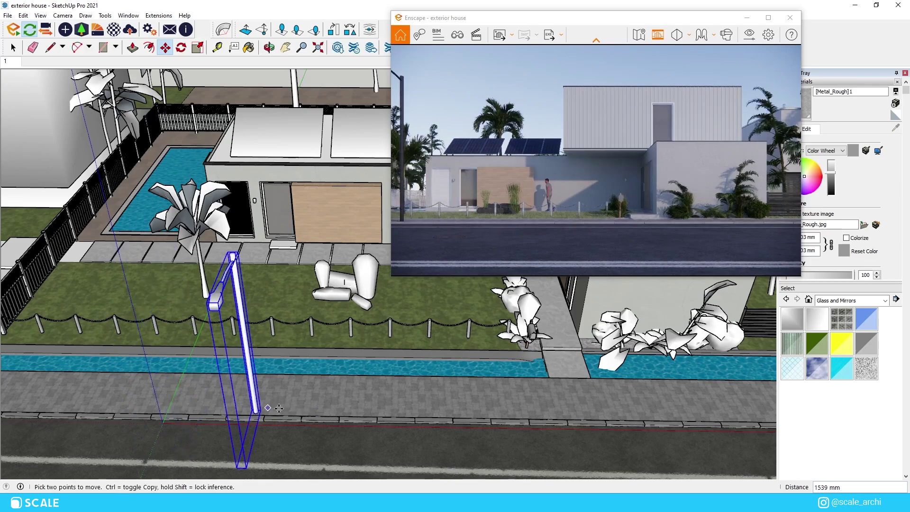
# Step: Place a car from the Enscape Vehicles assets on the road in front of the house
pyautogui.scroll(2, 265, 398)
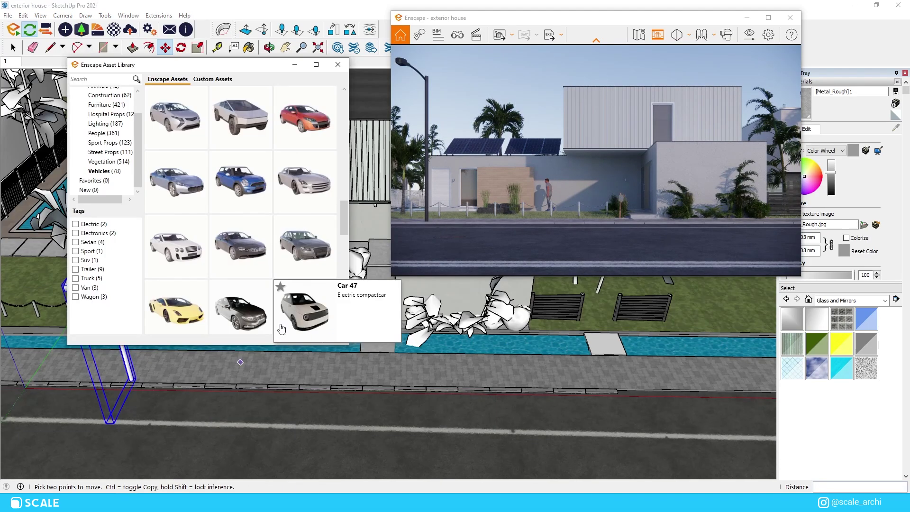
pyautogui.scroll(-1, 279, 327)
pyautogui.click(264, 274)
pyautogui.scroll(-4, 321, 300)
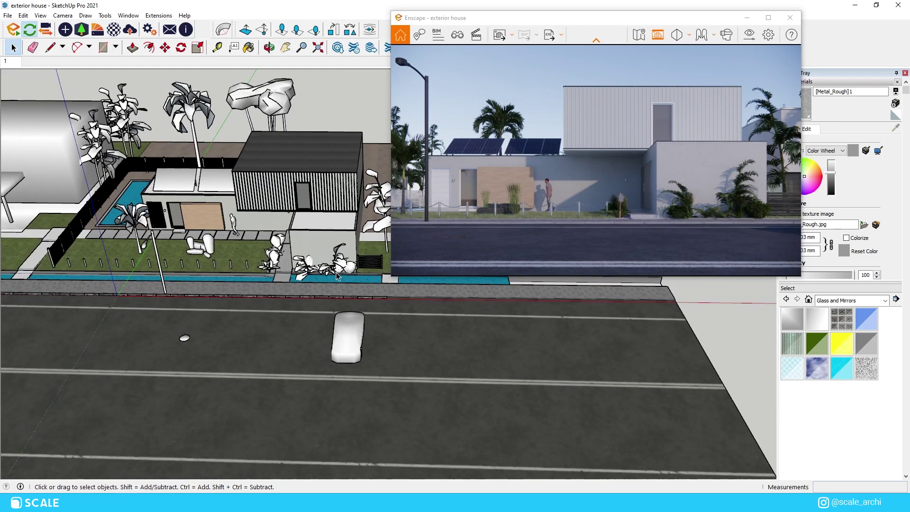
pyautogui.scroll(-2, 336, 275)
pyautogui.moveTo(358, 298)
pyautogui.mouseDown(button='middle')
pyautogui.moveTo(353, 308)
pyautogui.moveTo(367, 310)
pyautogui.mouseUp(button='middle')
# Step: Rotate the car 90 degrees to align it with the road and move it into the lane nearest the sidewalk
pyautogui.click(425, 331)
pyautogui.click(351, 325)
pyautogui.scroll(2, 332, 323)
pyautogui.press('q')
pyautogui.click(316, 333)
pyautogui.click(314, 356)
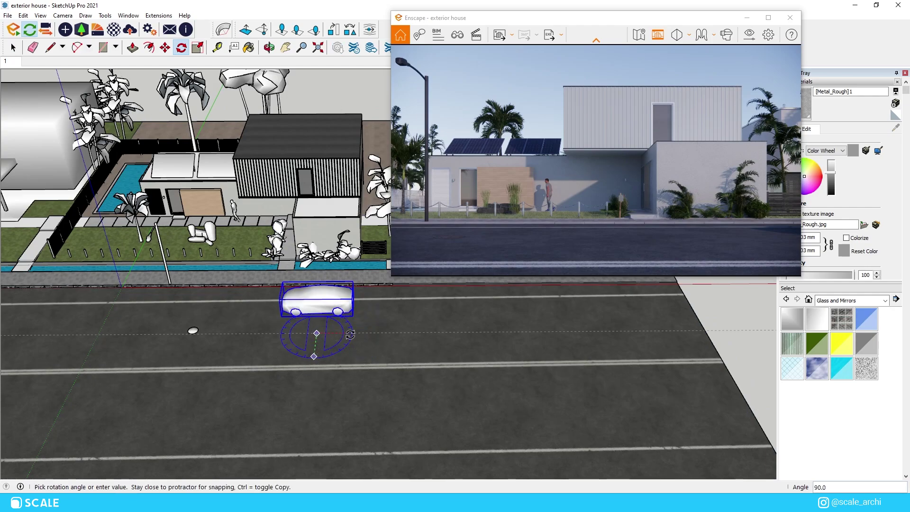
pyautogui.click(349, 334)
pyautogui.click(379, 318)
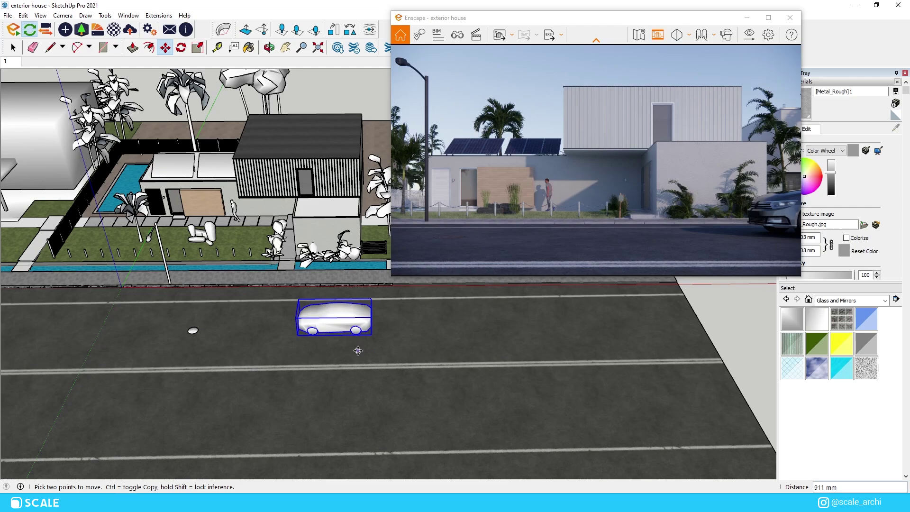
# Step: Start positioning the texture on the road face and shift it slightly towards the kerb
pyautogui.scroll(2, 360, 350)
pyautogui.moveTo(361, 351); pyautogui.dragTo(414, 350, button='middle')
pyautogui.press('space')
pyautogui.click(454, 355)
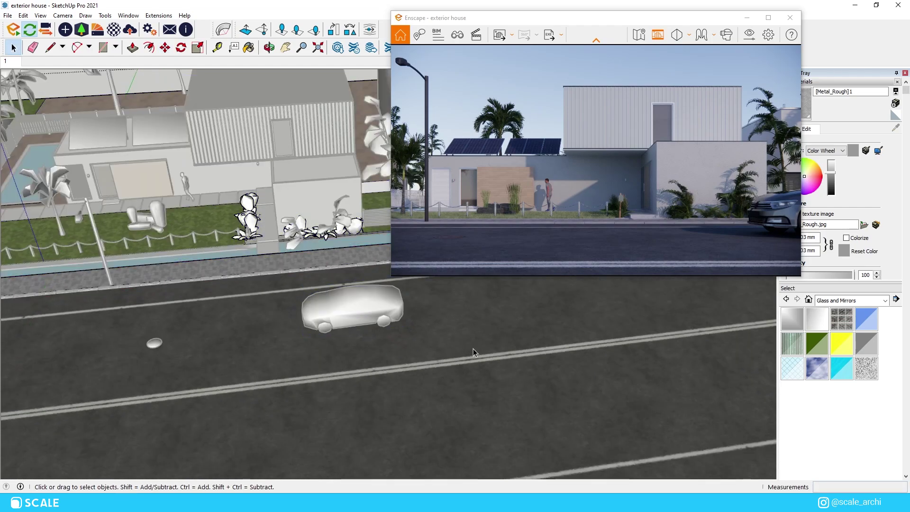
pyautogui.rightClick(488, 357)
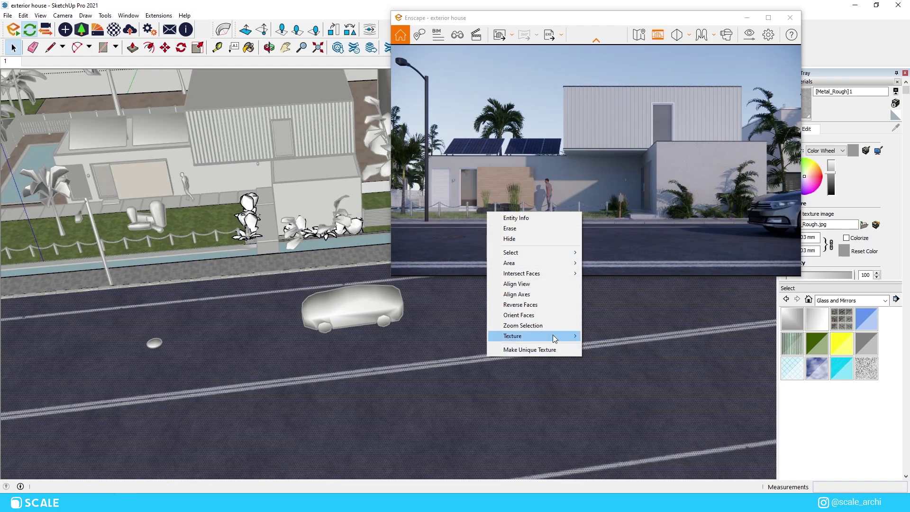
pyautogui.moveTo(554, 338)
pyautogui.click(611, 337)
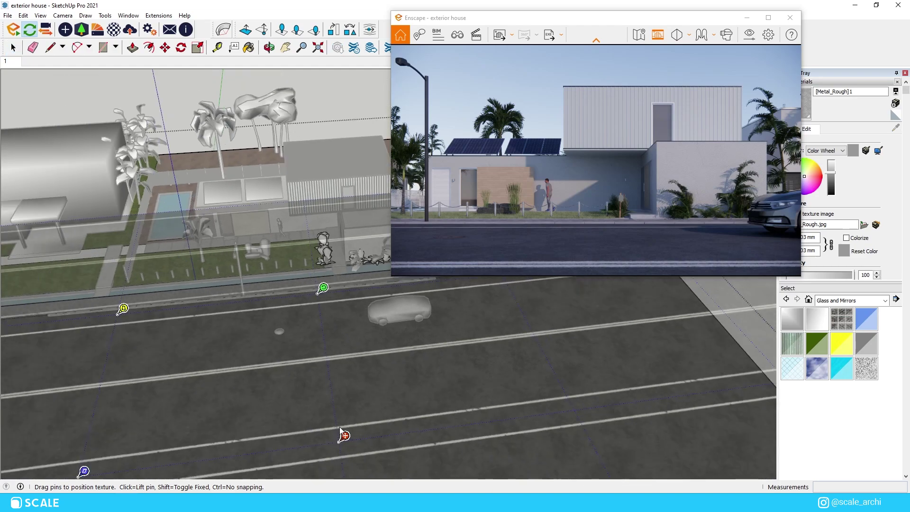
pyautogui.moveTo(318, 289); pyautogui.dragTo(316, 289)
pyautogui.moveTo(347, 439); pyautogui.dragTo(344, 435)
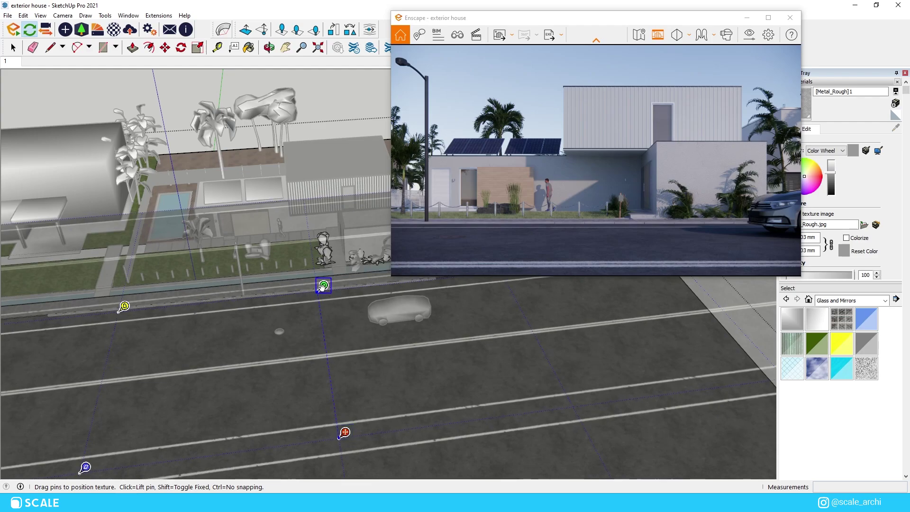
# Step: Fine-tune the road texture's rotation and scale so its markings follow the kerb, and uncover the road material's settings
pyautogui.scroll(3, 322, 286)
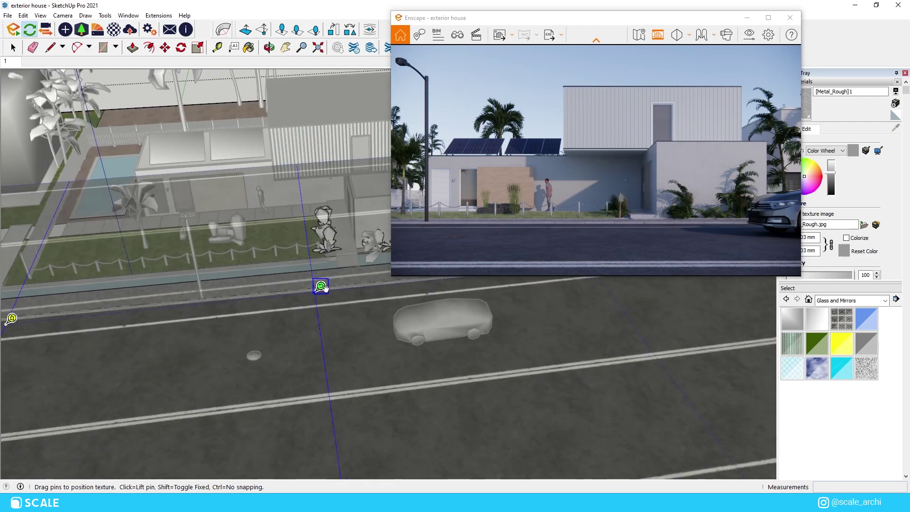
pyautogui.moveTo(324, 287)
pyautogui.mouseDown()
pyautogui.moveTo(335, 286)
pyautogui.moveTo(322, 286)
pyautogui.mouseUp()
pyautogui.scroll(4, 323, 286)
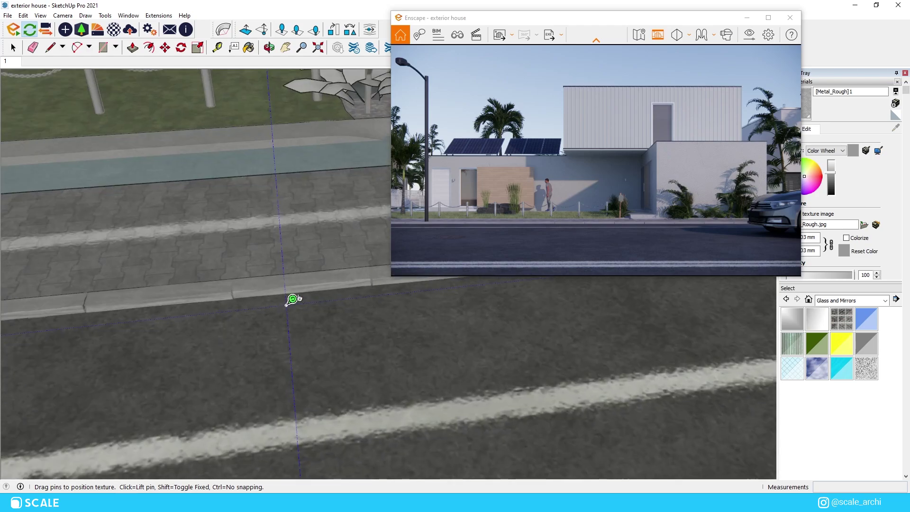
pyautogui.moveTo(292, 299); pyautogui.dragTo(326, 295)
pyautogui.scroll(-4, 317, 300)
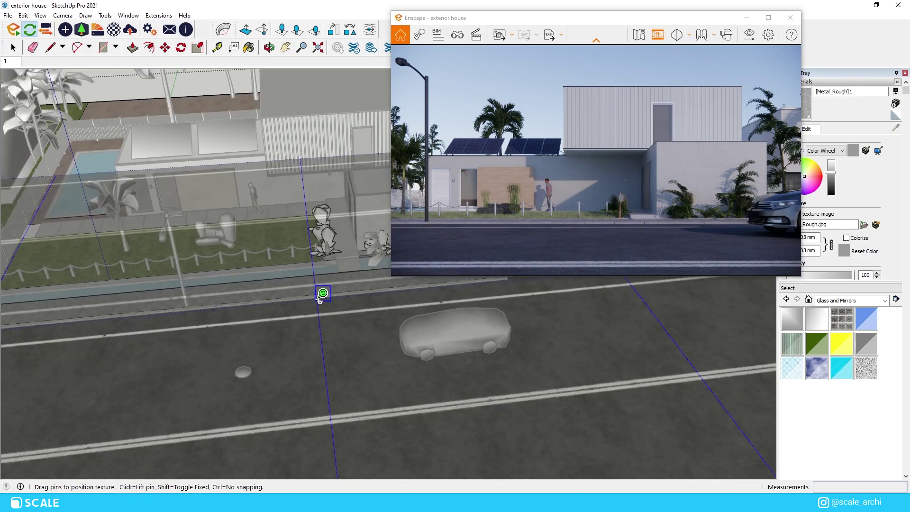
pyautogui.moveTo(713, 14); pyautogui.dragTo(677, 14)
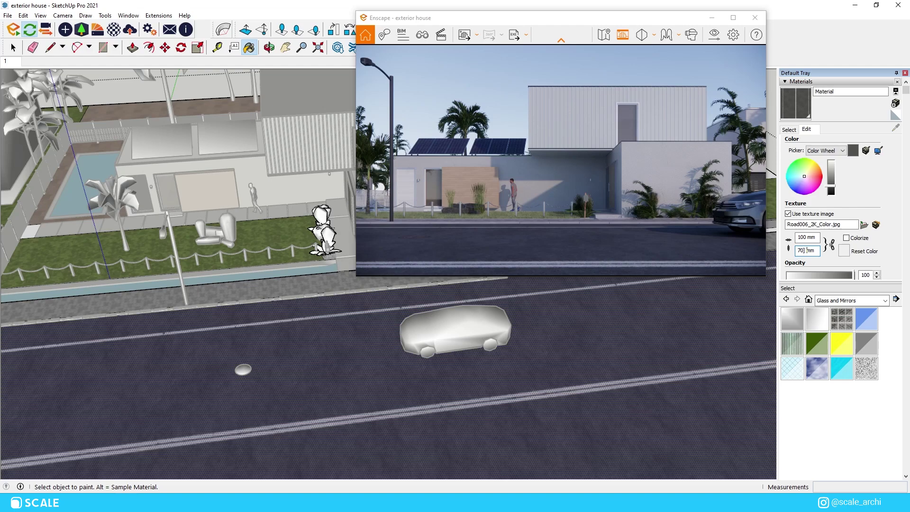
# Step: Set the render's horizon source to Skybox and load hdri.hdr from the HDRI folder in the enlarged render
pyautogui.click(733, 18)
pyautogui.moveTo(630, 10)
pyautogui.mouseDown()
pyautogui.moveTo(152, 166)
pyautogui.moveTo(558, 416)
pyautogui.moveTo(833, 145)
pyautogui.moveTo(843, 98)
pyautogui.mouseUp()
pyautogui.click(747, 123)
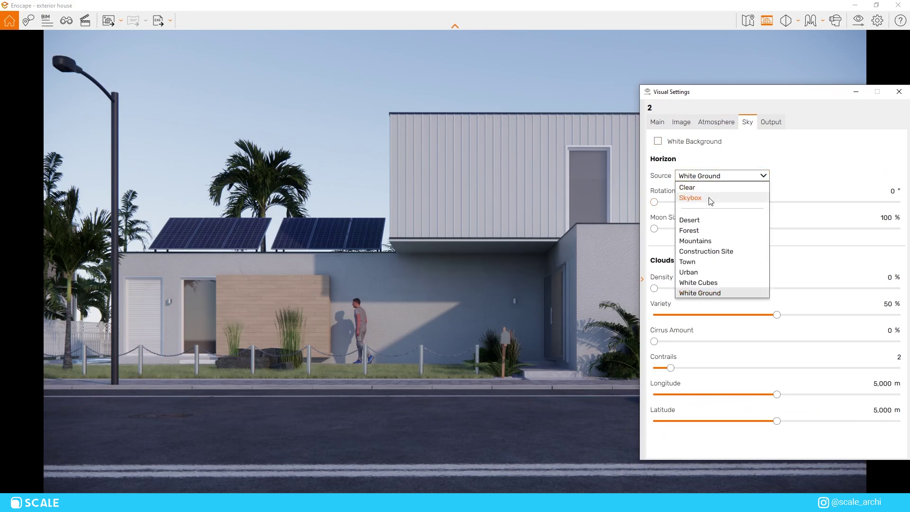
pyautogui.click(711, 198)
pyautogui.click(726, 219)
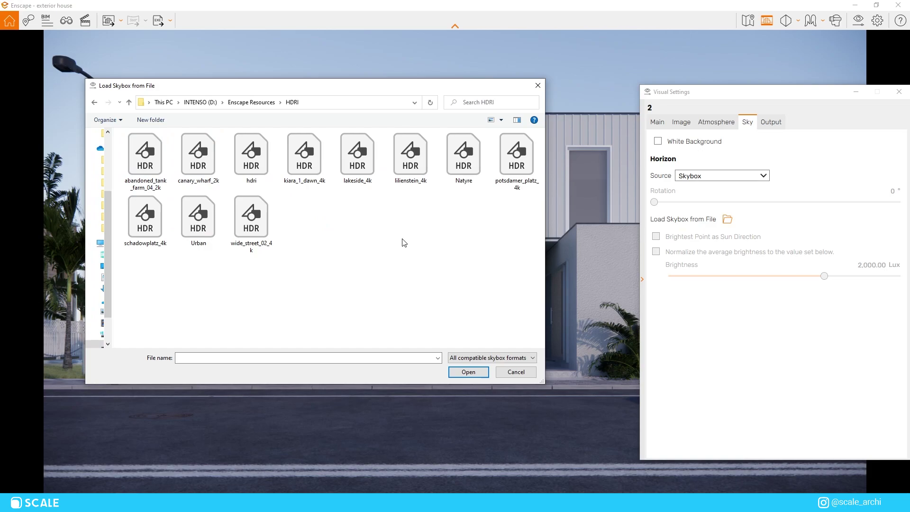
pyautogui.doubleClick(254, 162)
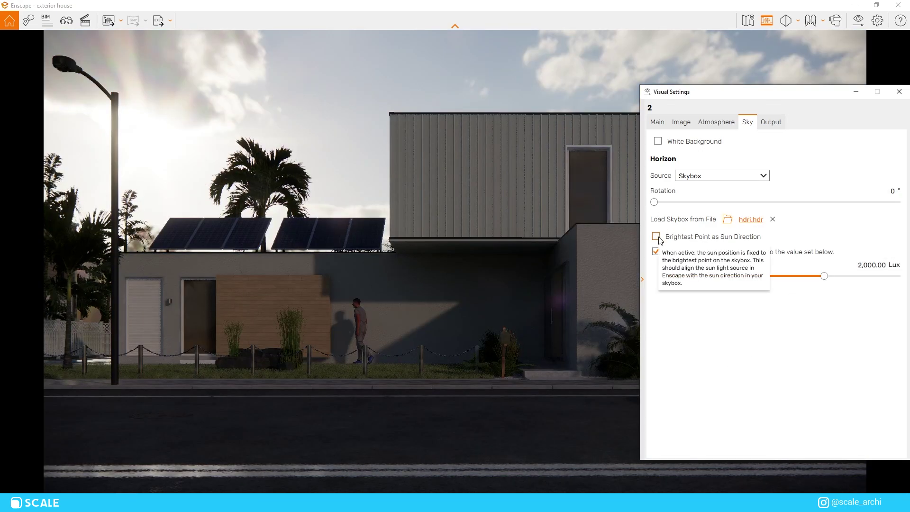
# Step: Use the skybox's brightest point as the sun direction and rotate the skybox to 208°
pyautogui.click(656, 237)
pyautogui.moveTo(655, 203); pyautogui.dragTo(758, 208)
pyautogui.moveTo(720, 94); pyautogui.dragTo(34, 119)
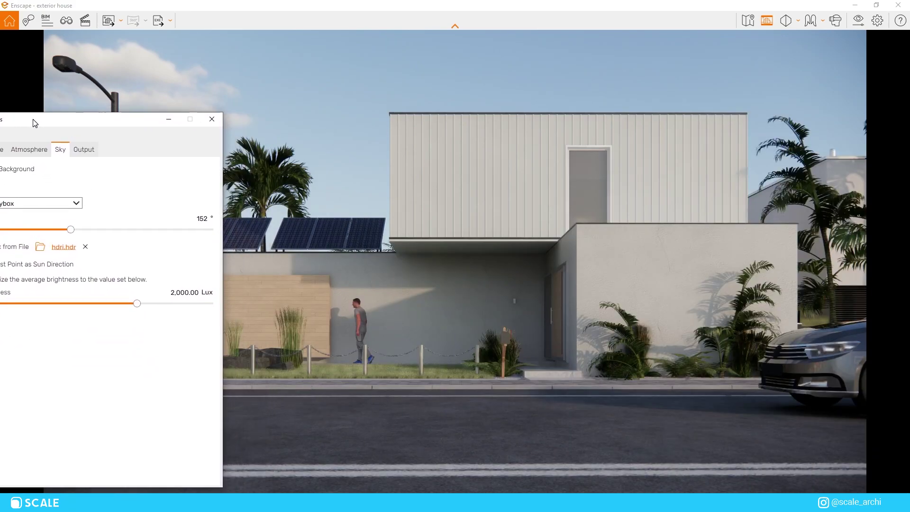
pyautogui.moveTo(72, 230); pyautogui.dragTo(101, 231)
# Step: Try the kiara_1_dawn_4k.hdr skybox with its rotation set to 165°
pyautogui.moveTo(104, 133); pyautogui.dragTo(909, 237)
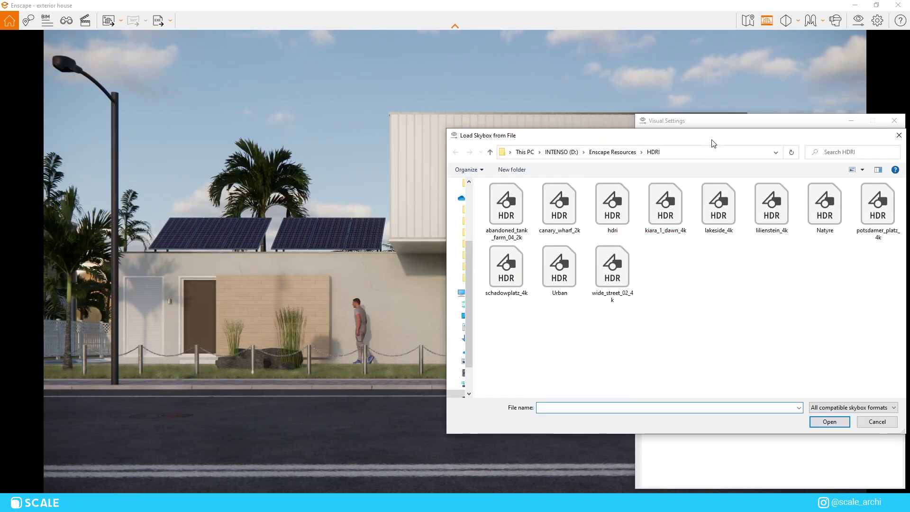
pyautogui.moveTo(686, 140); pyautogui.dragTo(398, 153)
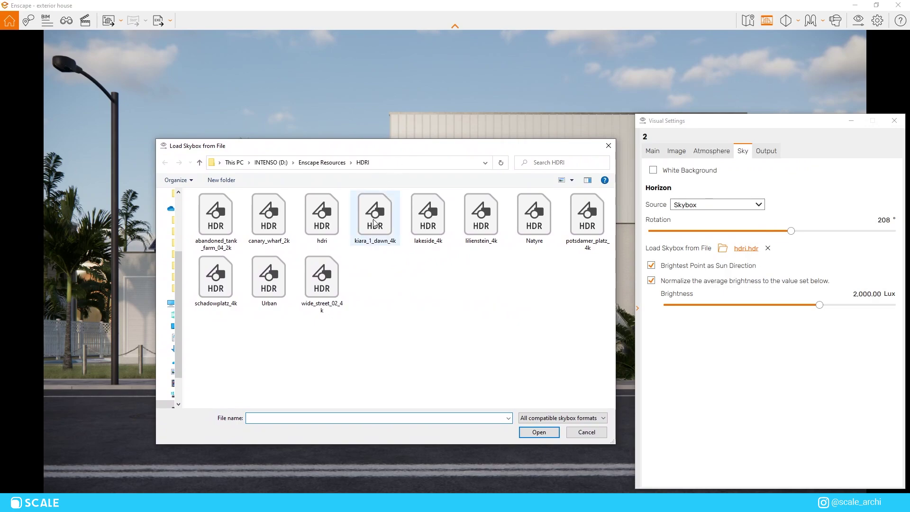
pyautogui.press('Return')
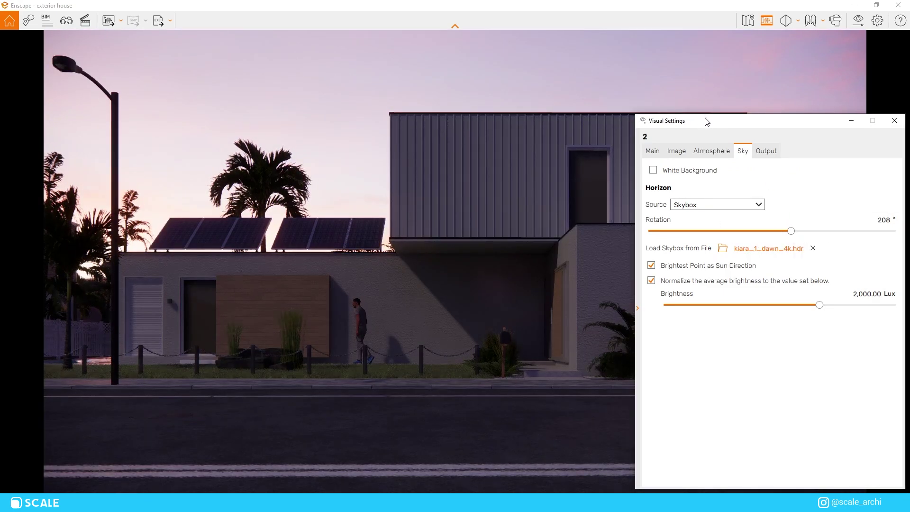
pyautogui.moveTo(705, 118); pyautogui.dragTo(716, 114)
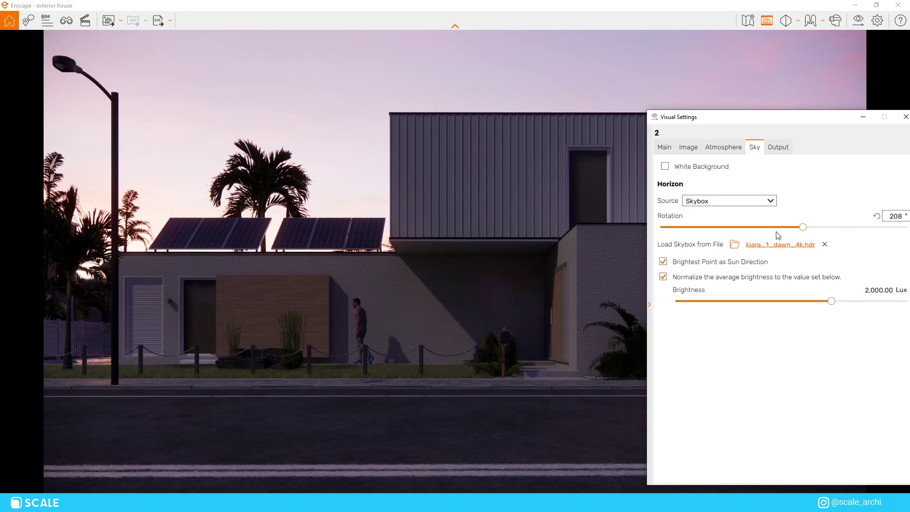
pyautogui.moveTo(800, 236); pyautogui.dragTo(773, 232)
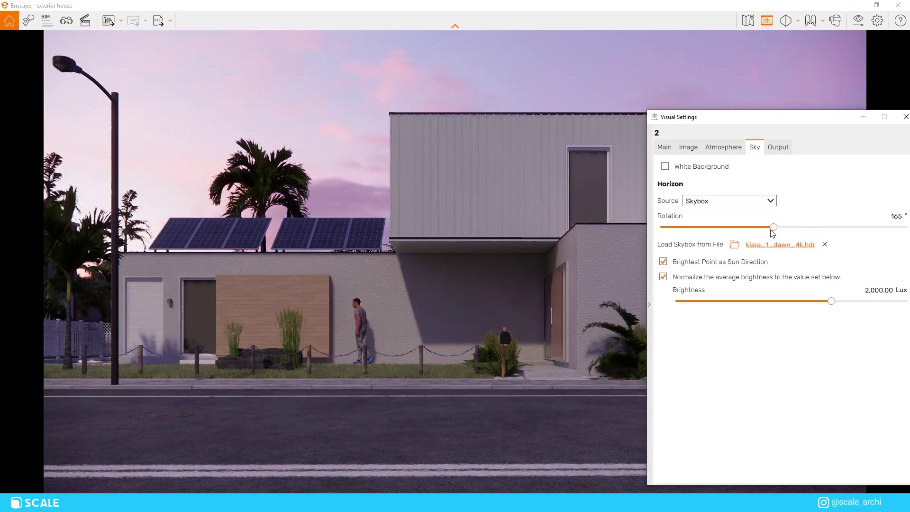
# Step: Load Urban.hdr as the skybox and rotate it so warm sunlight falls on the front walls of the house
pyautogui.click(734, 245)
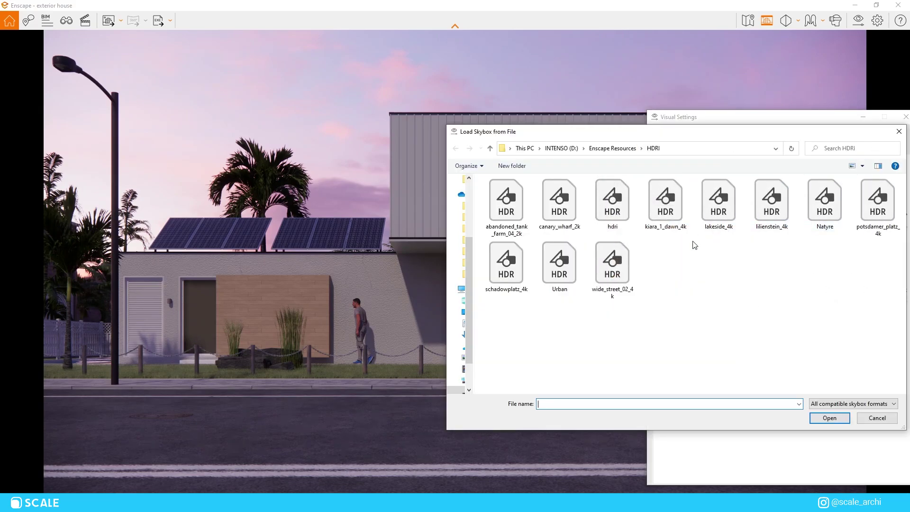
pyautogui.doubleClick(547, 276)
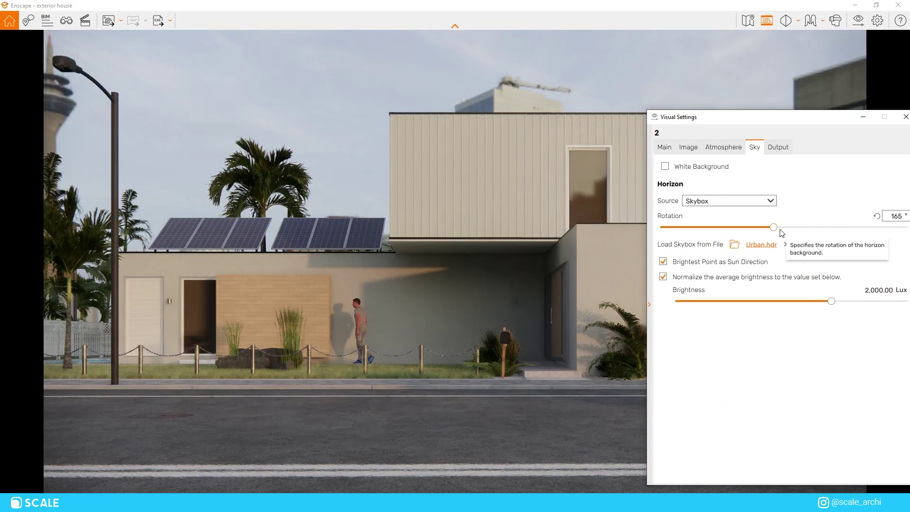
pyautogui.moveTo(774, 228); pyautogui.dragTo(810, 228)
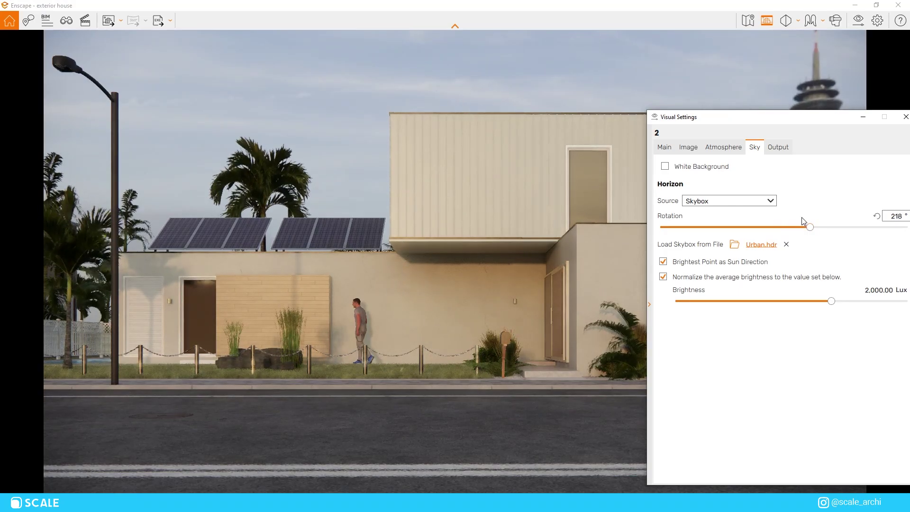
pyautogui.moveTo(752, 123); pyautogui.dragTo(672, 120)
pyautogui.moveTo(730, 224); pyautogui.dragTo(751, 228)
pyautogui.moveTo(689, 115); pyautogui.dragTo(813, 79)
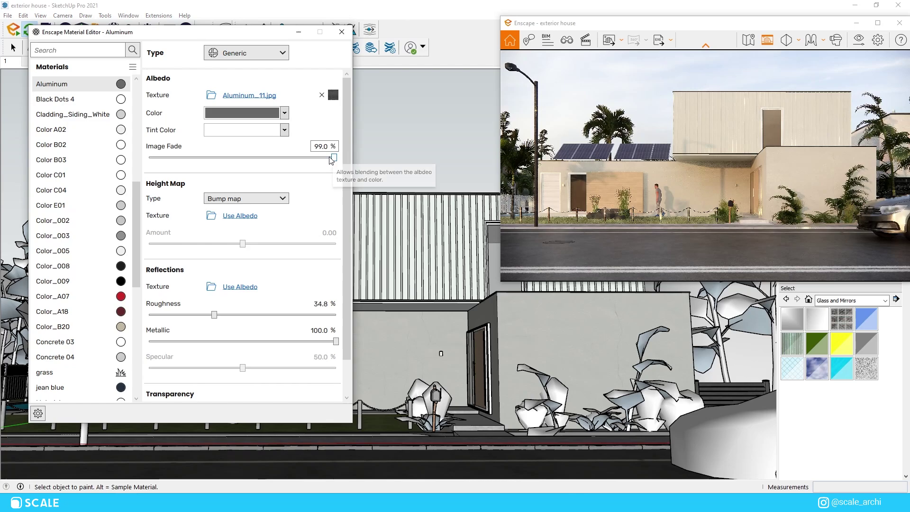
# Step: Set the Aluminum material's albedo color to light grey with an image fade of 83.8%, and check the enlarged render
pyautogui.click(284, 112)
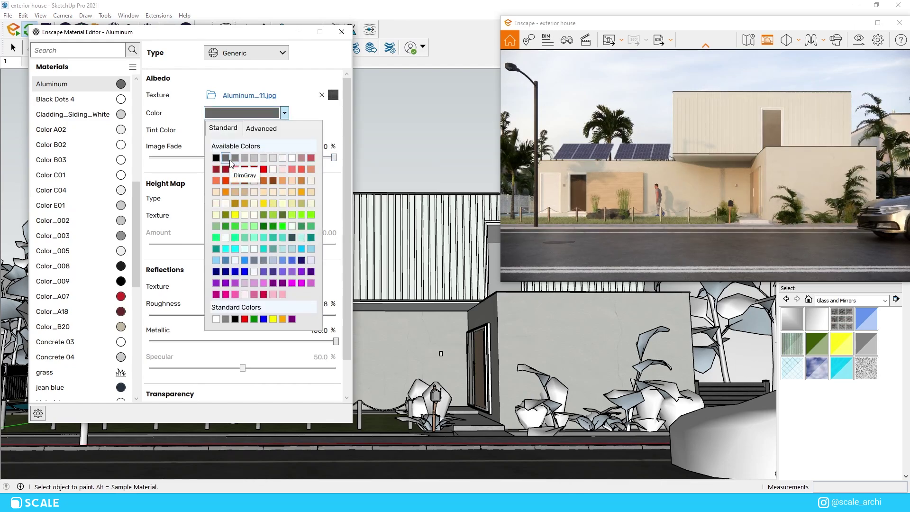
pyautogui.click(263, 157)
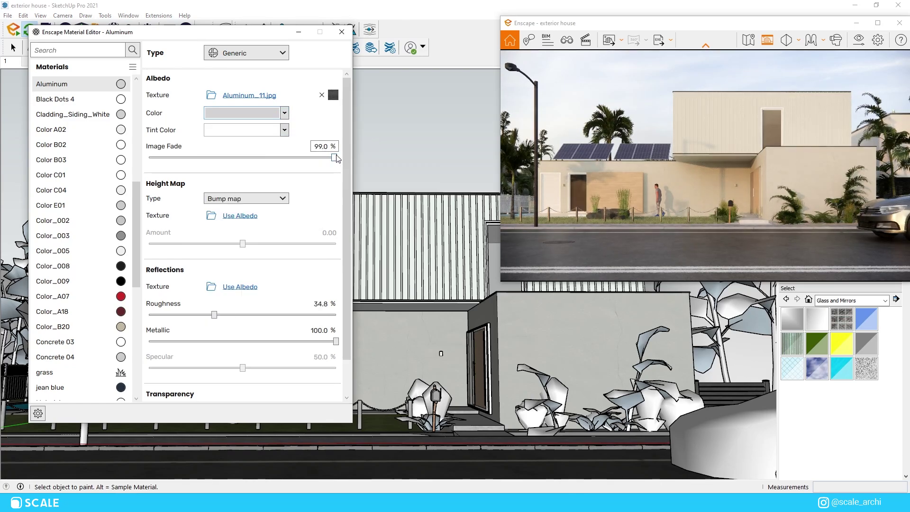
pyautogui.moveTo(335, 157); pyautogui.dragTo(309, 167)
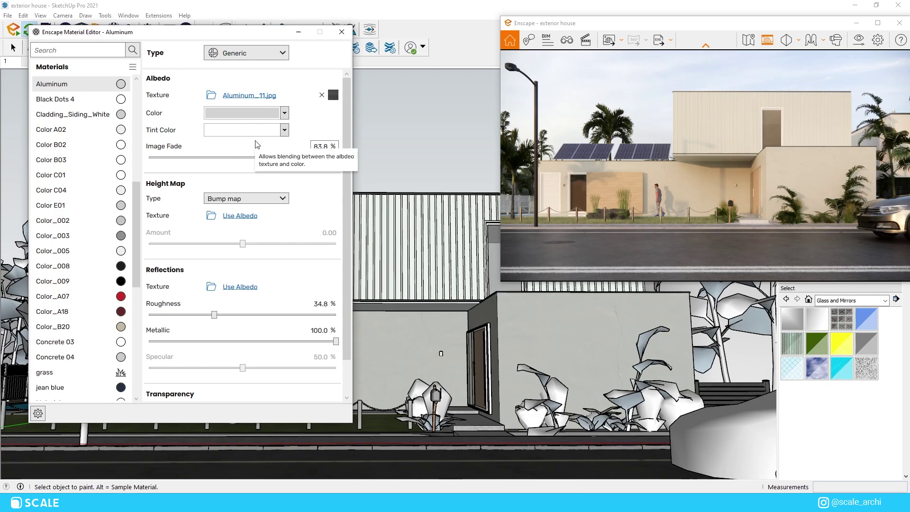
pyautogui.click(877, 23)
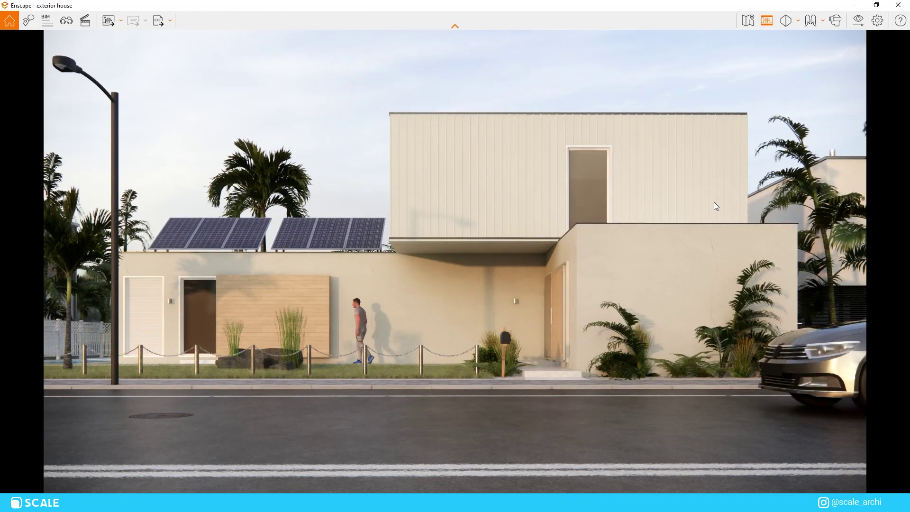
# Step: Set saturation to 107%, color temperature to 7,747 K, motion blur and vignette to 0%, lens flare and chromatic aberration to 16%, and bloom to 9%
pyautogui.click(855, 19)
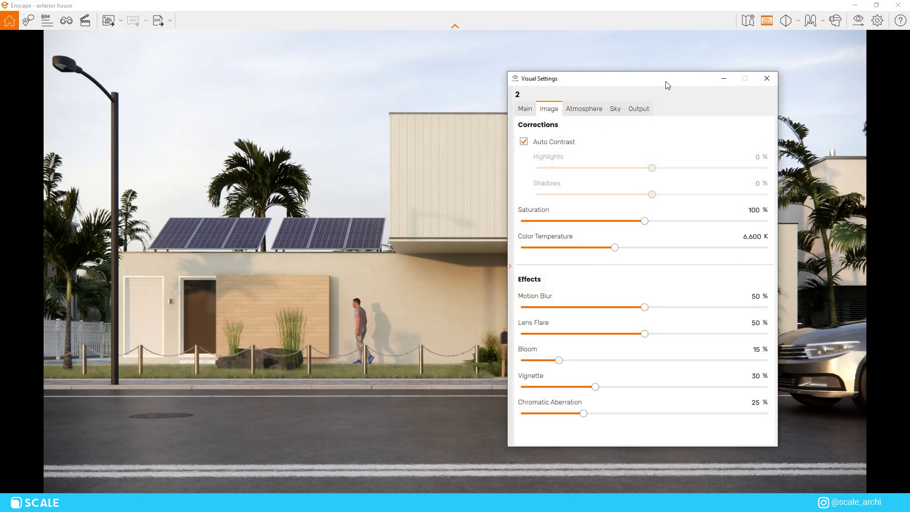
pyautogui.moveTo(666, 86); pyautogui.dragTo(808, 60)
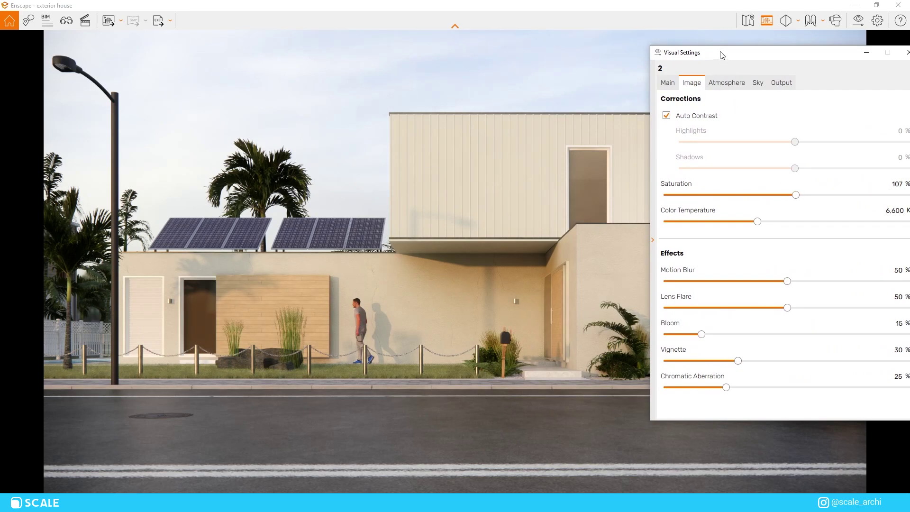
pyautogui.moveTo(721, 55); pyautogui.dragTo(766, 68)
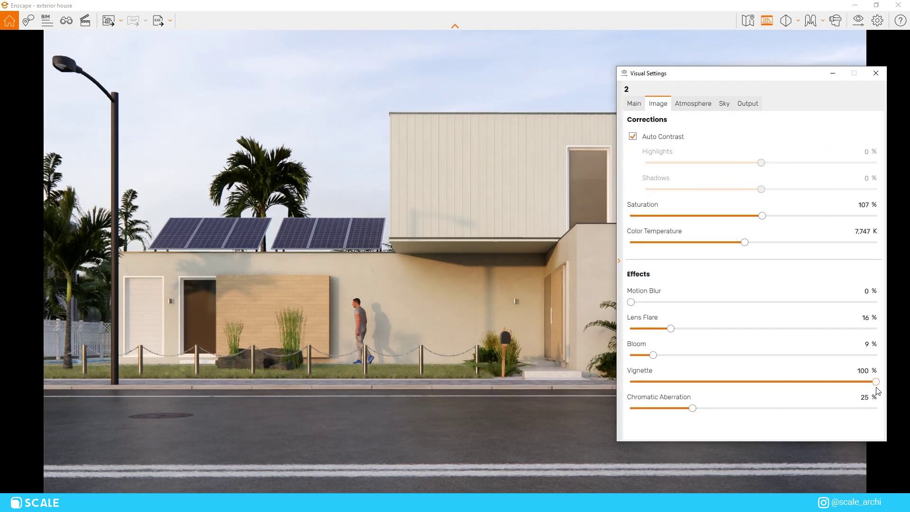
pyautogui.moveTo(876, 388); pyautogui.dragTo(559, 385)
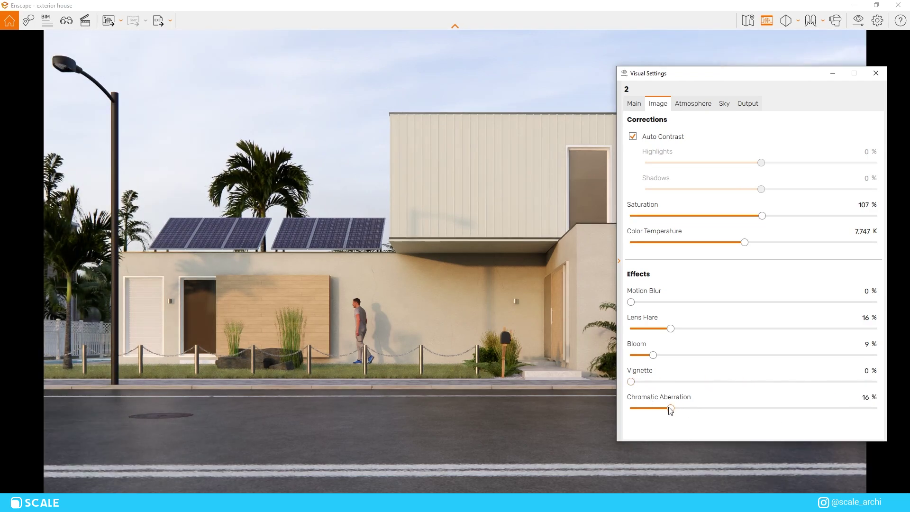
# Step: Set the sun brightness to 12% in the render's atmosphere illumination settings
pyautogui.click(692, 103)
pyautogui.moveTo(700, 69)
pyautogui.mouseDown()
pyautogui.moveTo(720, 75)
pyautogui.moveTo(771, 59)
pyautogui.moveTo(692, 78)
pyautogui.mouseUp()
pyautogui.moveTo(628, 242)
pyautogui.mouseDown()
pyautogui.moveTo(639, 240)
pyautogui.moveTo(629, 243)
pyautogui.mouseUp()
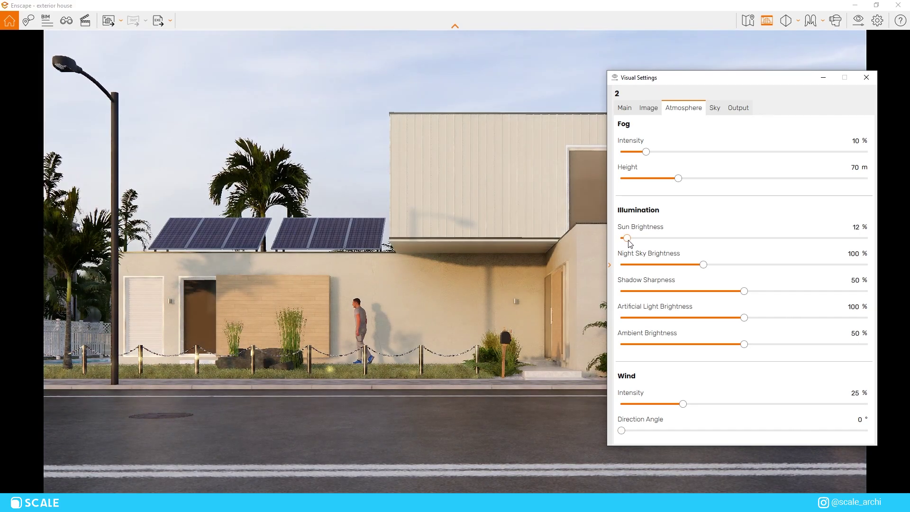